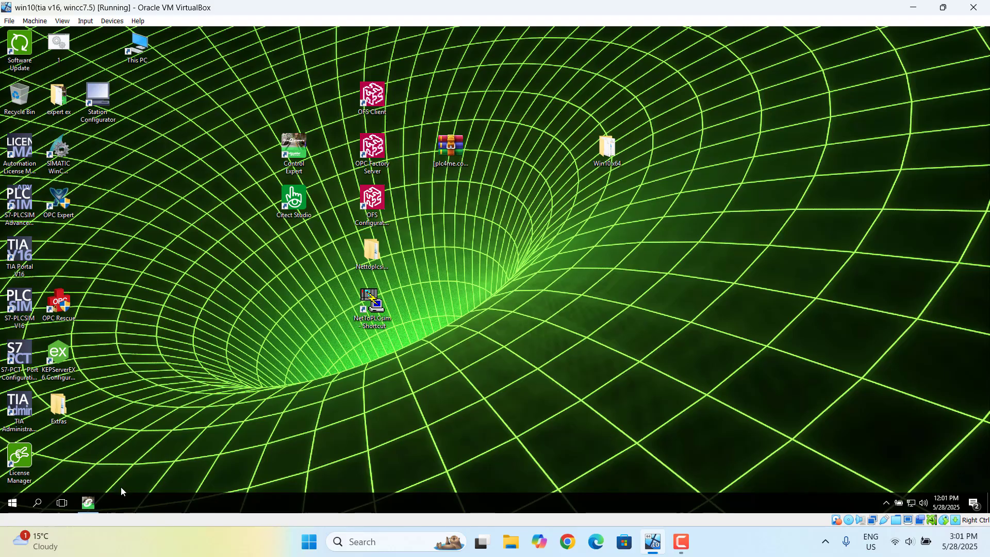
# Step: Switch to EcoStruxure Control Expert and review the test section's ladder logic, including the TON_3 and TON_4 timer rungs
pyautogui.click(87, 503)
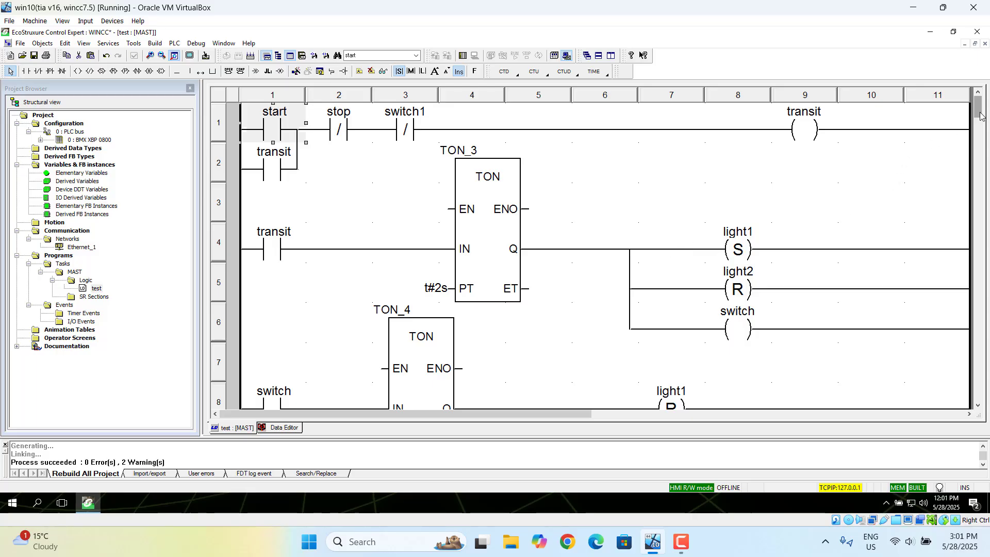
pyautogui.moveTo(980, 112)
pyautogui.mouseDown()
pyautogui.moveTo(980, 125)
pyautogui.moveTo(980, 110)
pyautogui.mouseUp()
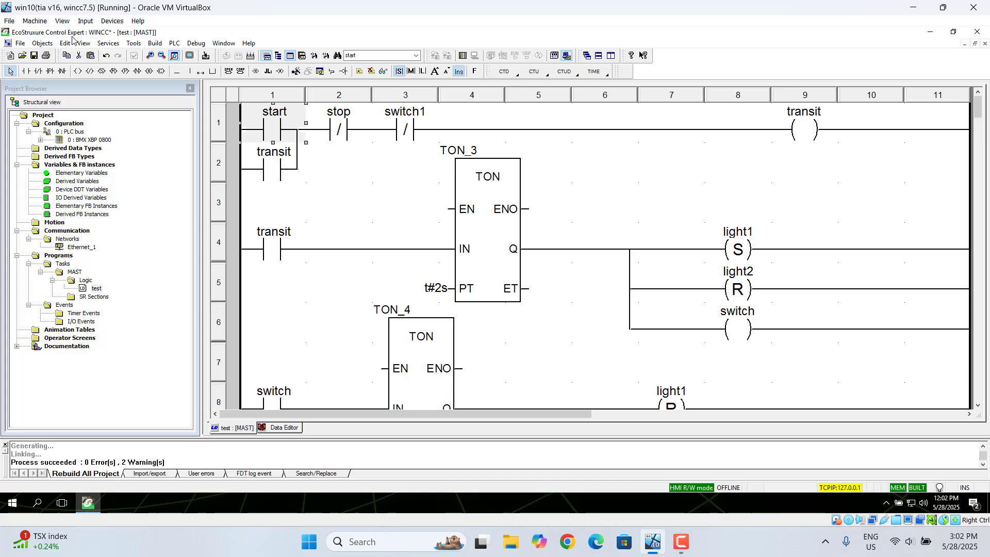
pyautogui.click(430, 269)
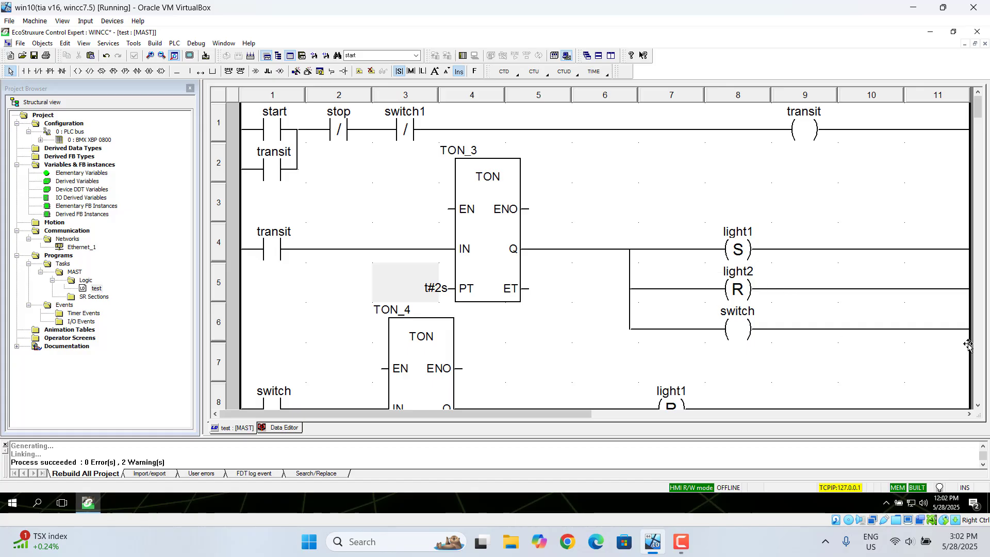
pyautogui.click(979, 407)
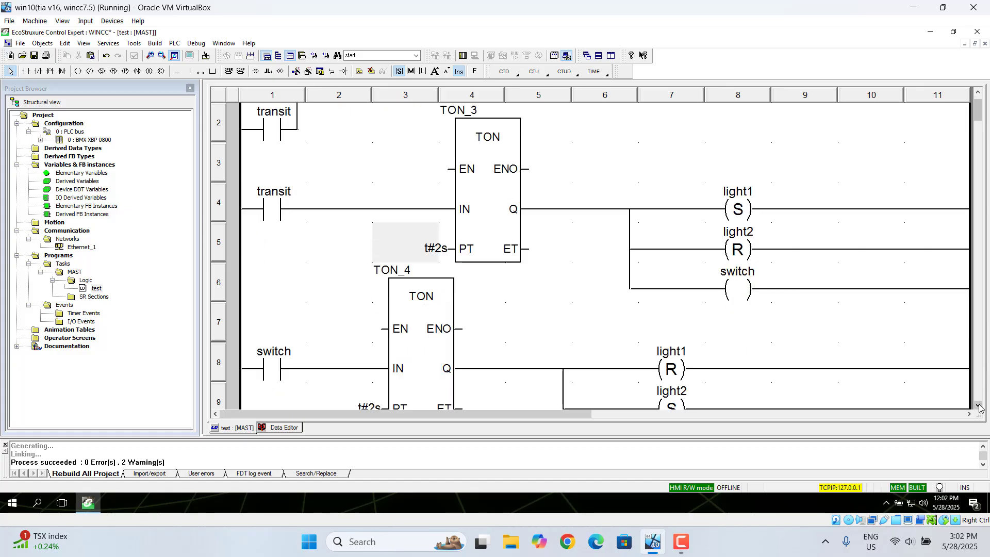
pyautogui.click(980, 407)
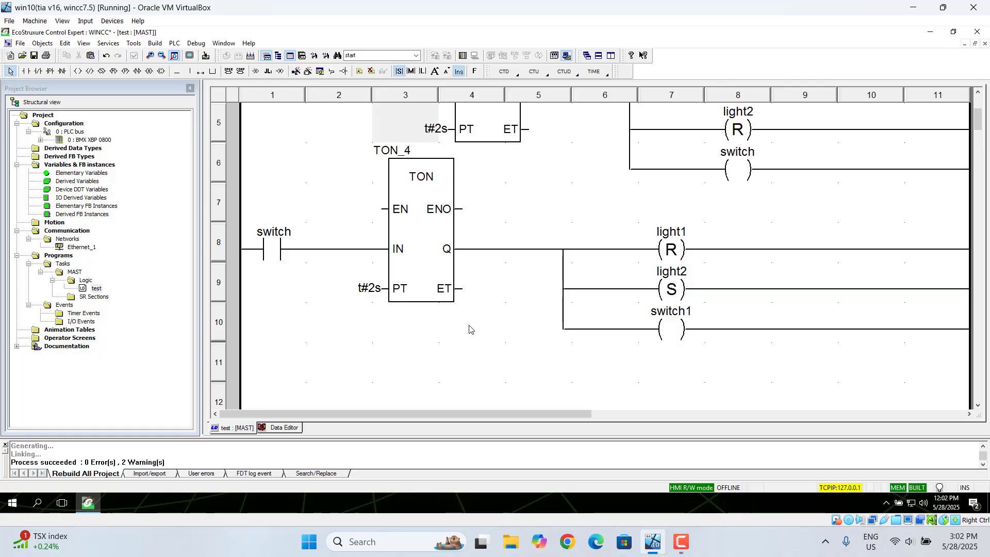
pyautogui.click(980, 93)
pyautogui.click(980, 93)
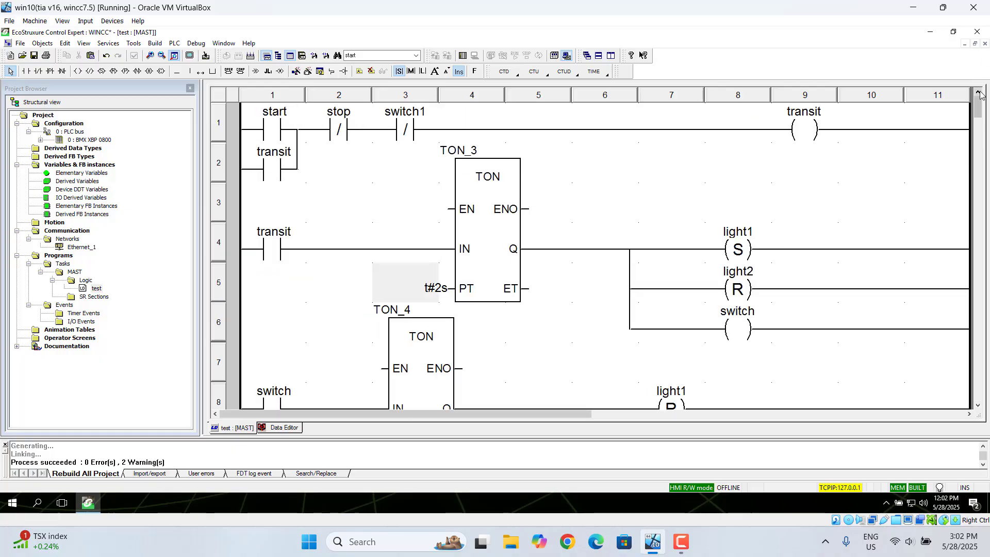
pyautogui.click(491, 222)
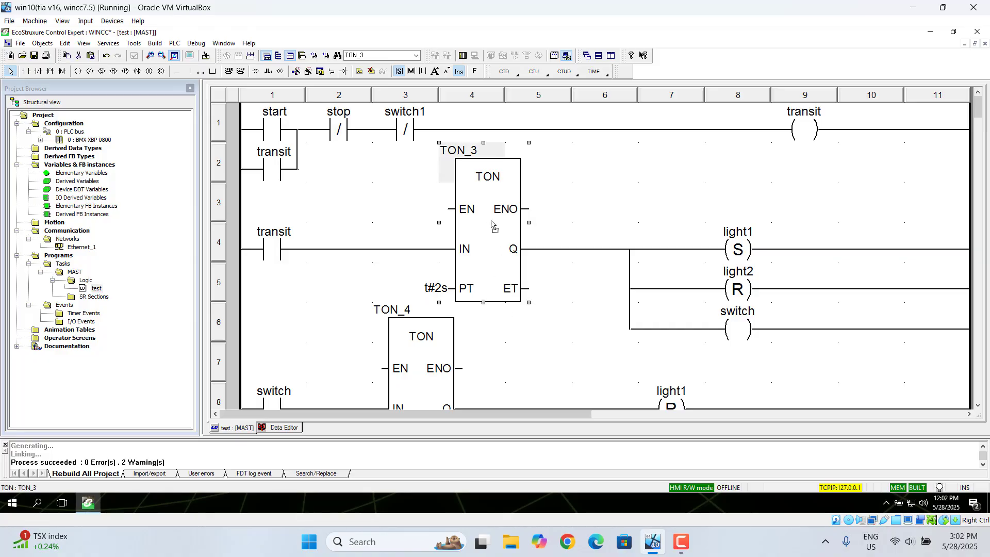
pyautogui.rightClick(491, 222)
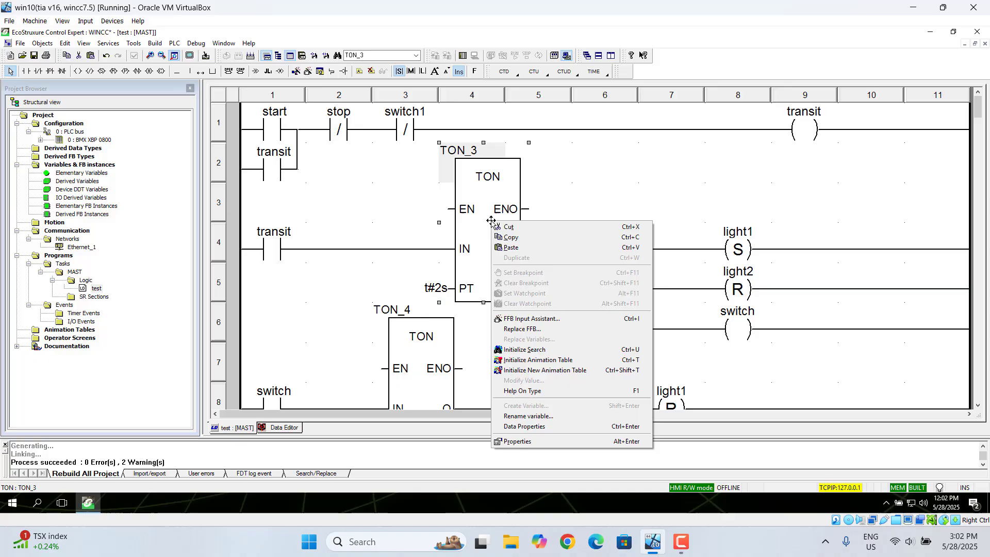
pyautogui.click(591, 192)
pyautogui.click(592, 192)
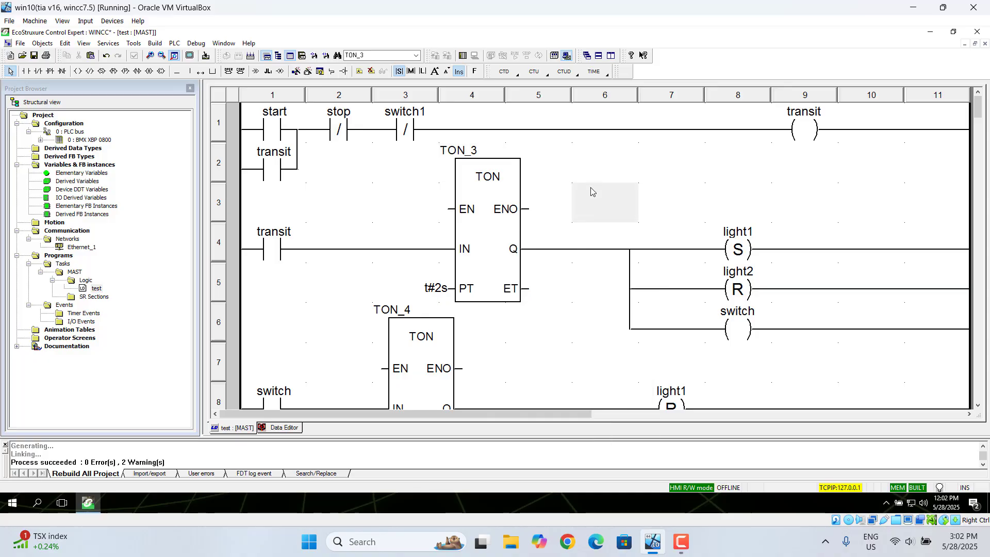
# Step: Rebuild the entire project and confirm the rebuild
pyautogui.click(157, 45)
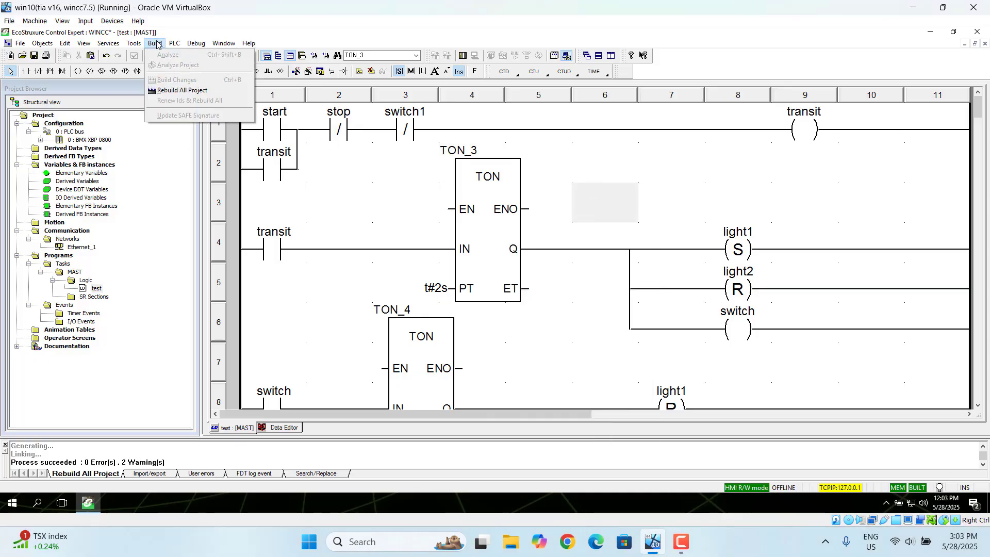
pyautogui.click(172, 96)
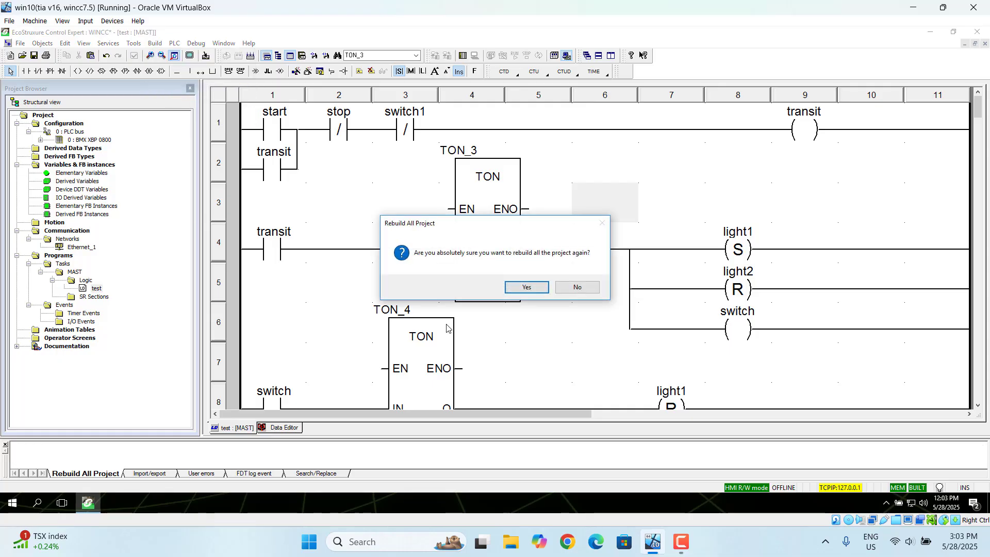
pyautogui.click(521, 290)
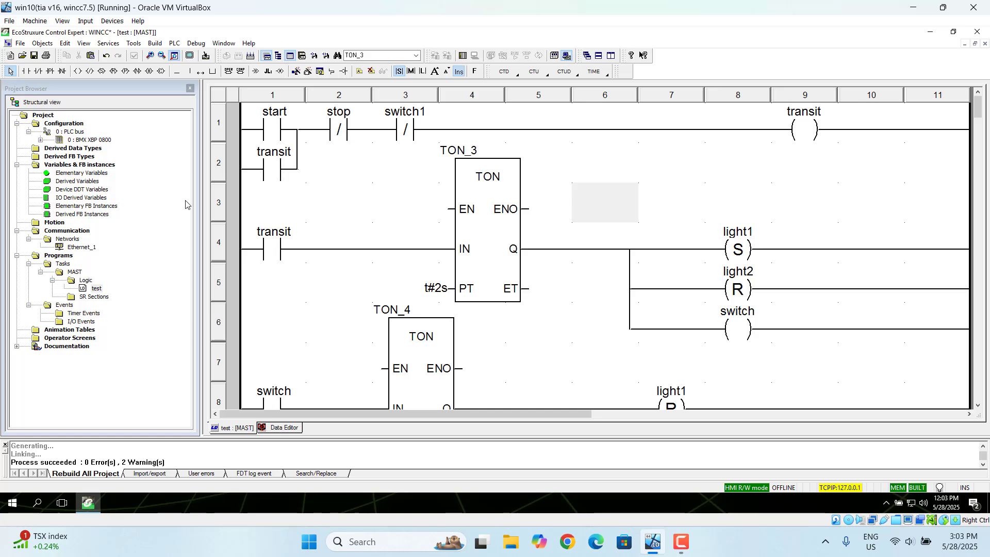
# Step: Switch the PLC target to Simulation Mode and connect to the simulator
pyautogui.click(174, 45)
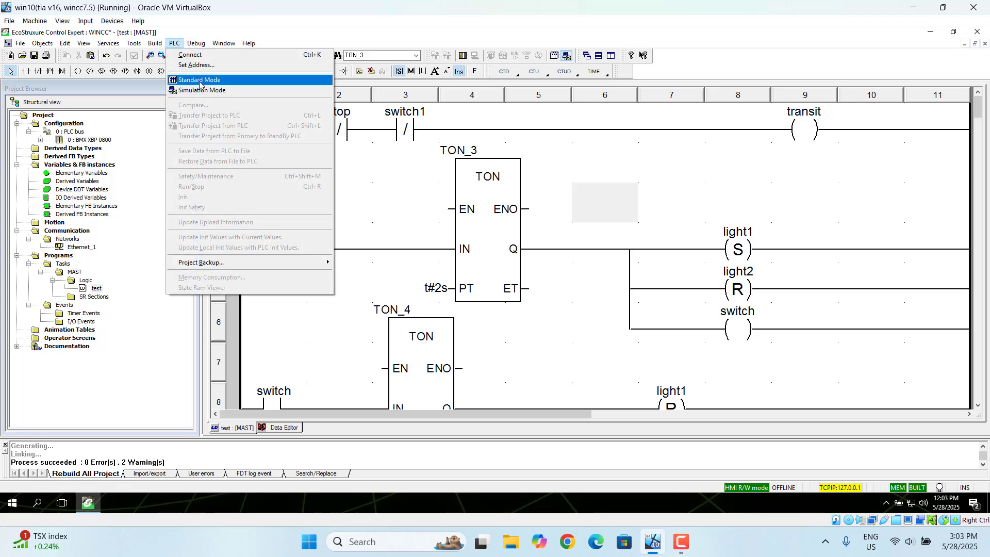
pyautogui.click(197, 91)
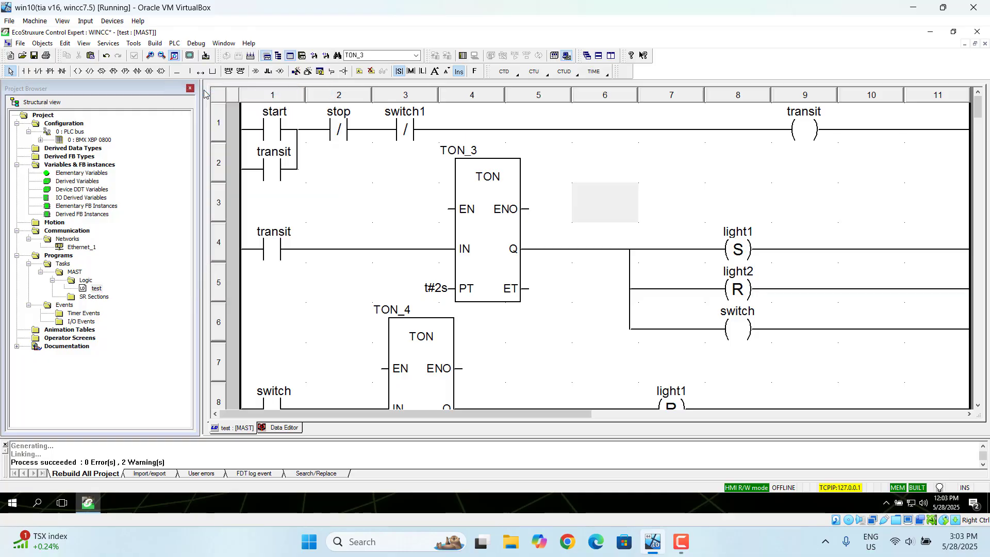
pyautogui.click(175, 43)
pyautogui.click(179, 56)
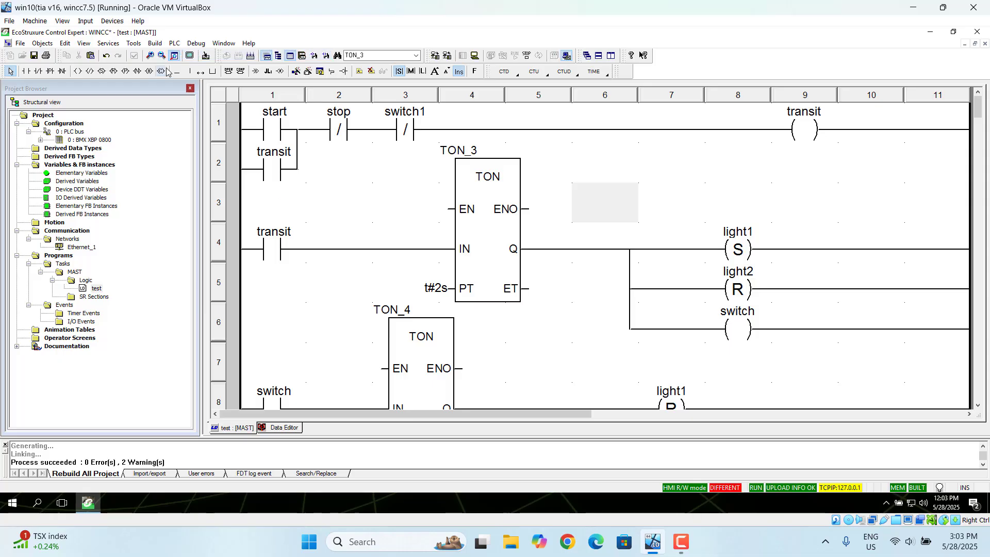
# Step: Transfer the project to the PLC with PLC Run after Transfer enabled, confirming both the stop and the run
pyautogui.click(175, 43)
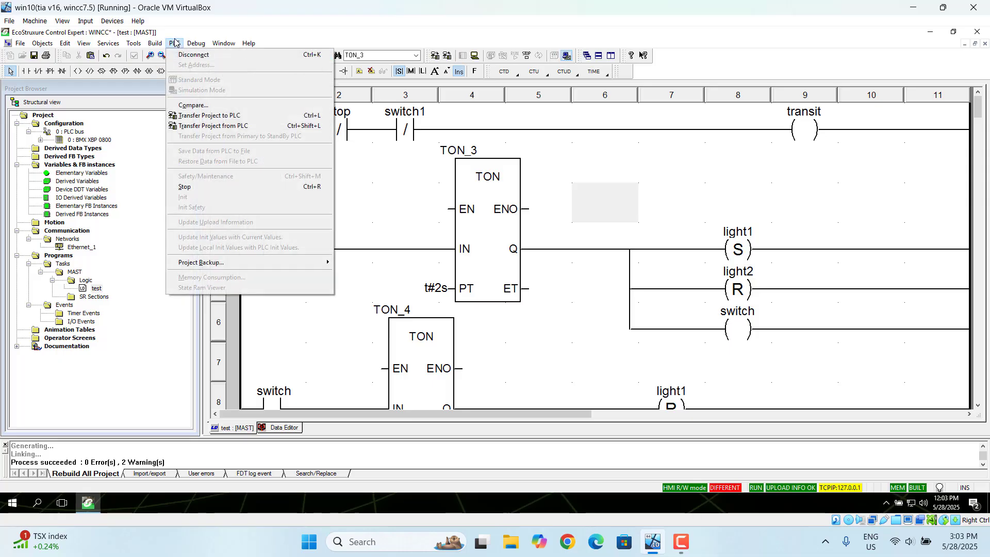
pyautogui.click(216, 118)
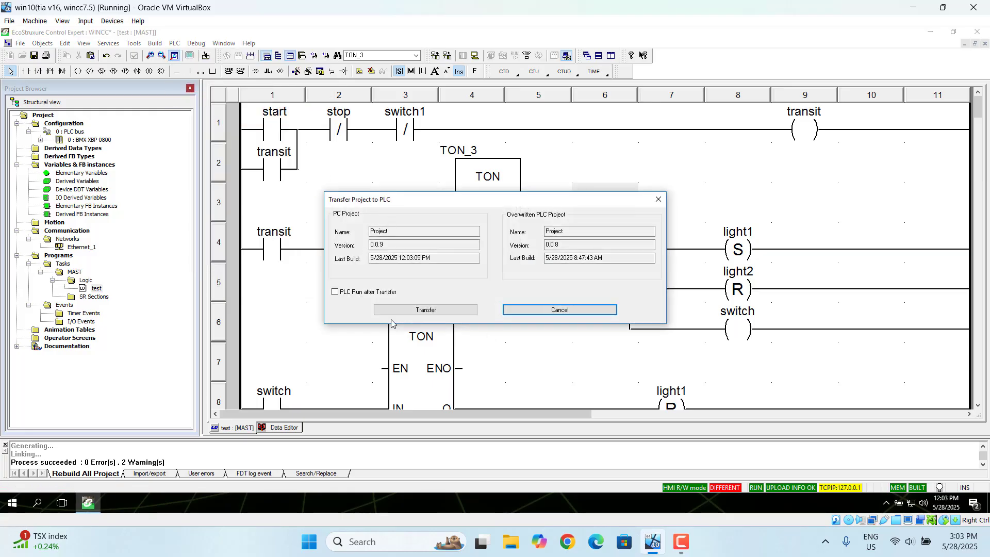
pyautogui.click(336, 292)
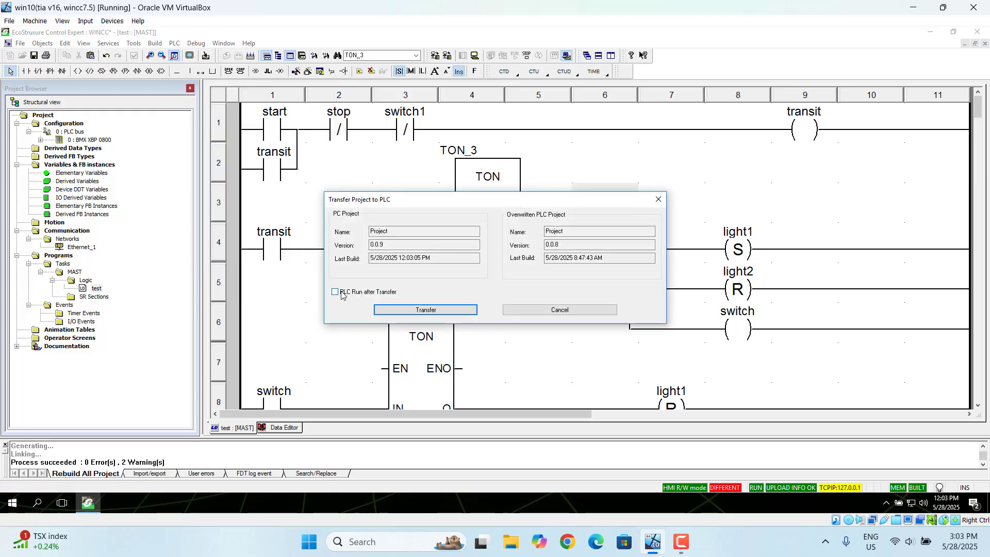
pyautogui.click(422, 312)
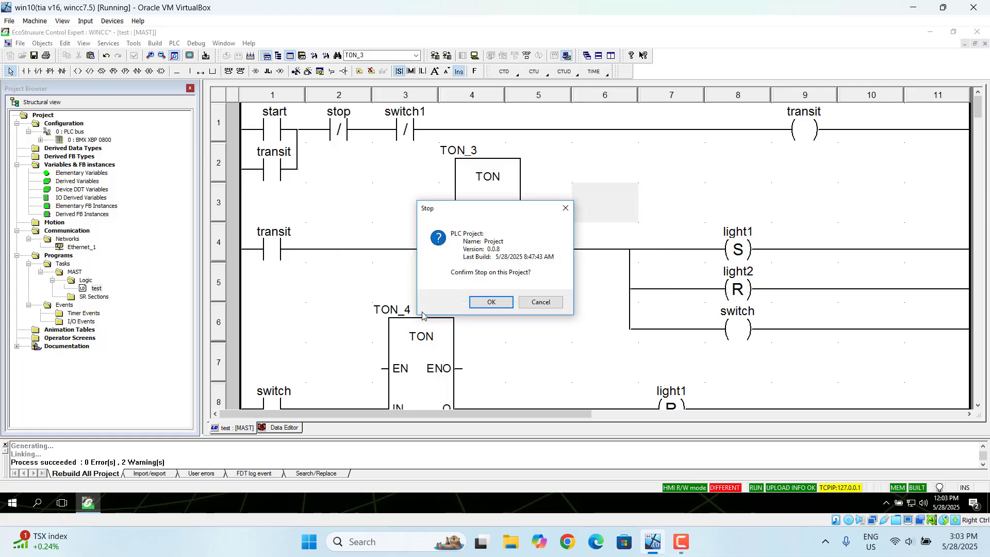
pyautogui.click(494, 308)
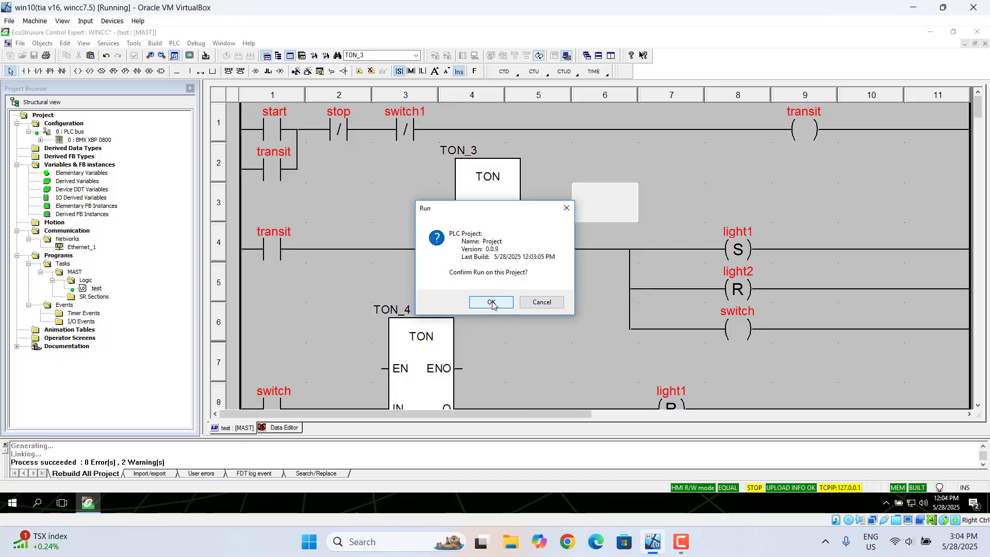
pyautogui.click(491, 303)
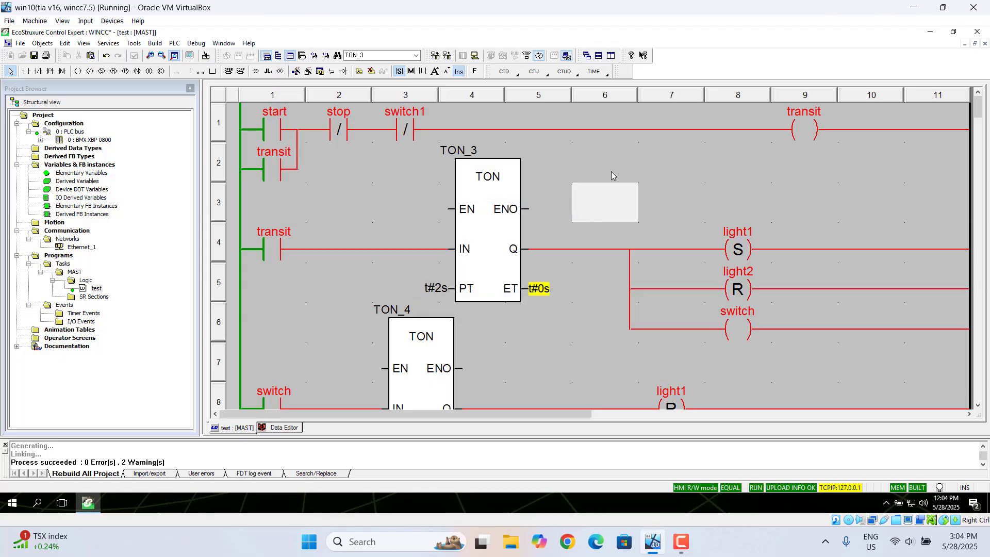
# Step: Set the start contact's value to 1 and watch the TON_3 and TON_4 rungs execute
pyautogui.rightClick(273, 133)
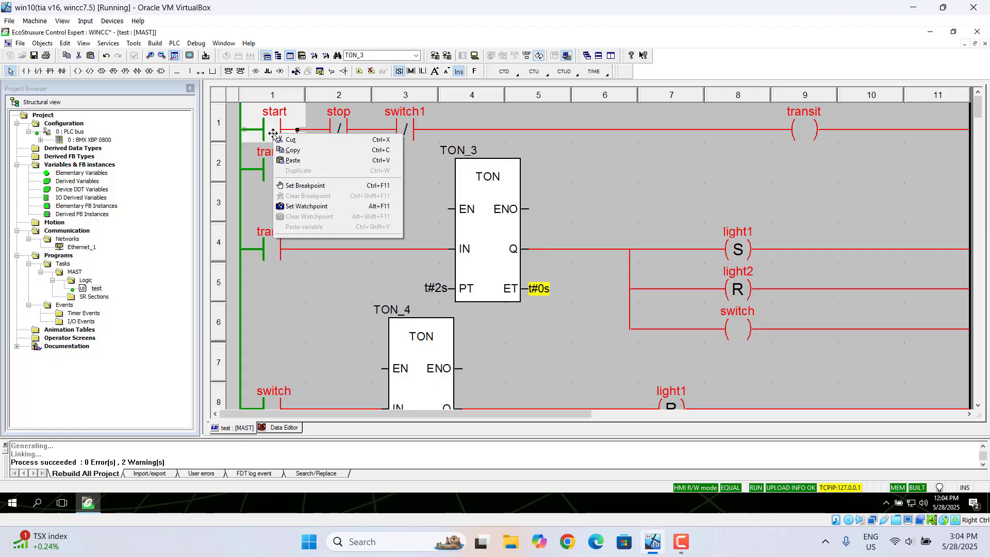
pyautogui.rightClick(274, 124)
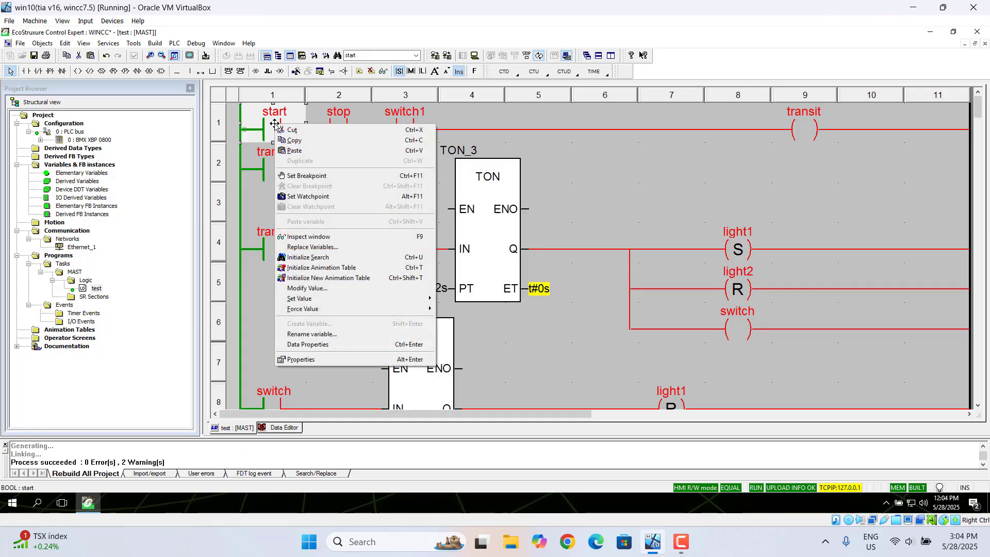
pyautogui.moveTo(364, 300)
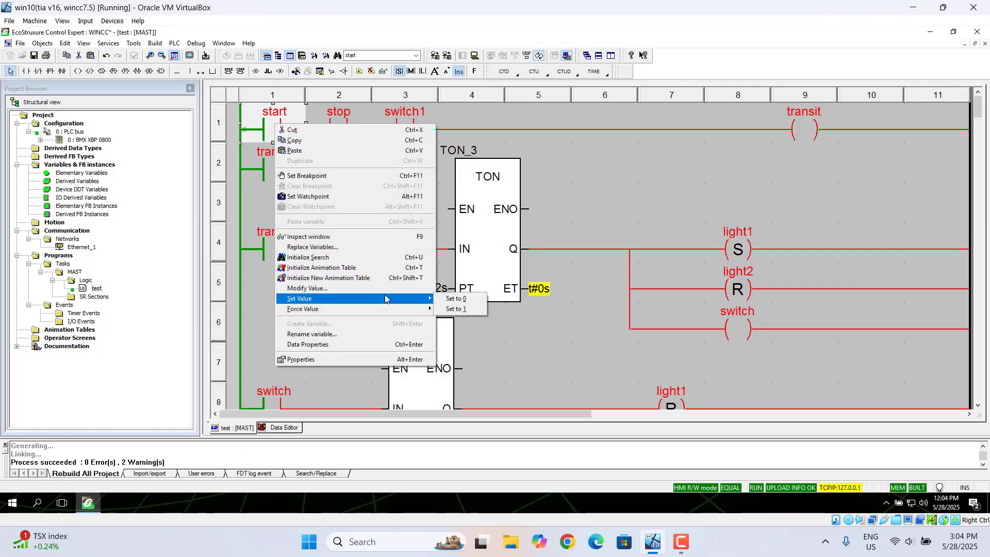
pyautogui.click(461, 310)
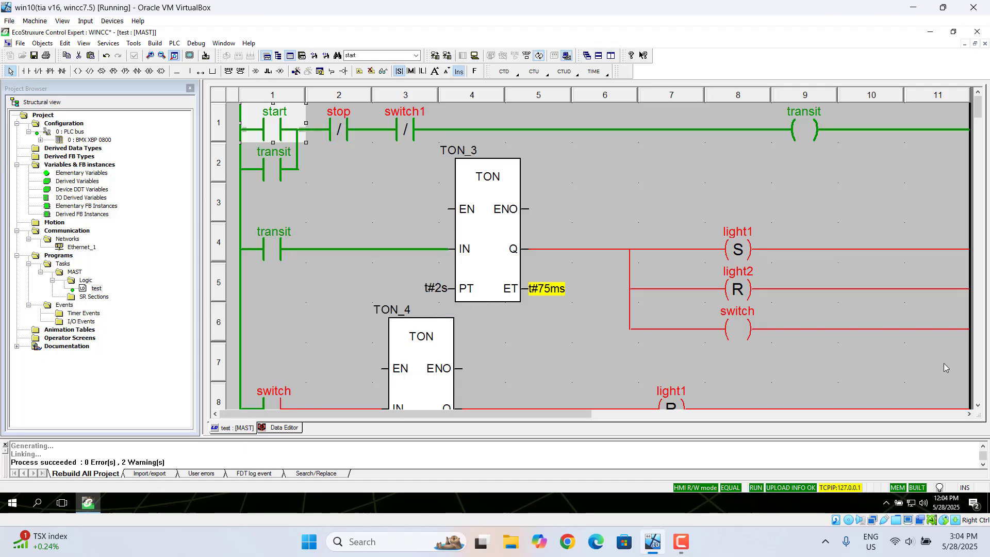
pyautogui.click(978, 405)
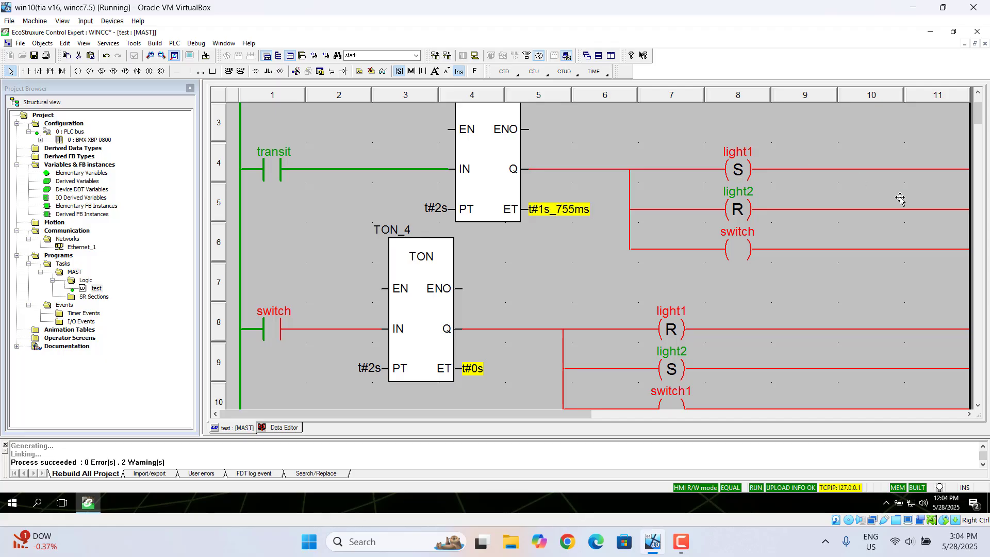
pyautogui.click(979, 93)
pyautogui.click(979, 93)
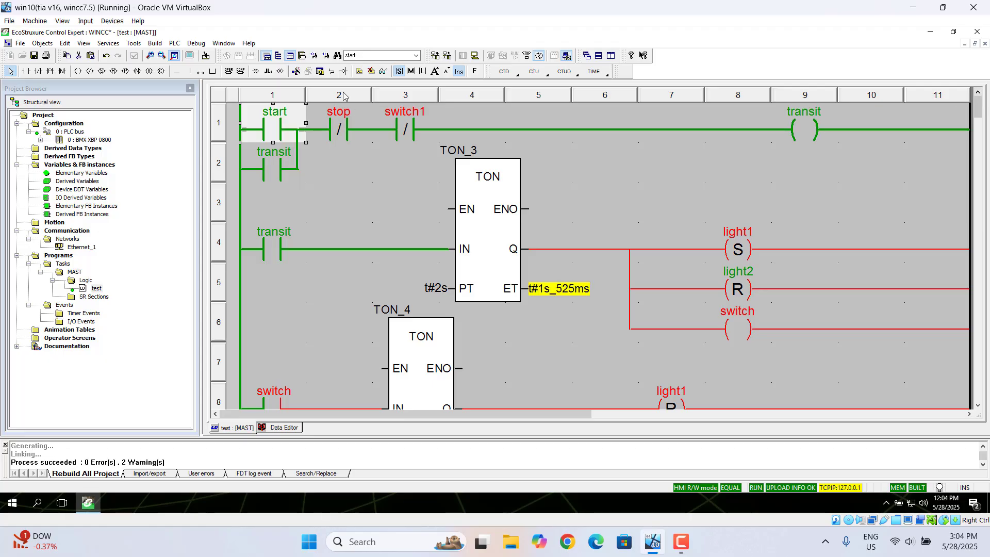
# Step: Set the start contact's value to 0 in the first rung
pyautogui.click(337, 130)
pyautogui.rightClick(335, 129)
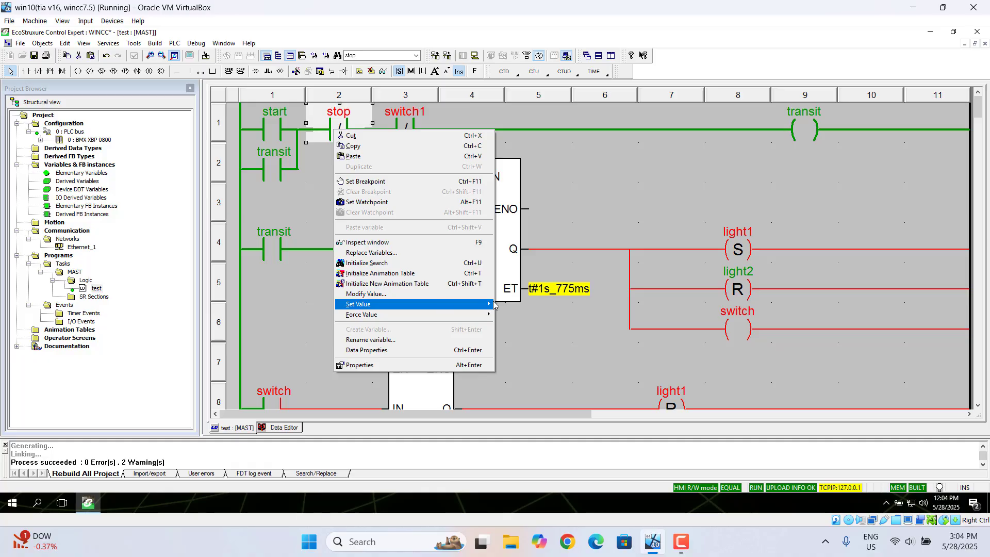
pyautogui.rightClick(274, 127)
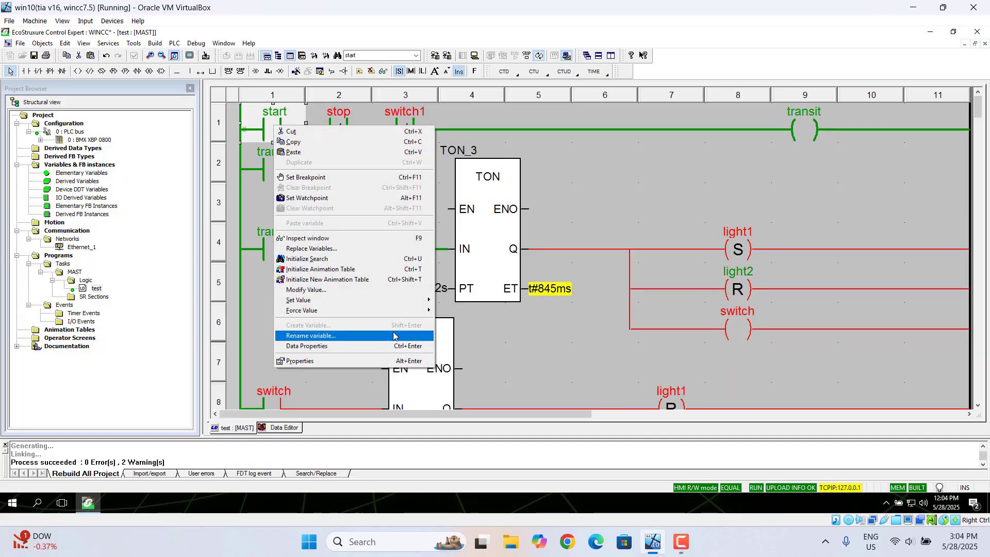
pyautogui.moveTo(405, 301)
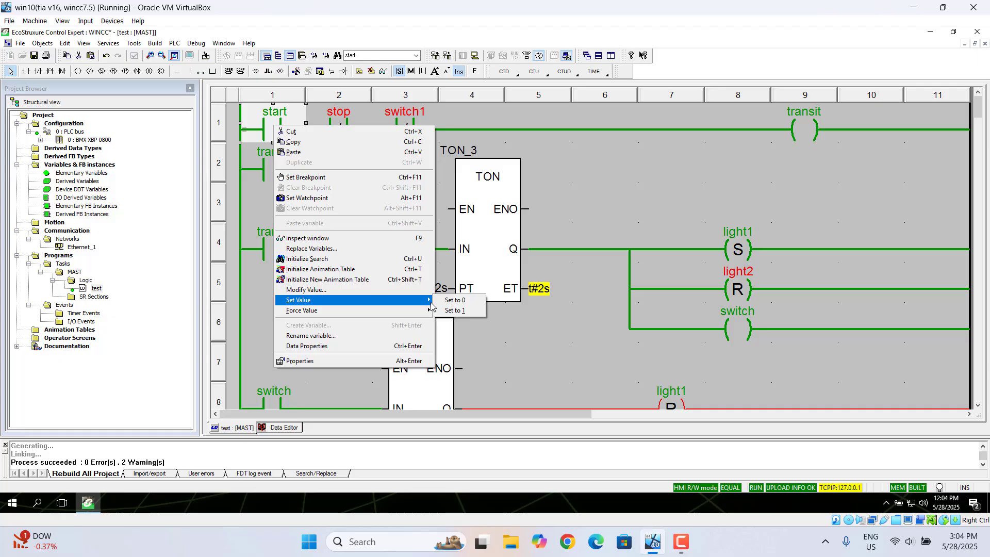
pyautogui.click(463, 310)
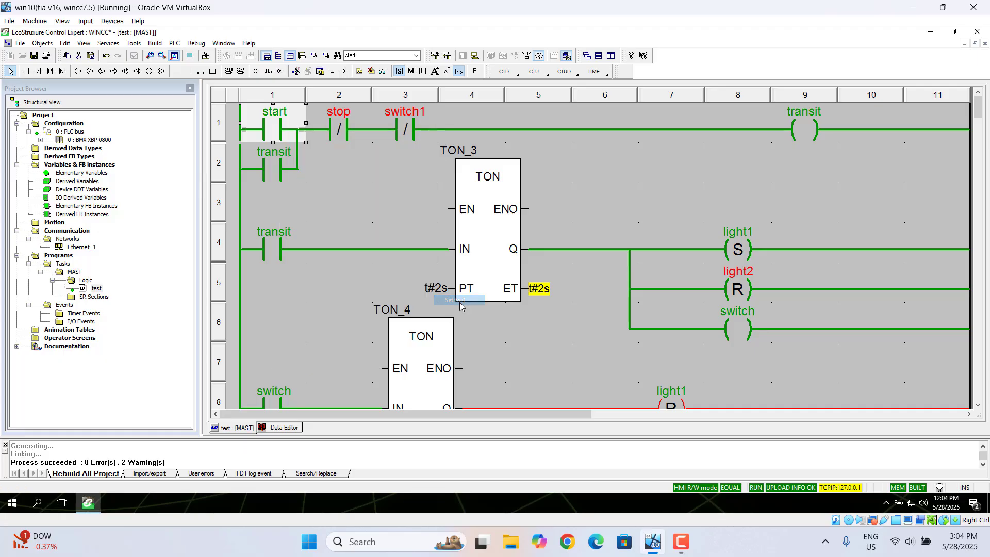
pyautogui.rightClick(341, 130)
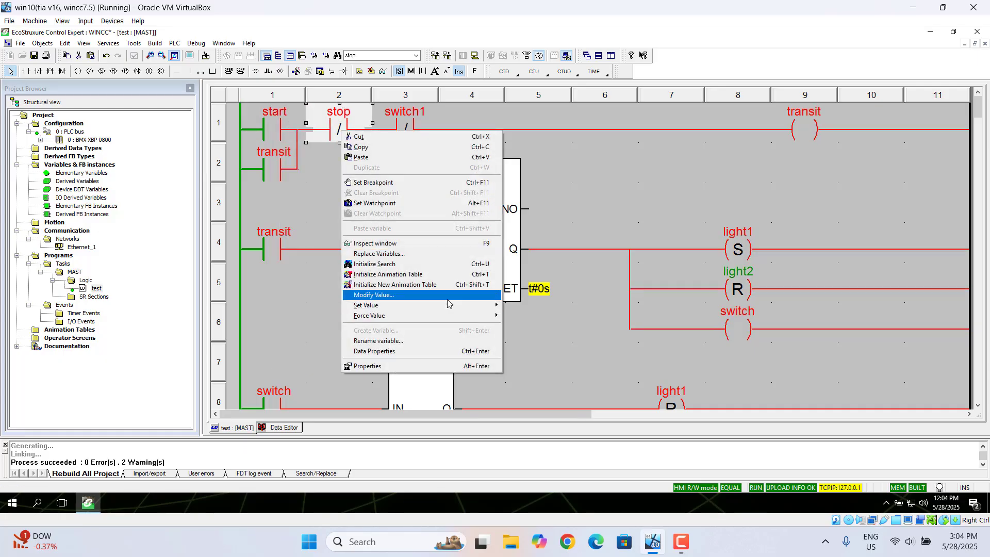
pyautogui.moveTo(459, 307)
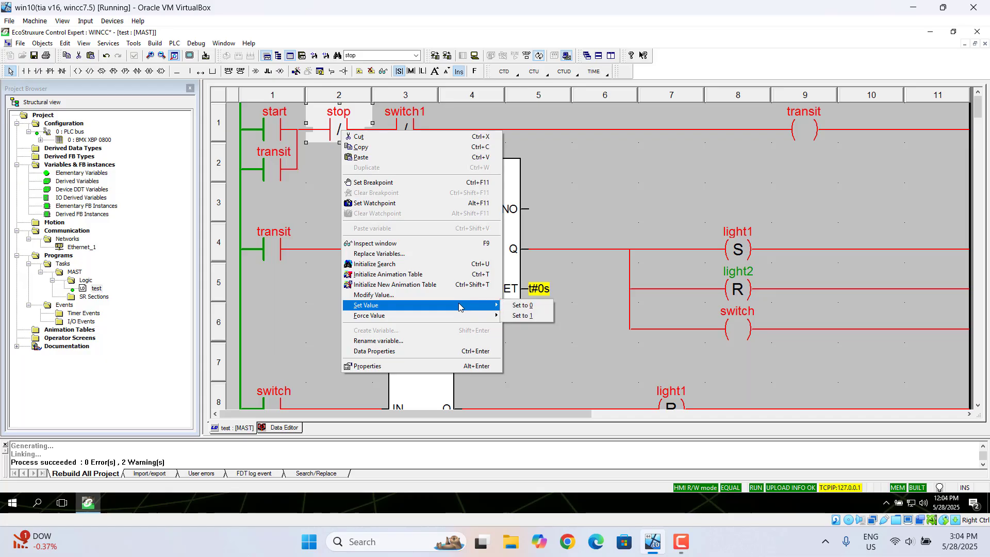
pyautogui.click(302, 208)
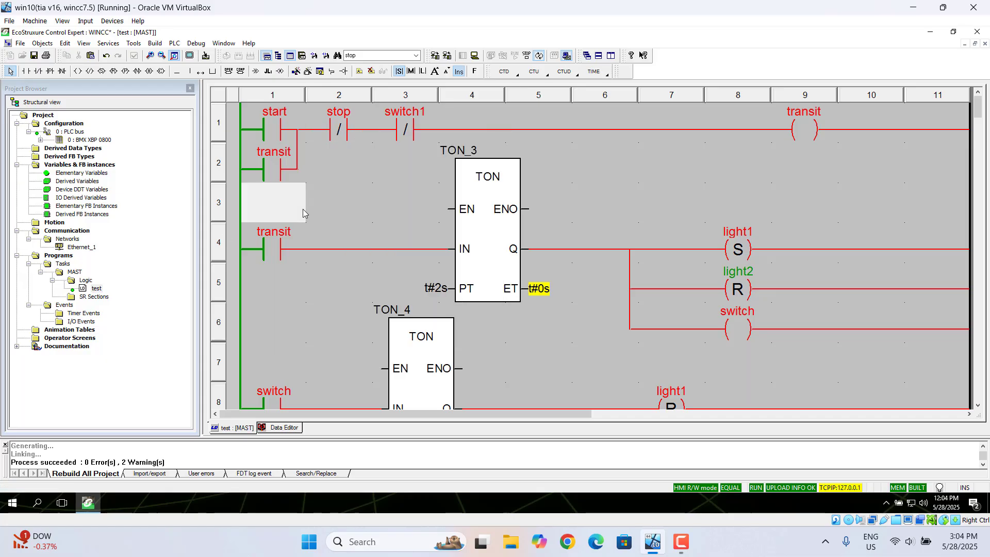
pyautogui.click(367, 214)
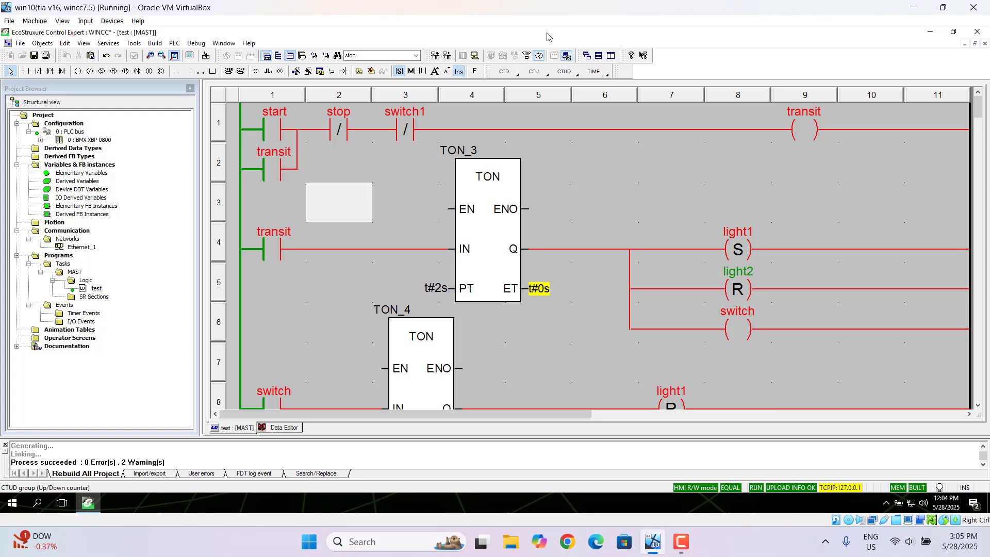
# Step: Switch to the OFS Configuration Tool and create a new device alias named "plc test"
pyautogui.click(931, 34)
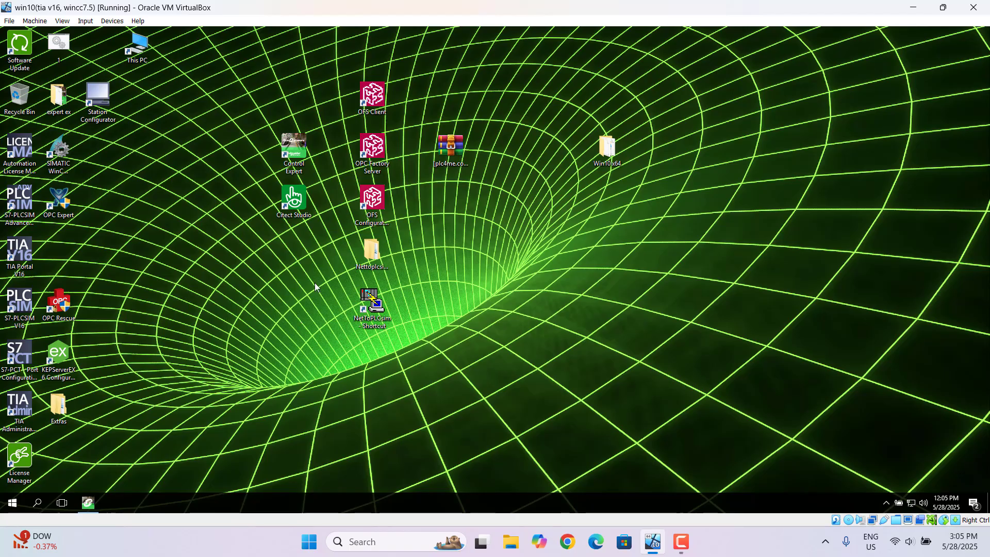
pyautogui.doubleClick(373, 200)
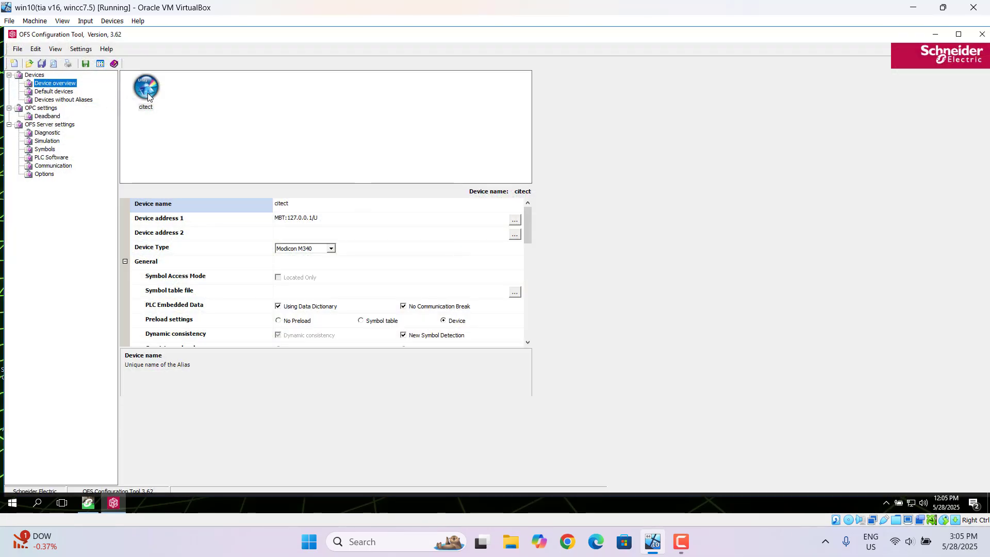
pyautogui.click(12, 63)
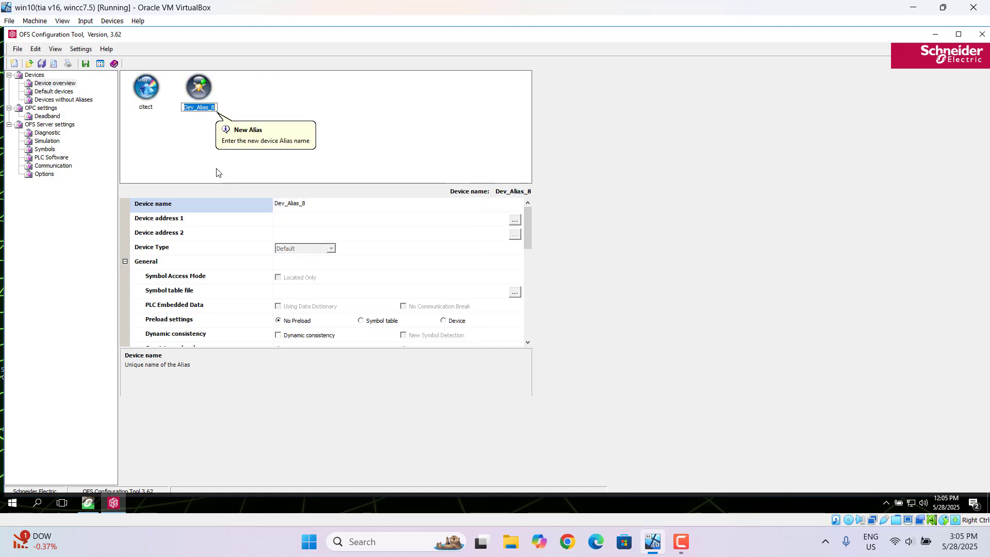
pyautogui.write('plc test')
pyautogui.press('Return')
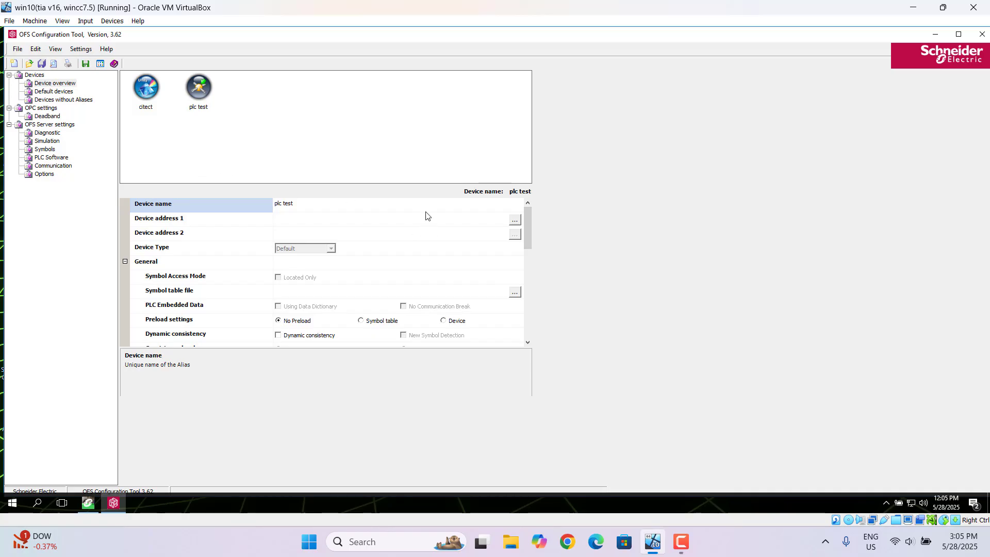
# Step: Delete the citect device alias and confirm its removal
pyautogui.click(153, 94)
pyautogui.rightClick(150, 95)
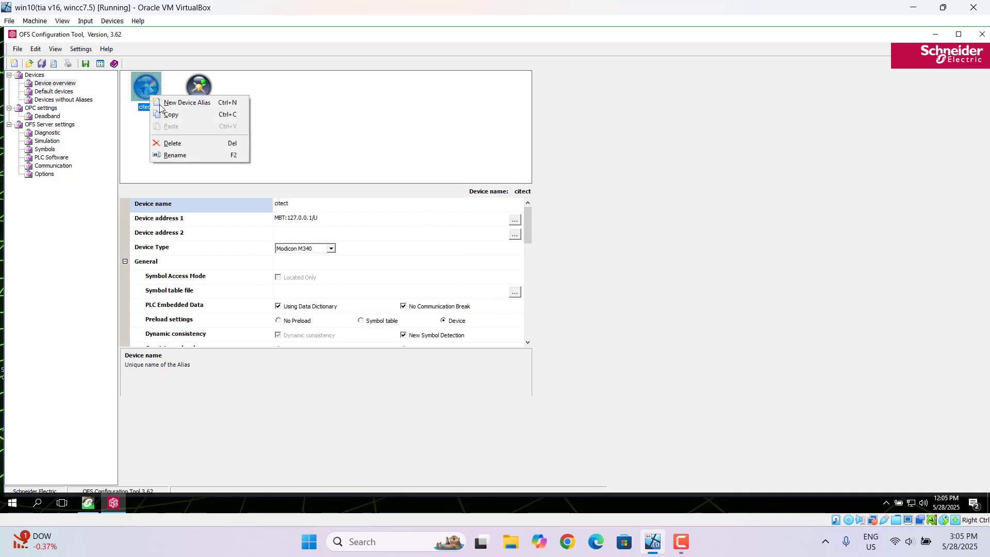
pyautogui.click(177, 143)
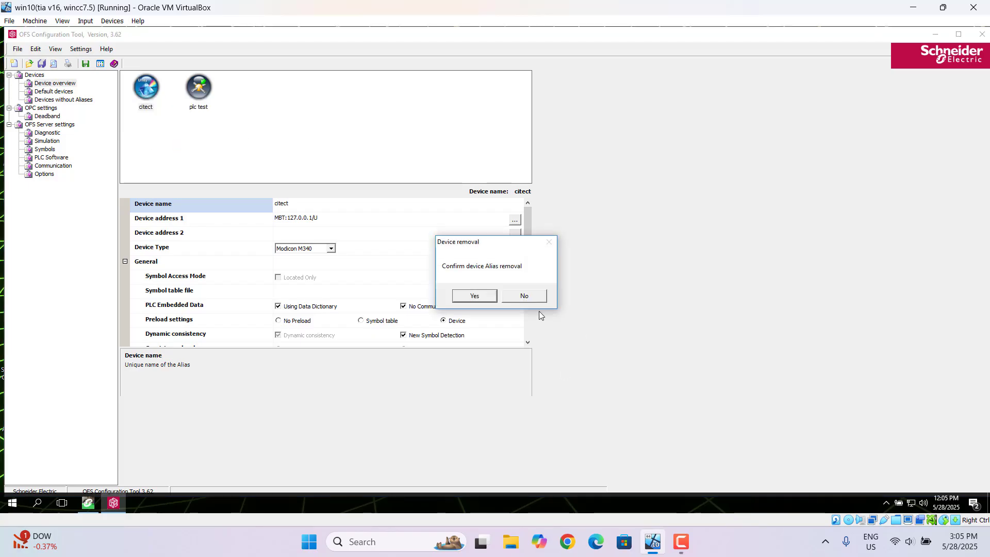
pyautogui.click(479, 298)
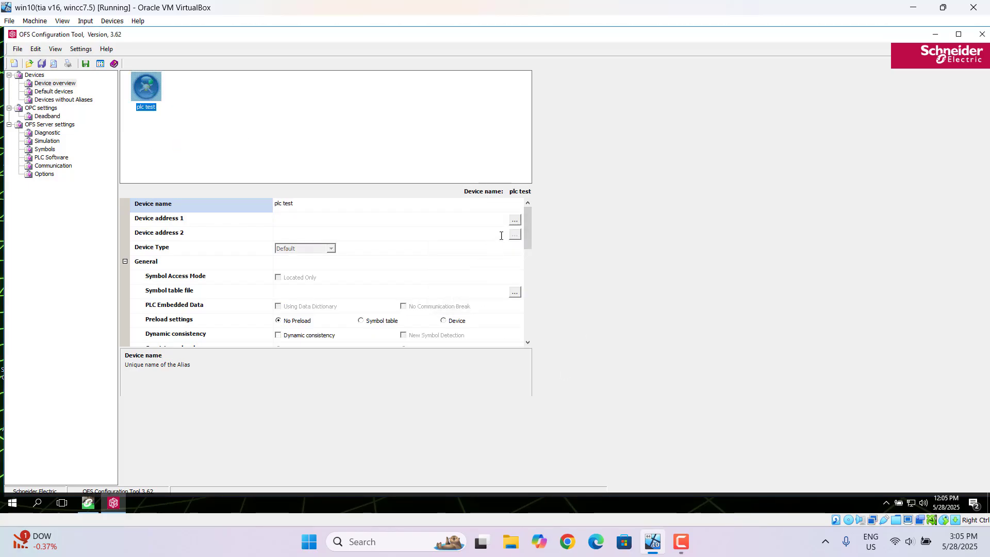
# Step: Set Device address 1 of the plc test alias to a direct TCP IP connection for UNITY at 127.0.0.1
pyautogui.click(515, 221)
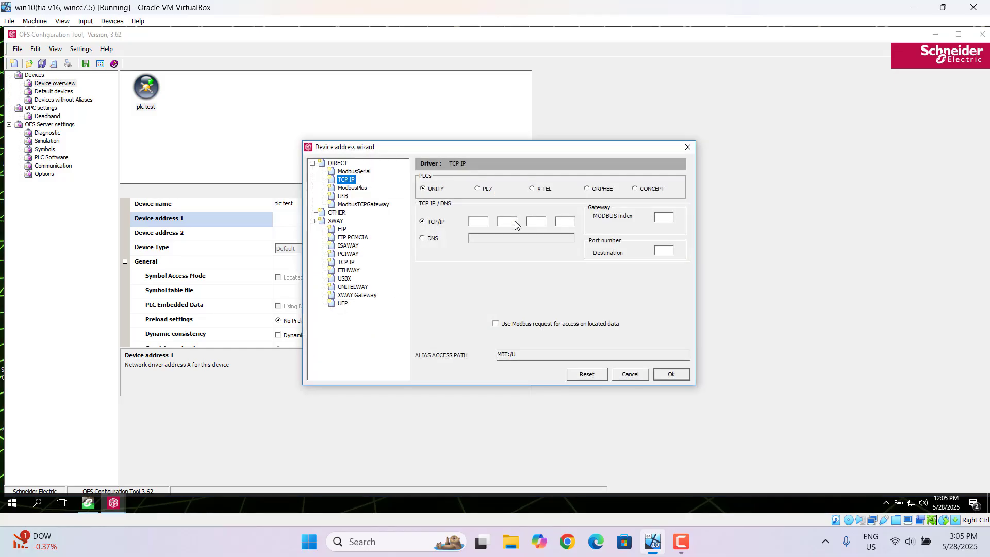
pyautogui.click(482, 223)
pyautogui.click(532, 223)
pyautogui.write('0')
pyautogui.click(671, 377)
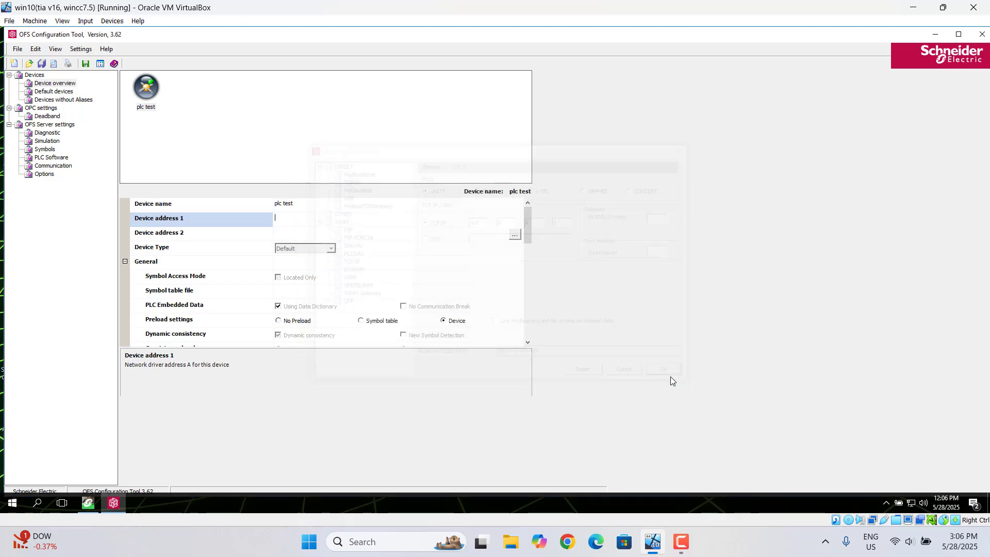
# Step: Set the plc test alias to Device preload and the Modicon M340 device type, checking it against the Control Expert project
pyautogui.click(444, 321)
pyautogui.click(330, 249)
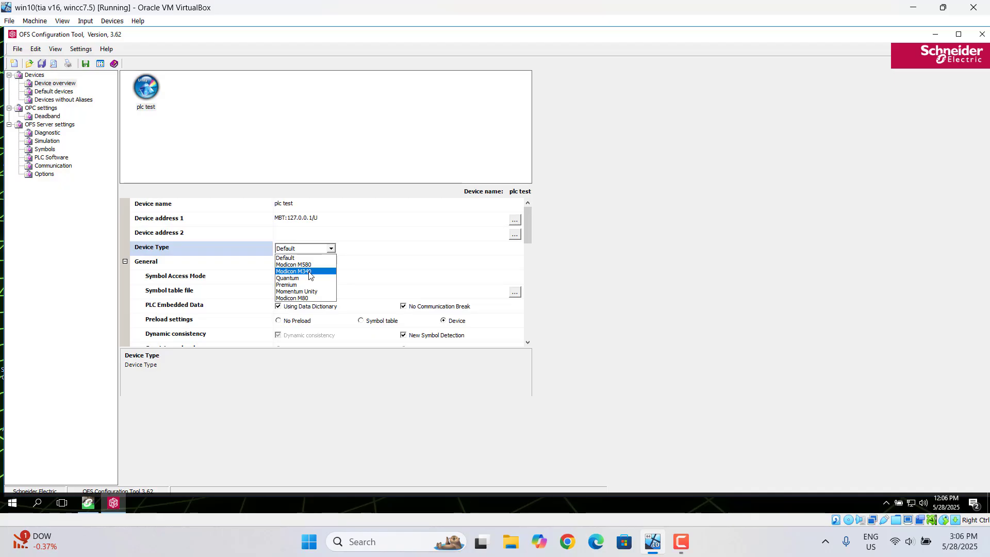
pyautogui.click(309, 272)
pyautogui.click(86, 505)
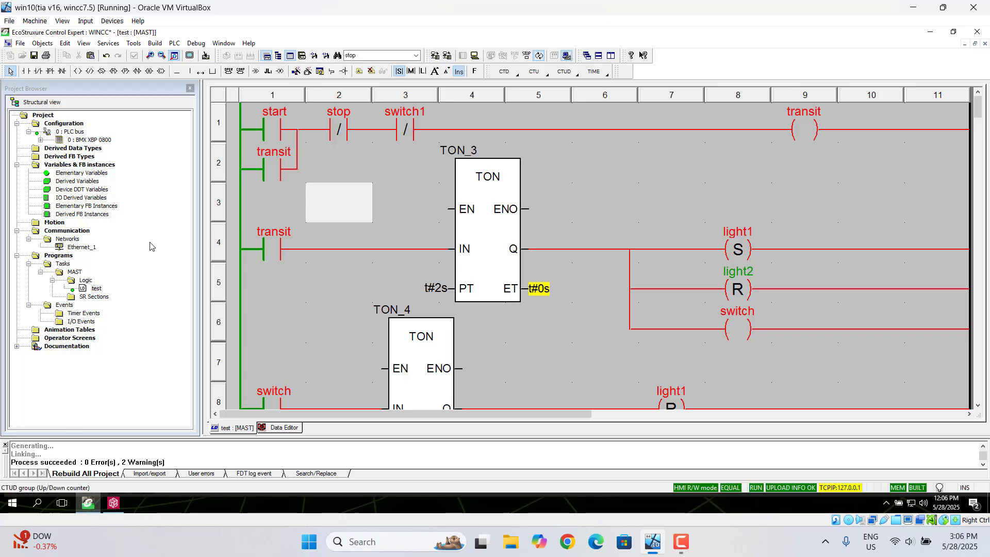
pyautogui.click(114, 504)
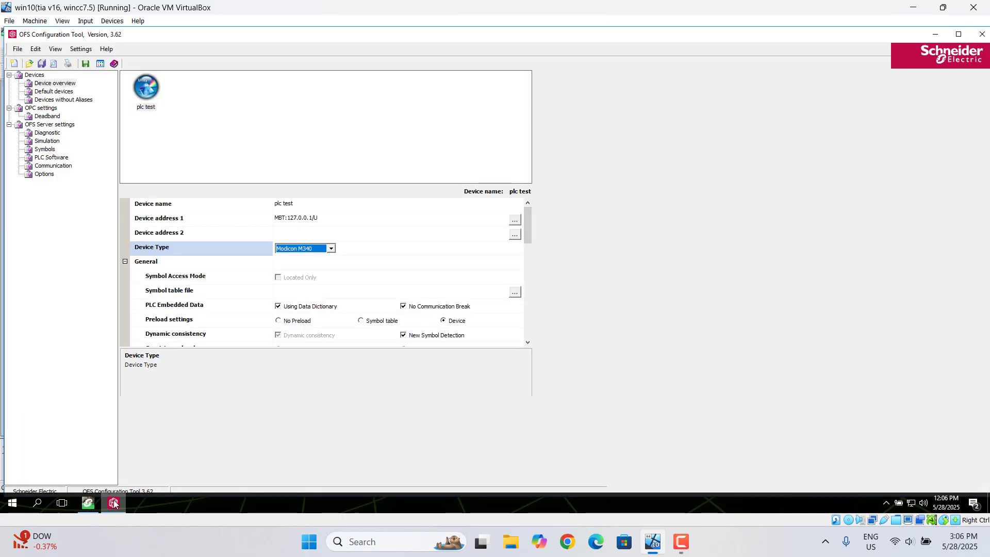
# Step: Save the OFS configuration, close the configuration tool and return to the virtual machine's desktop
pyautogui.click(85, 66)
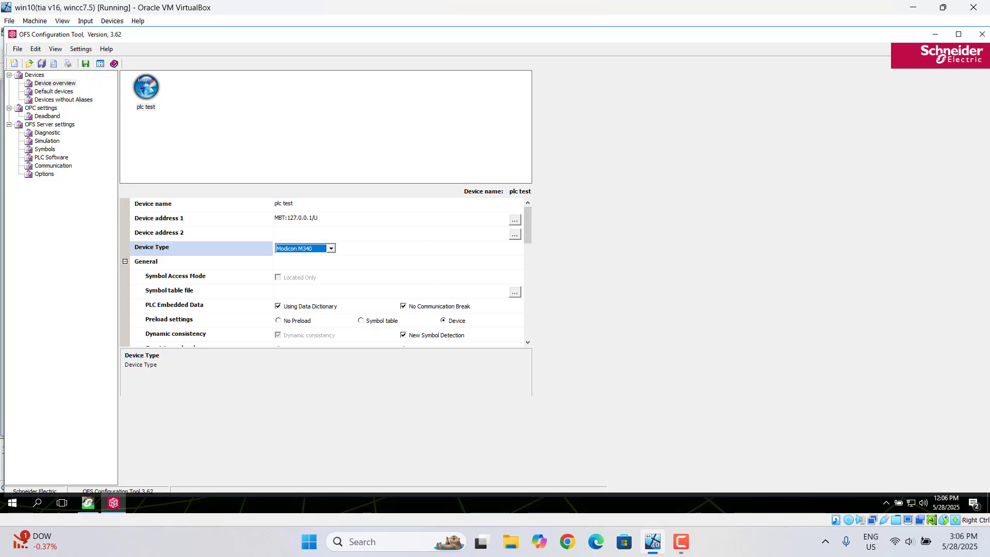
pyautogui.click(982, 35)
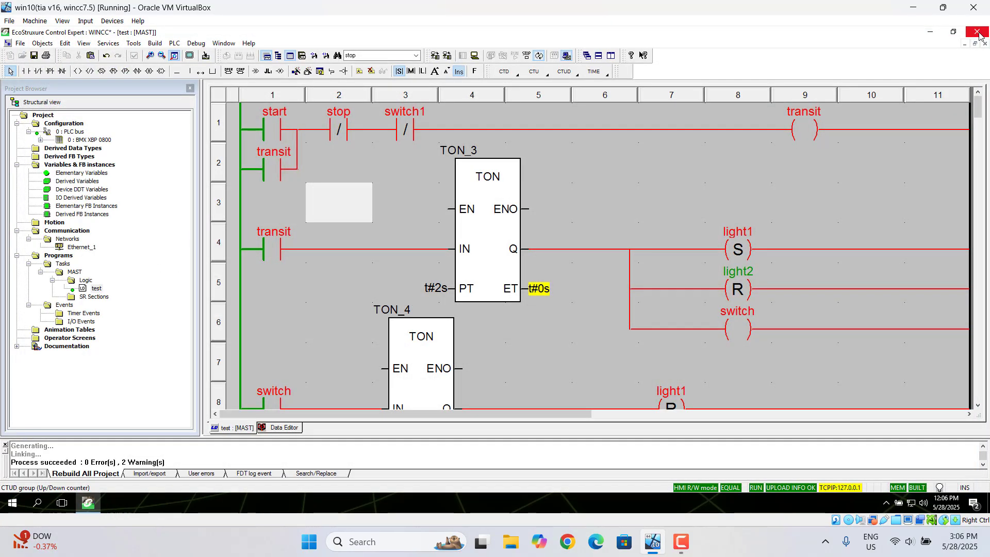
pyautogui.click(937, 33)
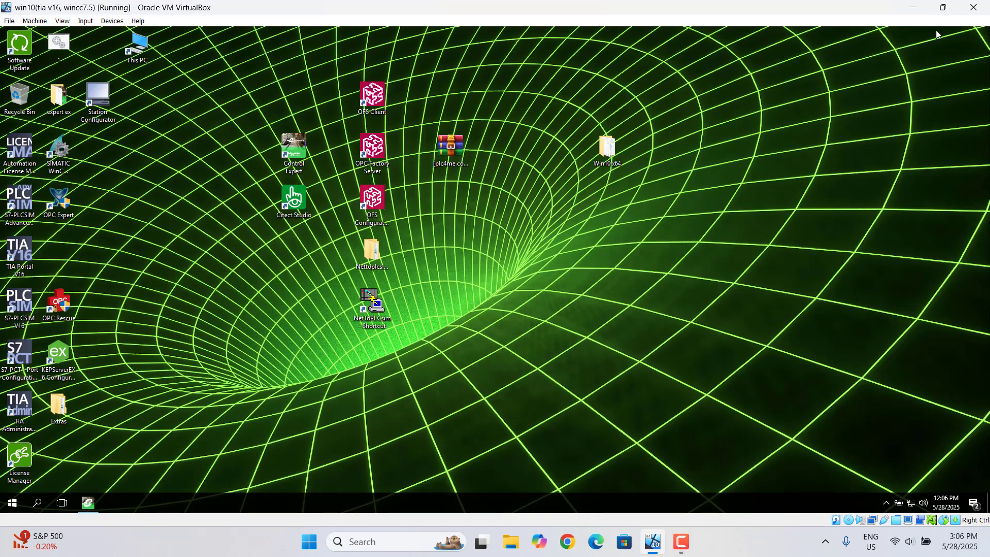
# Step: Start OPC Factory Server and review the saved plc test alias in the OFS Configuration Tool
pyautogui.doubleClick(364, 163)
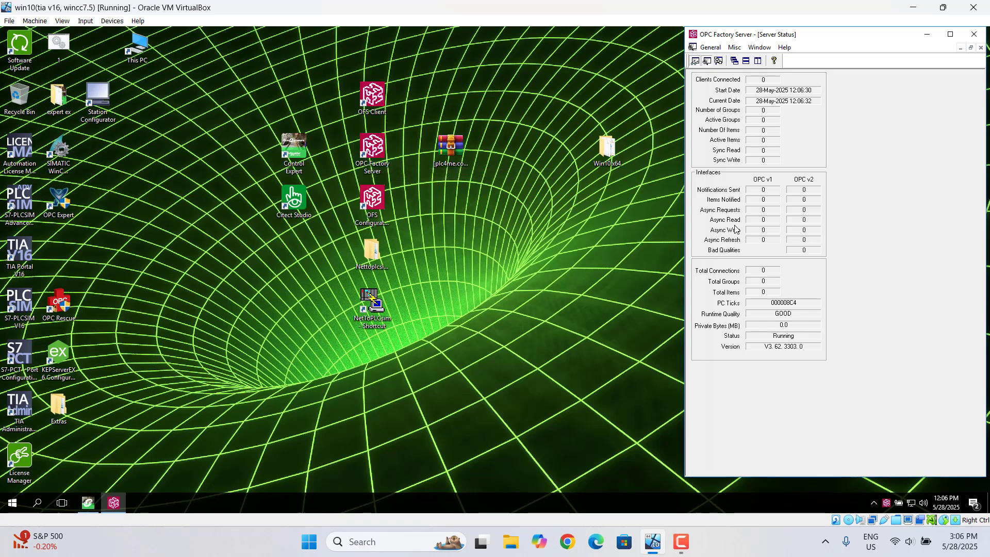
pyautogui.doubleClick(373, 211)
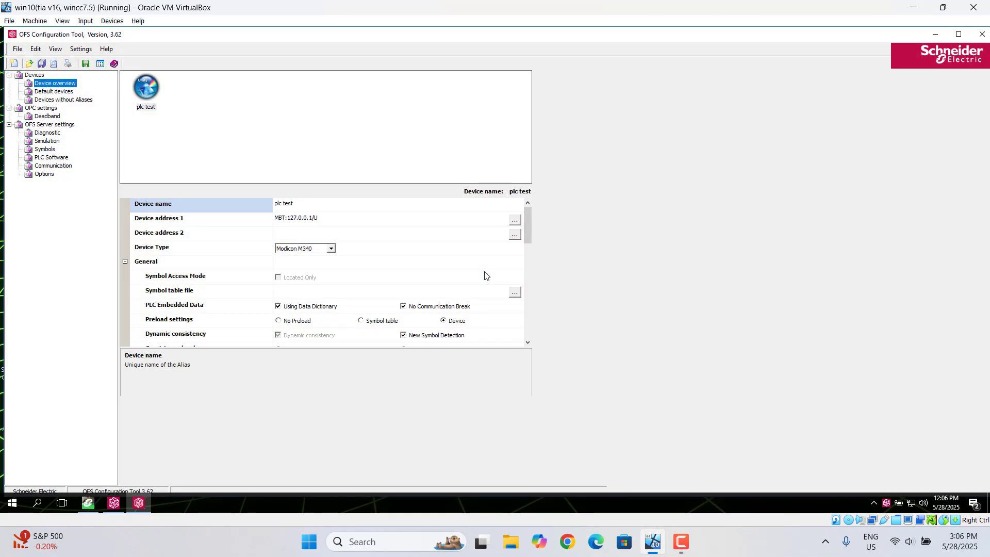
pyautogui.click(936, 35)
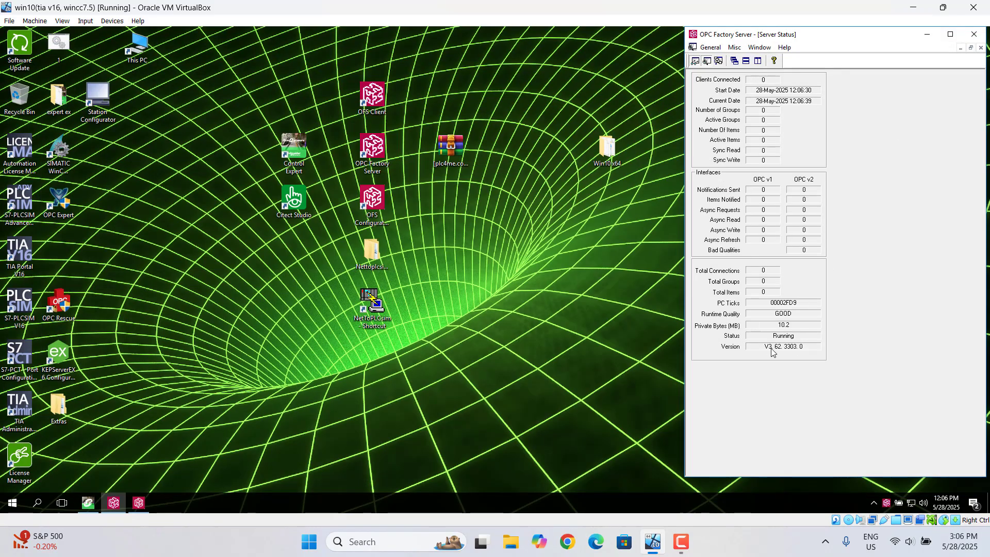
# Step: Open OFS Client on the Schneider-Aut.OFS server and create a new document group with the default settings
pyautogui.doubleClick(370, 98)
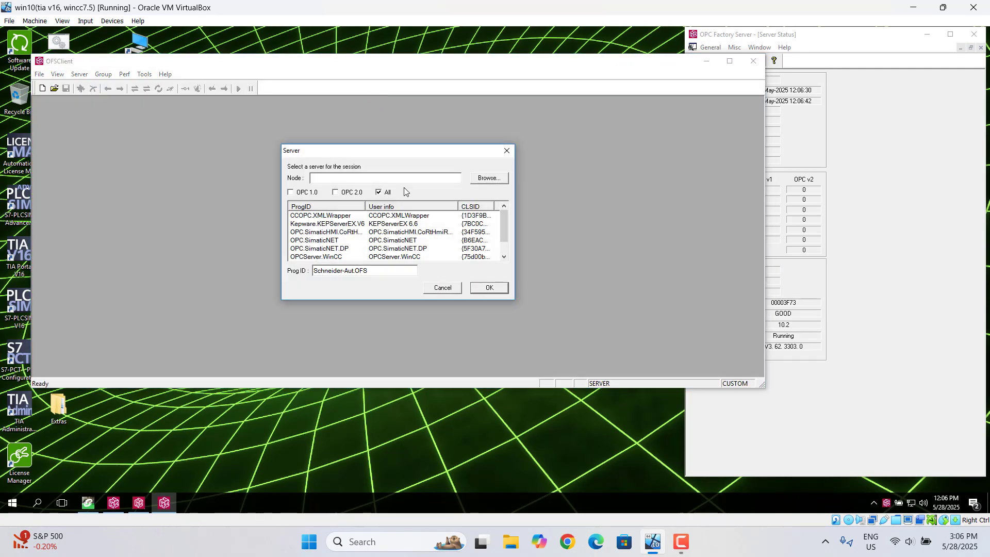
pyautogui.scroll(-1, 495, 250)
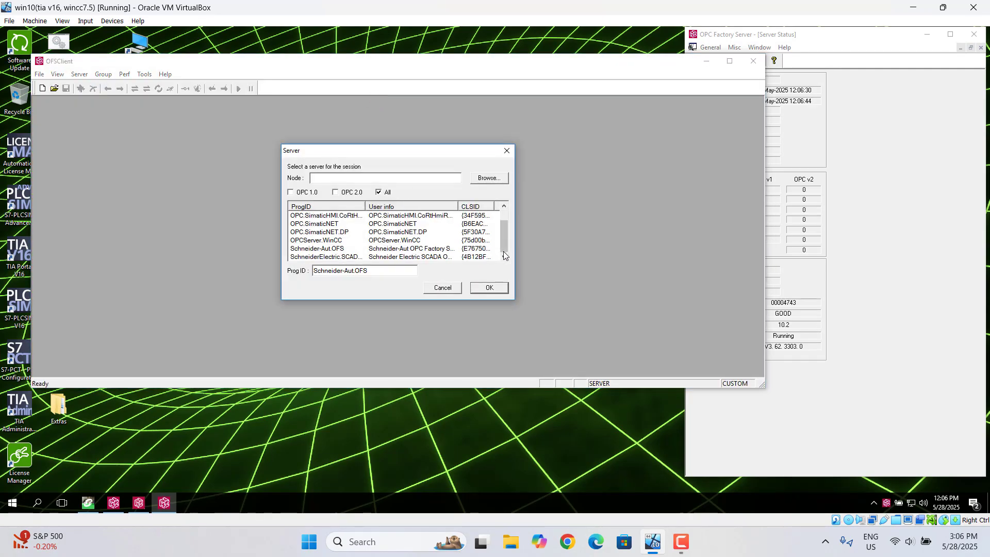
pyautogui.click(315, 249)
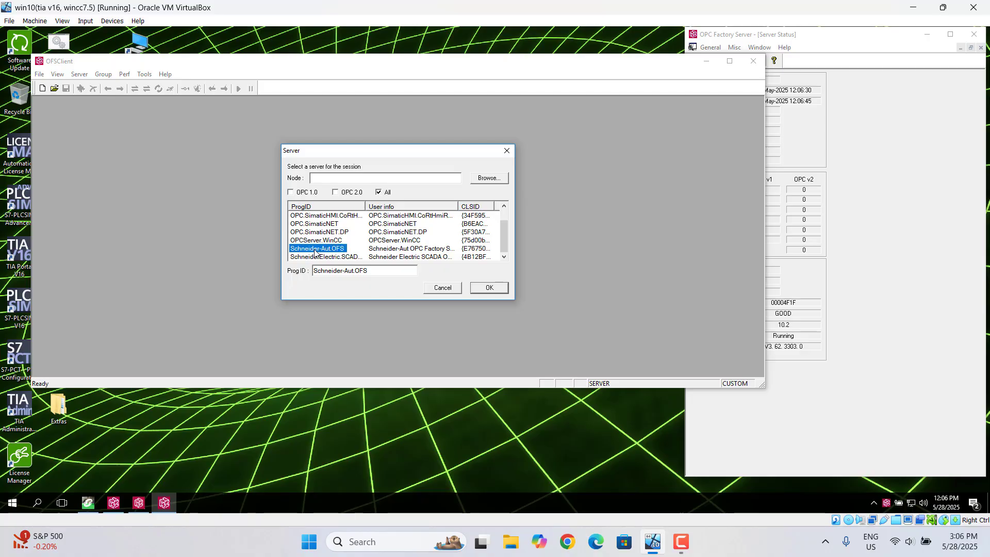
pyautogui.click(489, 287)
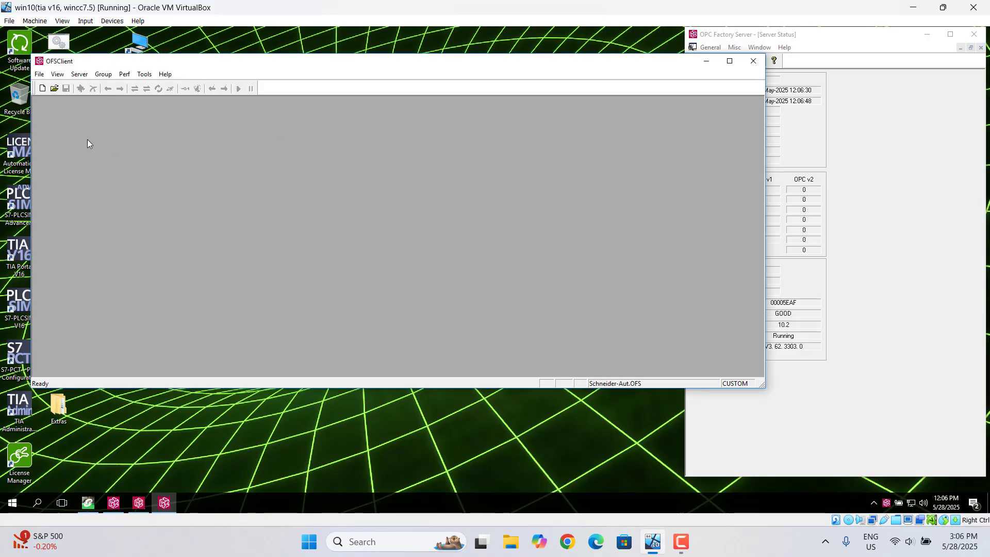
pyautogui.click(41, 92)
pyautogui.click(490, 287)
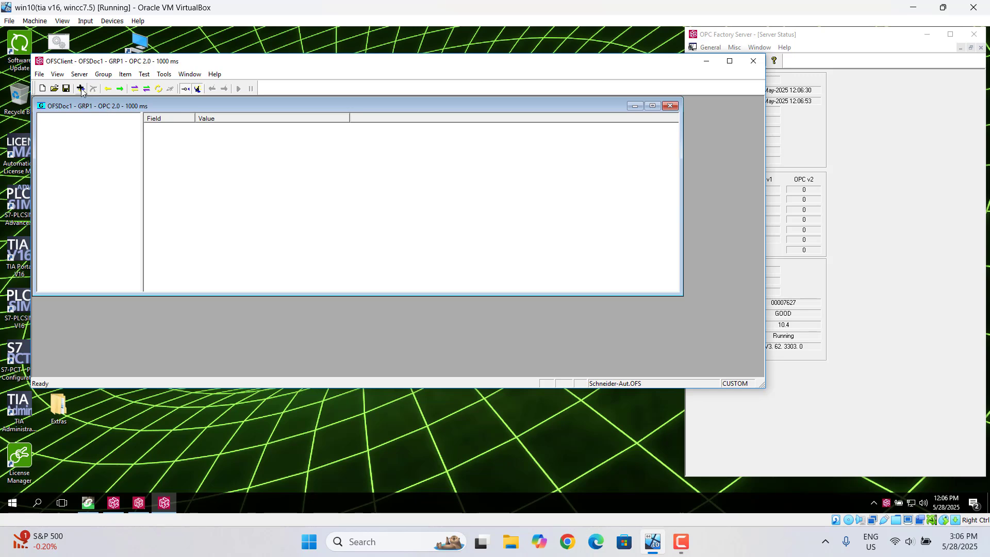
# Step: Add the light1 and light2 variables of plc test to the group's new item list
pyautogui.click(81, 89)
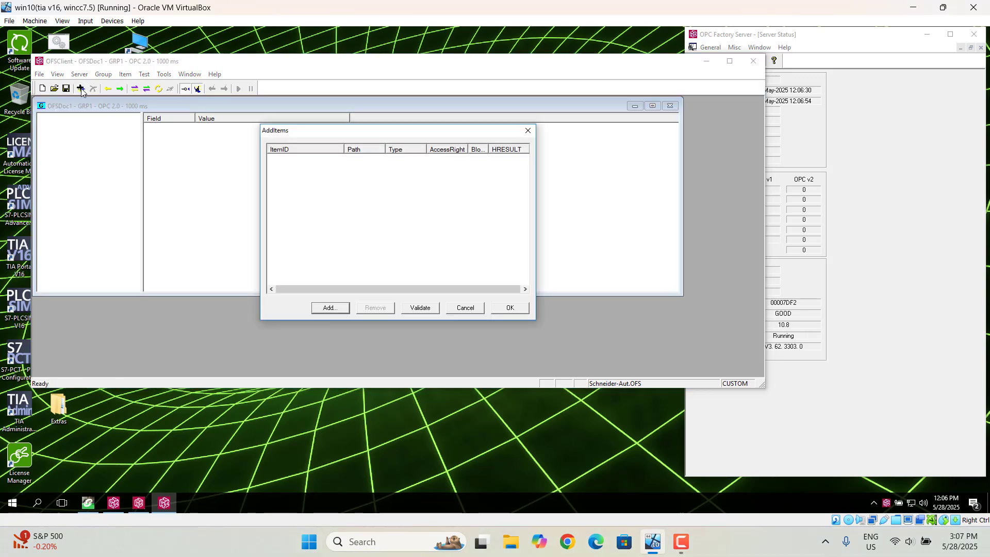
pyautogui.click(329, 307)
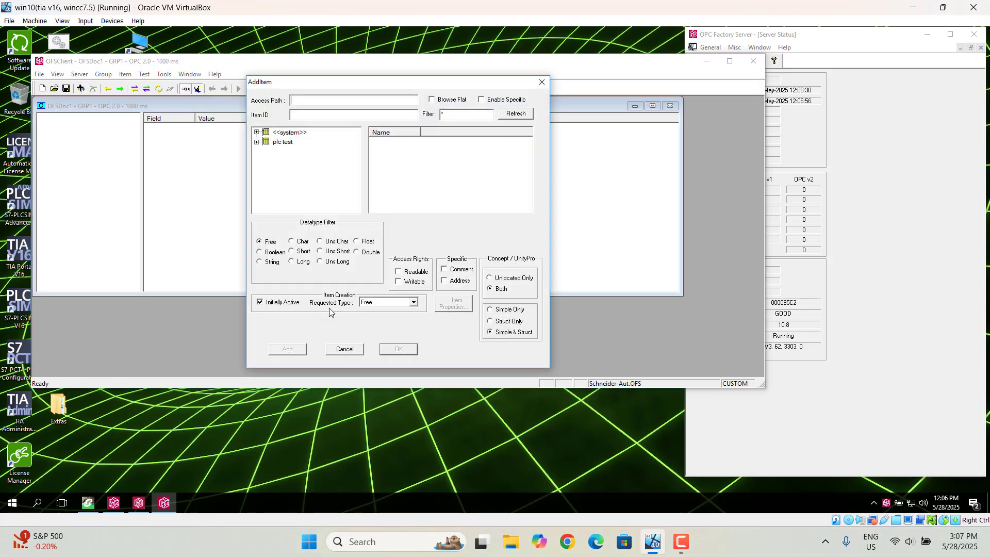
pyautogui.click(281, 144)
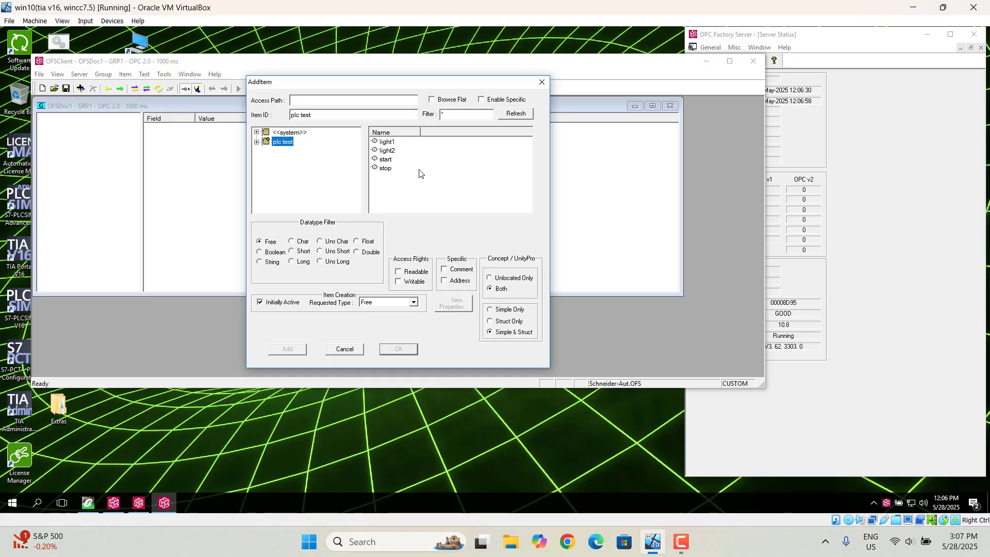
pyautogui.click(388, 142)
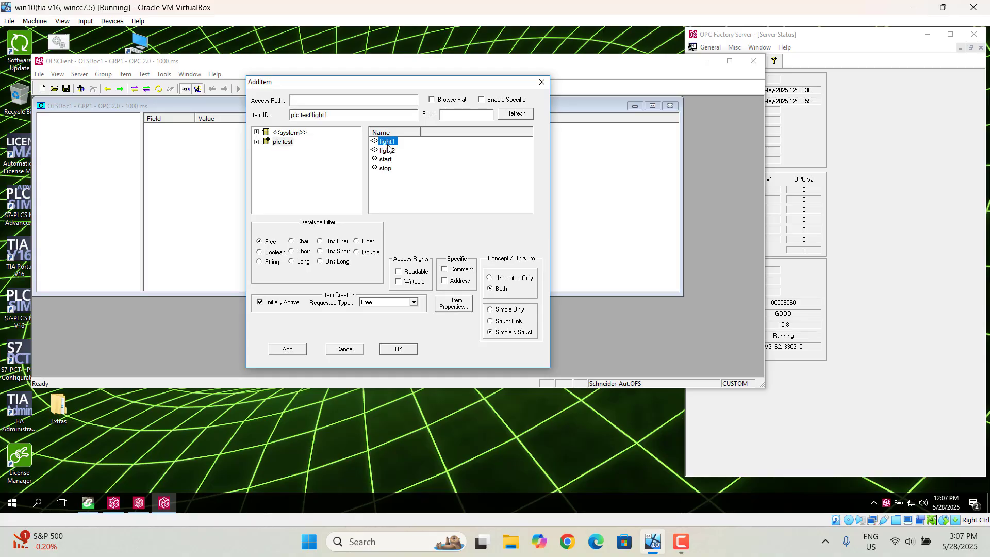
pyautogui.click(290, 351)
pyautogui.click(387, 150)
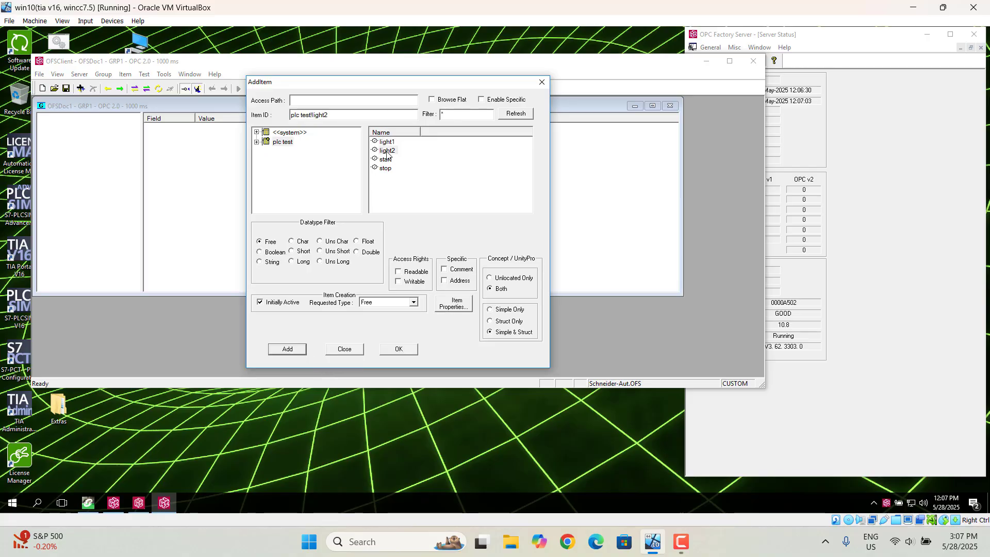
pyautogui.click(291, 351)
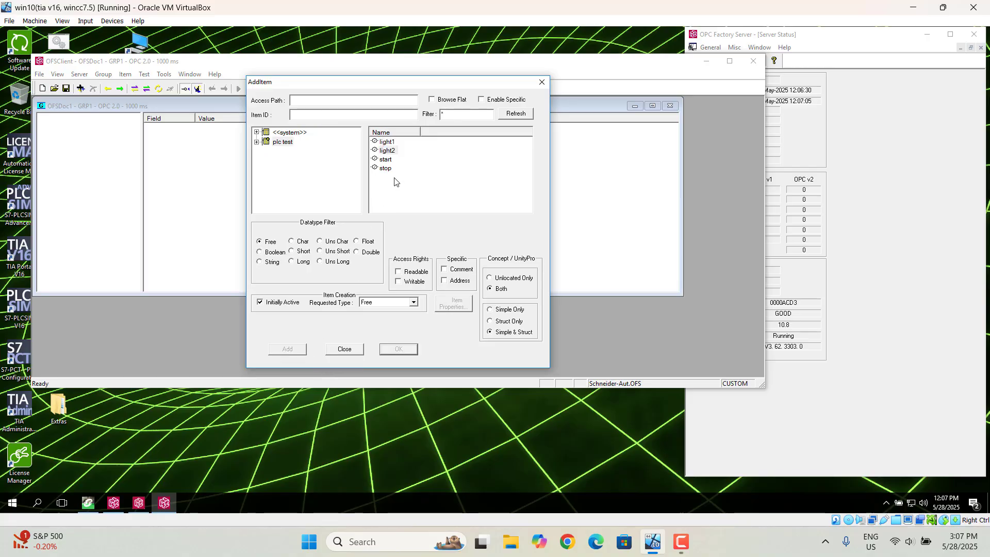
# Step: Add the start and stop variables of plc test, and validate and accept the item list
pyautogui.click(385, 159)
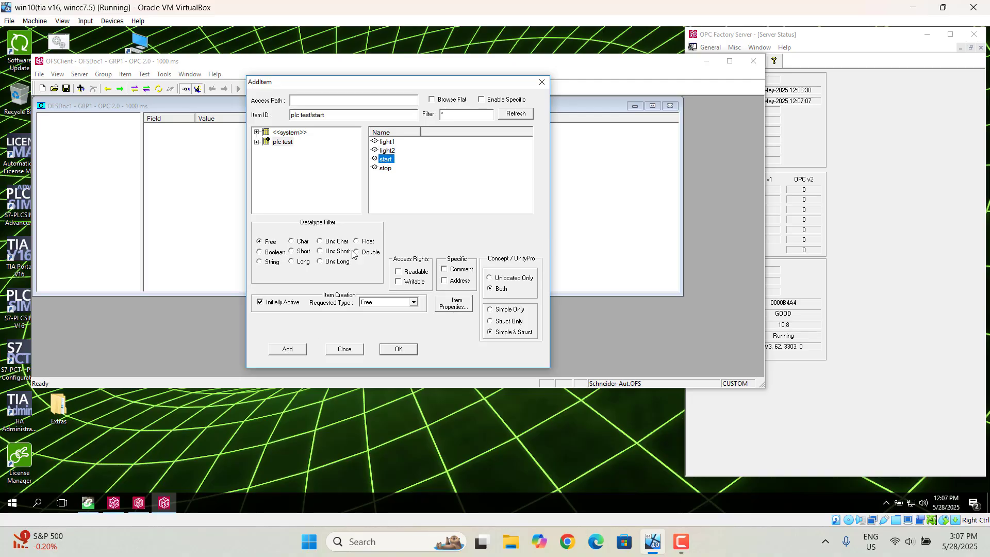
pyautogui.click(288, 351)
pyautogui.click(385, 168)
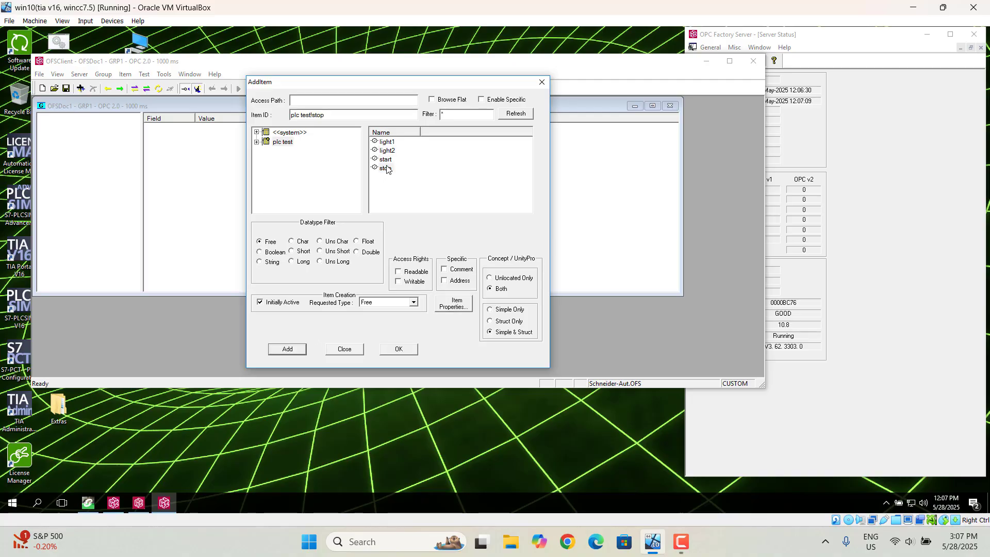
pyautogui.click(287, 350)
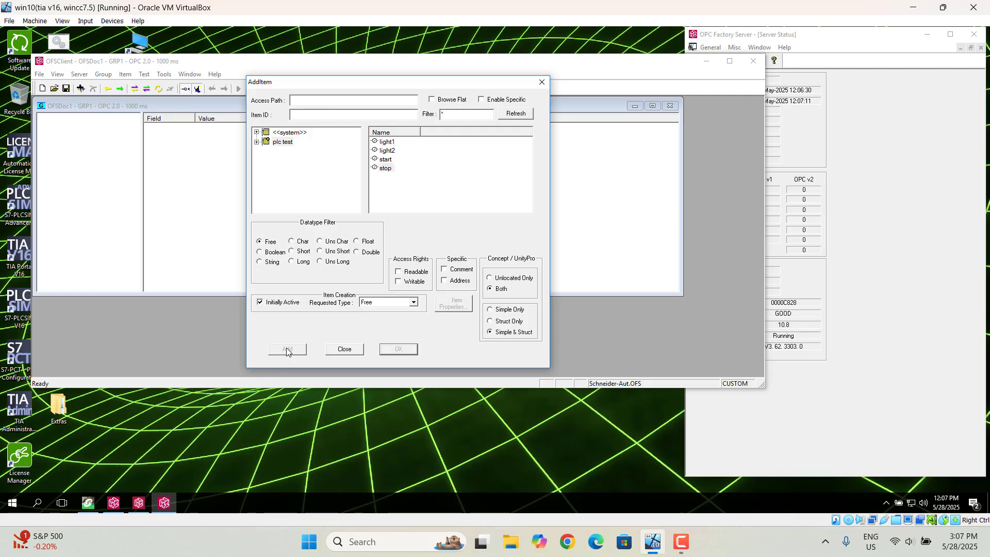
pyautogui.click(345, 350)
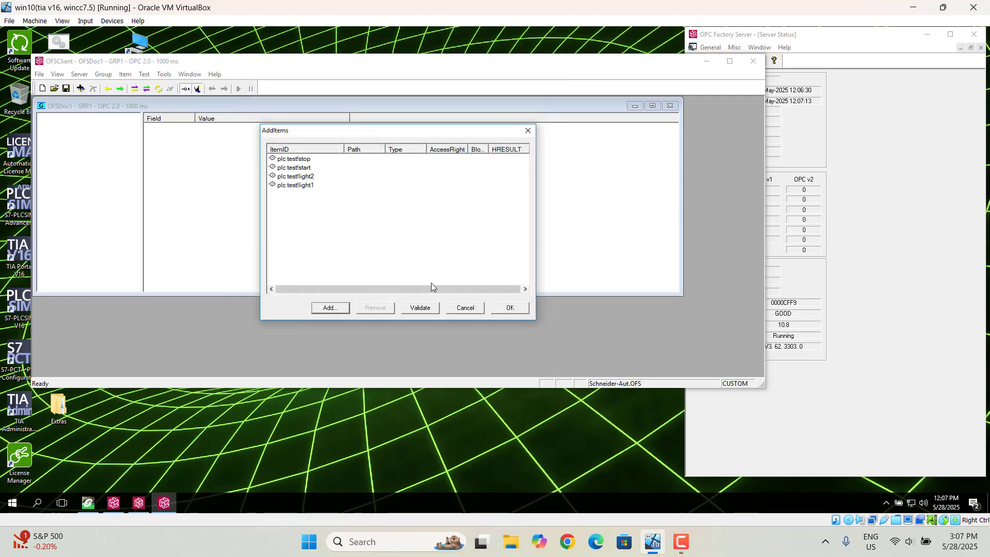
pyautogui.click(413, 311)
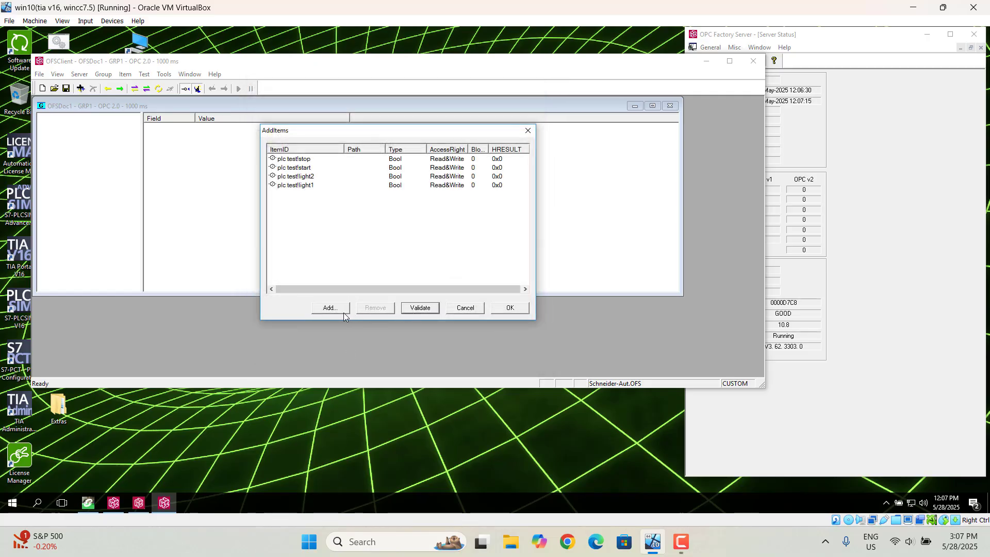
pyautogui.click(510, 308)
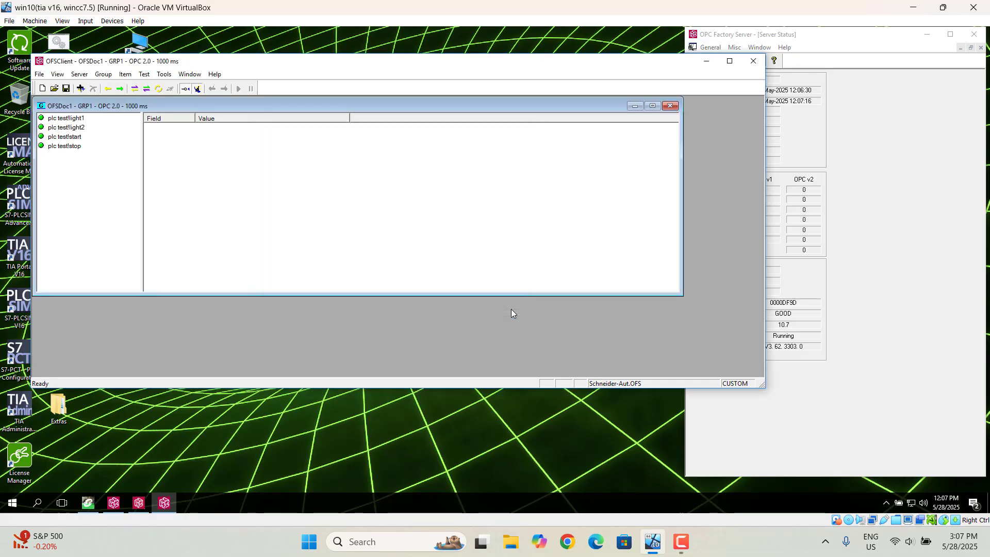
# Step: Inspect the item details of light2 and light1 in OFS Client, and minimise the OFS Client and OPC Factory Server windows
pyautogui.click(71, 129)
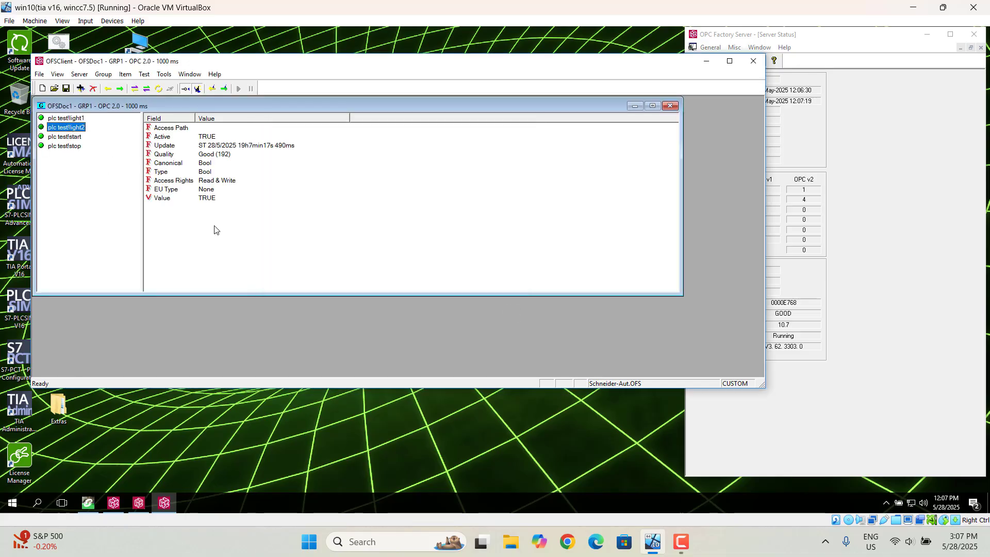
pyautogui.click(66, 119)
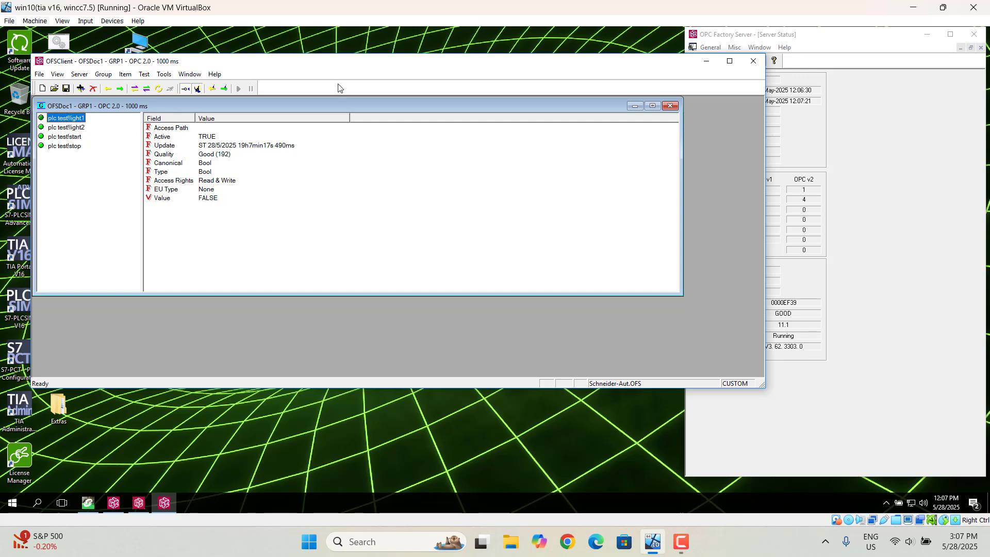
pyautogui.click(706, 61)
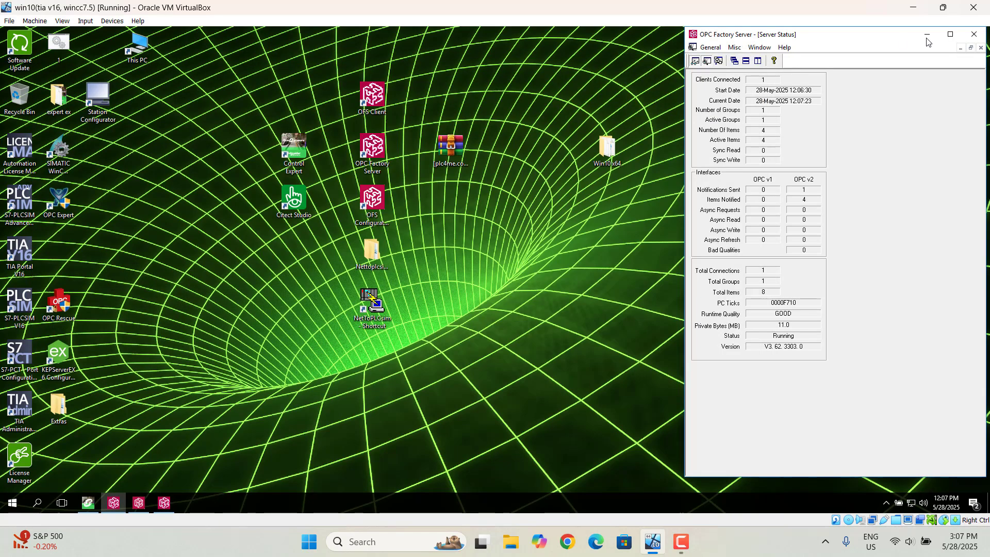
pyautogui.click(927, 34)
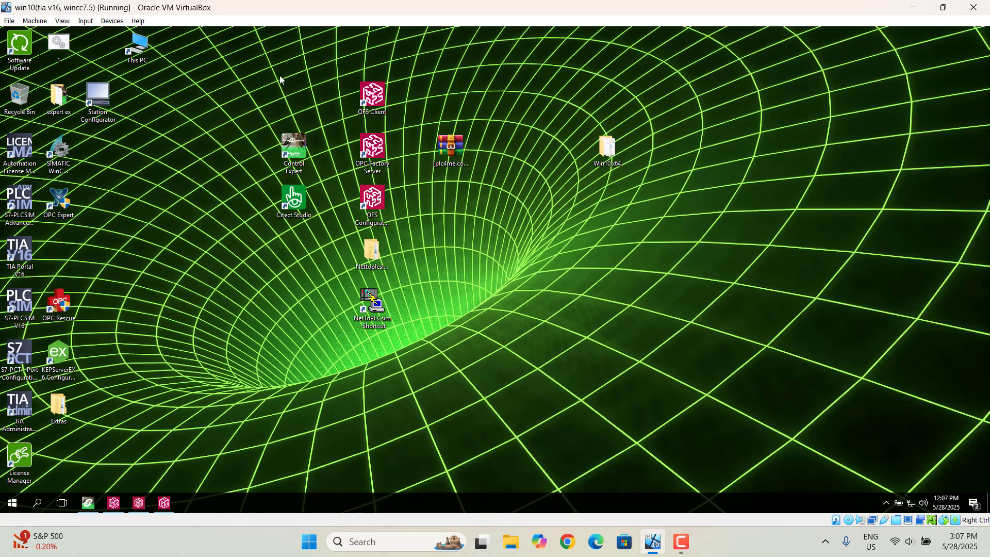
# Step: Start SIMATIC WinCC Explorer and open Tag Management of the test1 project
pyautogui.click(70, 163)
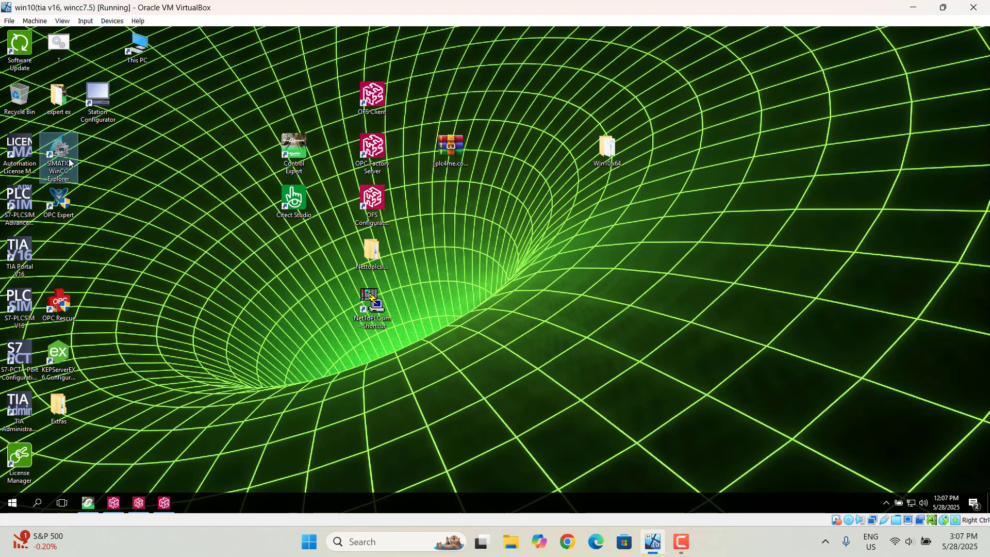
pyautogui.doubleClick(70, 163)
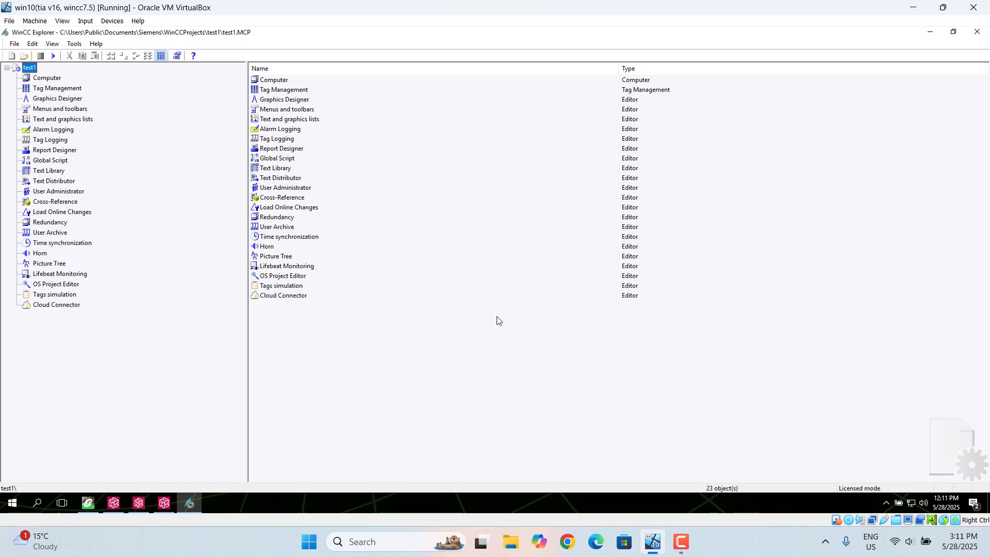
pyautogui.click(67, 92)
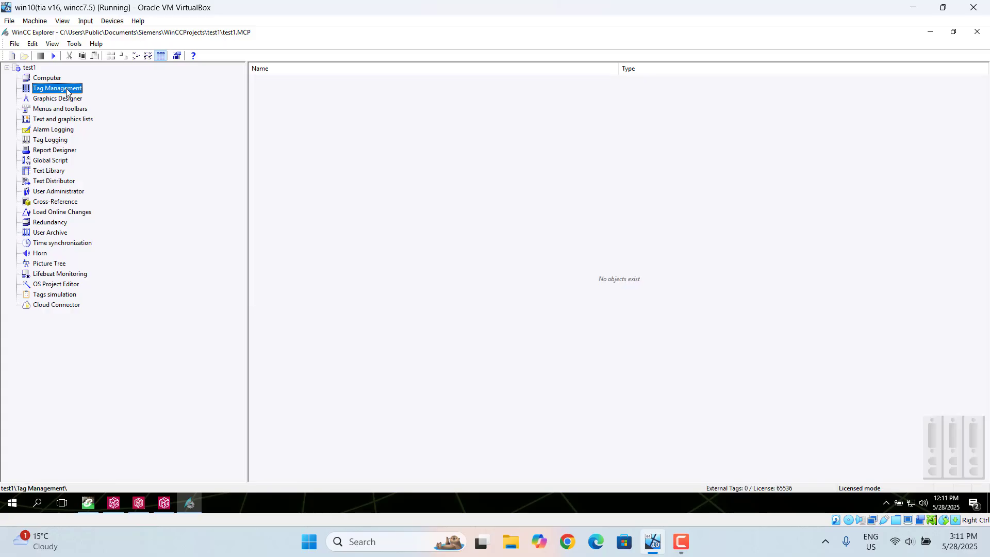
pyautogui.rightClick(67, 91)
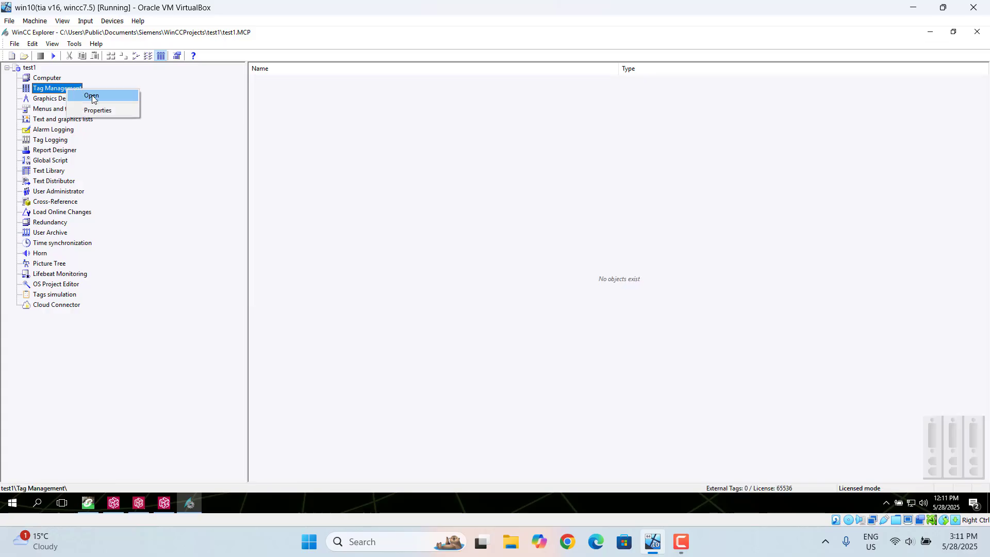
pyautogui.click(92, 98)
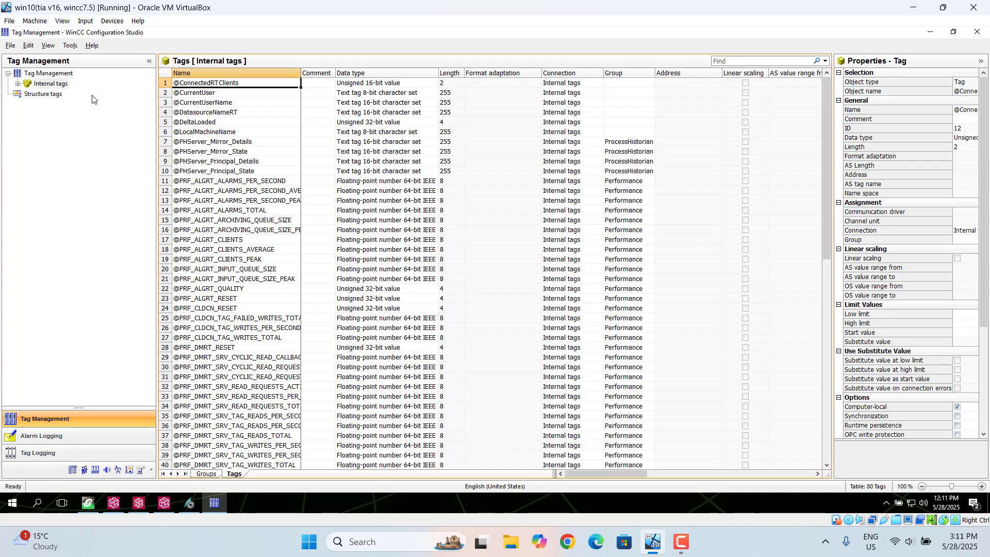
# Step: Add the OPC communication driver to Tag Management
pyautogui.click(49, 73)
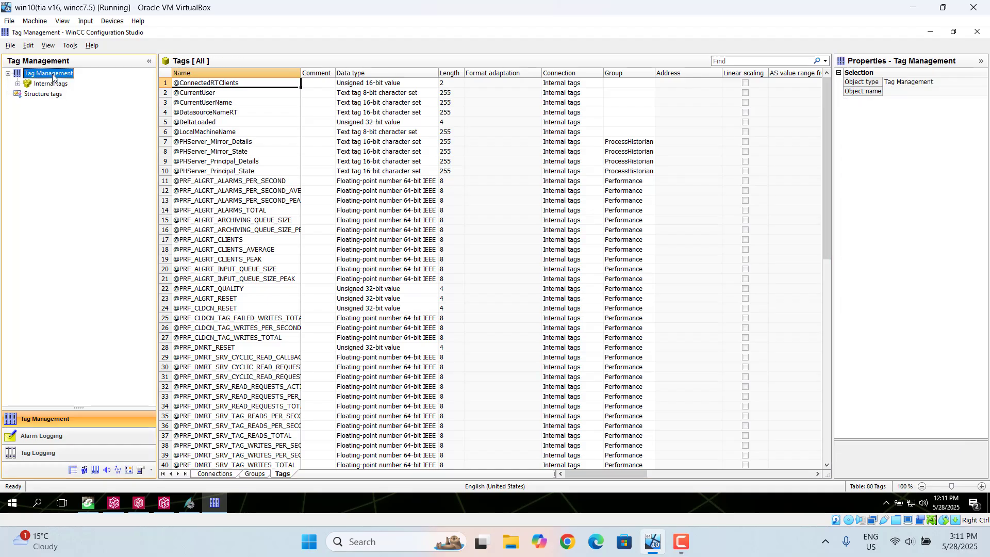
pyautogui.rightClick(54, 78)
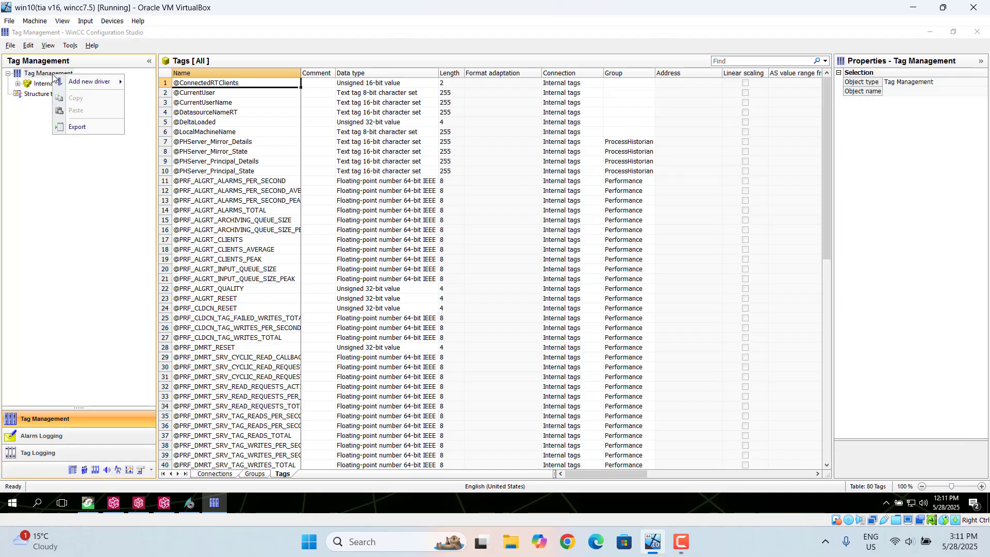
pyautogui.moveTo(85, 82)
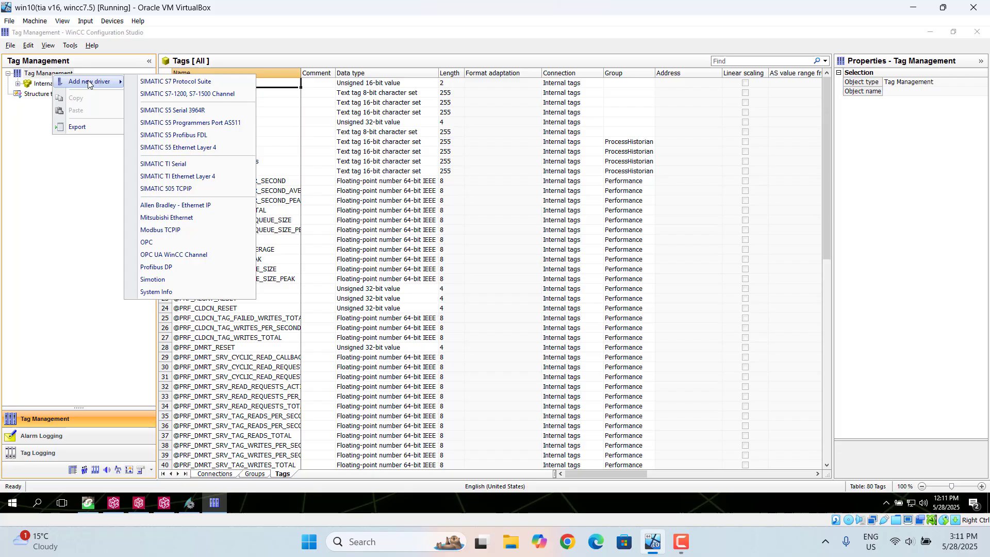
pyautogui.click(165, 243)
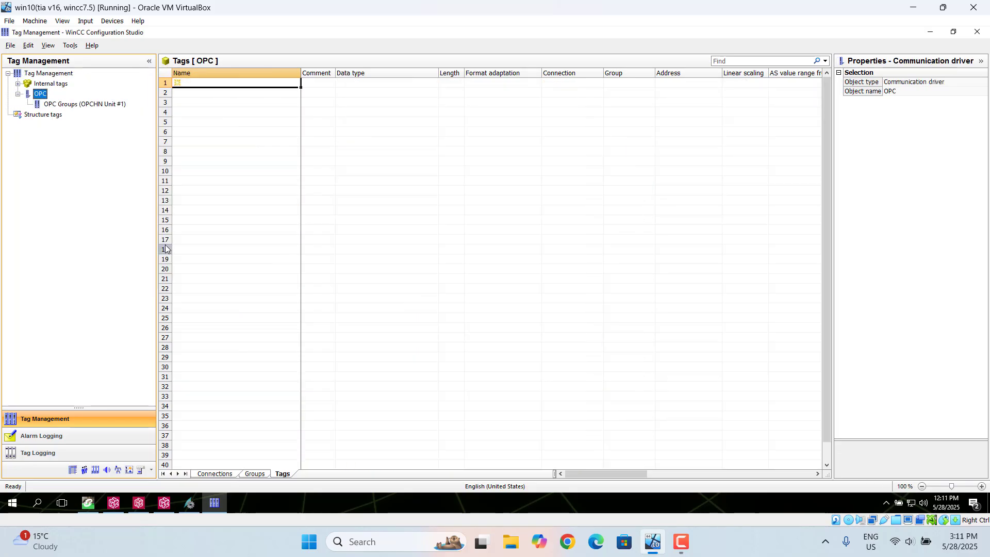
# Step: Open the system parameters of OPC Groups (OPCHN Unit #1) and browse the local Schneider-Aut.OFS.2 server with the default filter criteria
pyautogui.click(76, 107)
pyautogui.rightClick(76, 106)
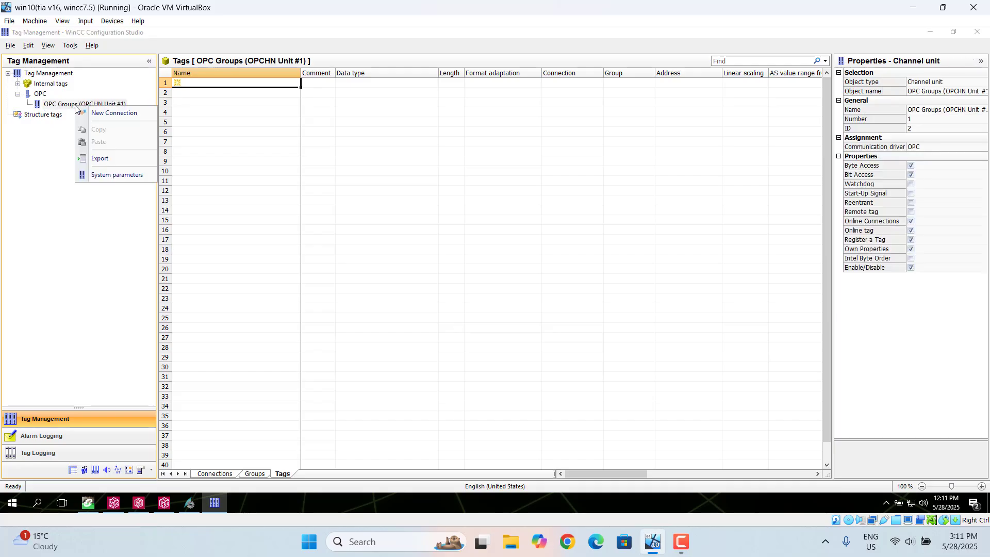
pyautogui.click(111, 176)
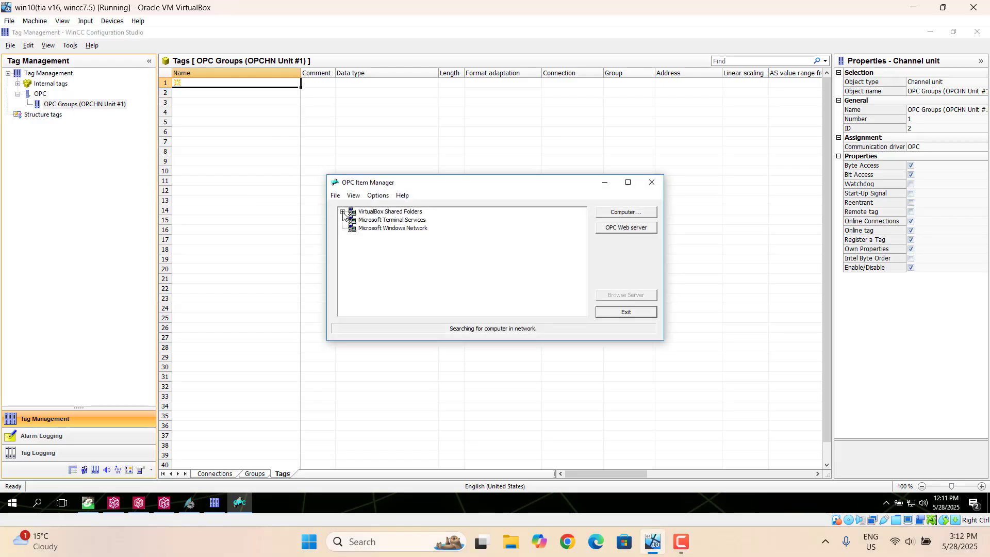
pyautogui.click(343, 212)
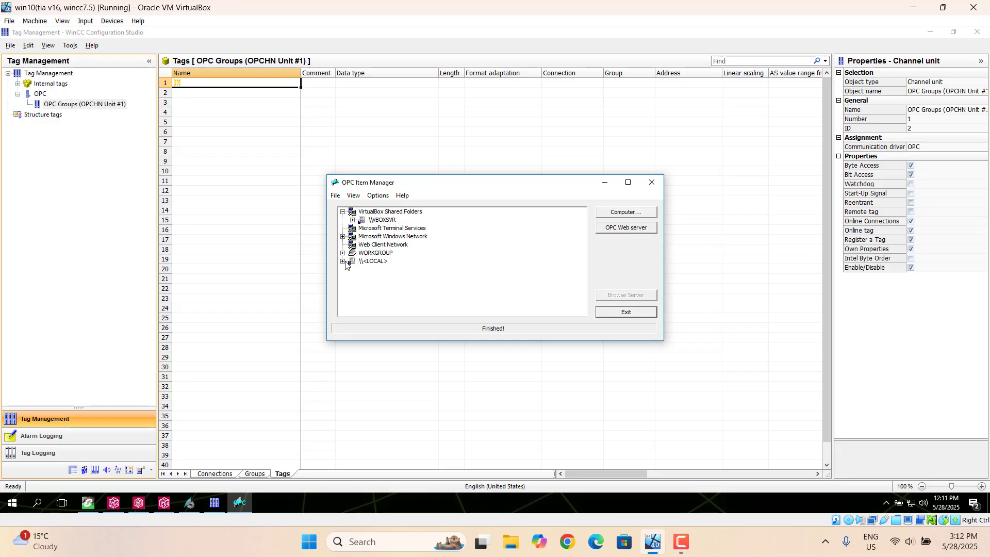
pyautogui.click(343, 261)
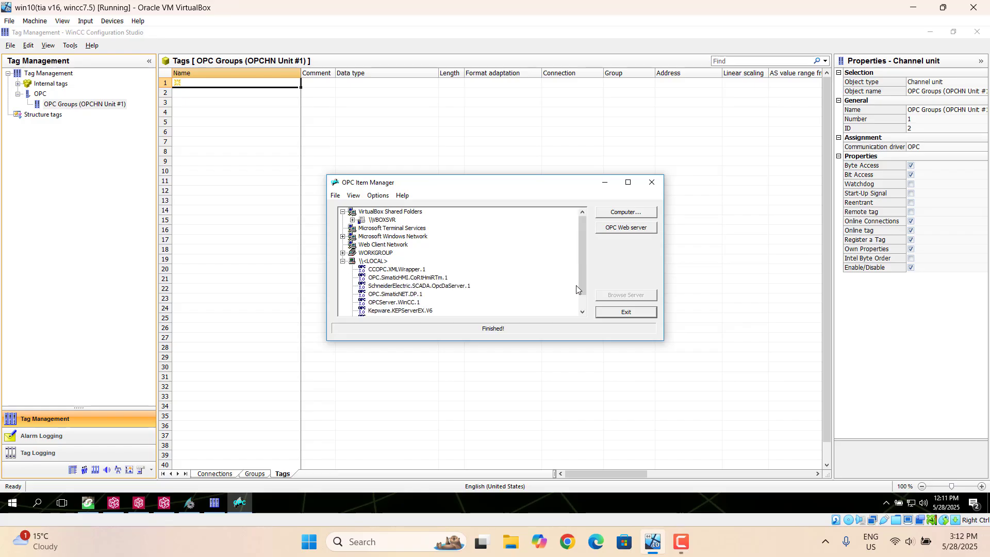
pyautogui.moveTo(586, 305); pyautogui.dragTo(587, 305)
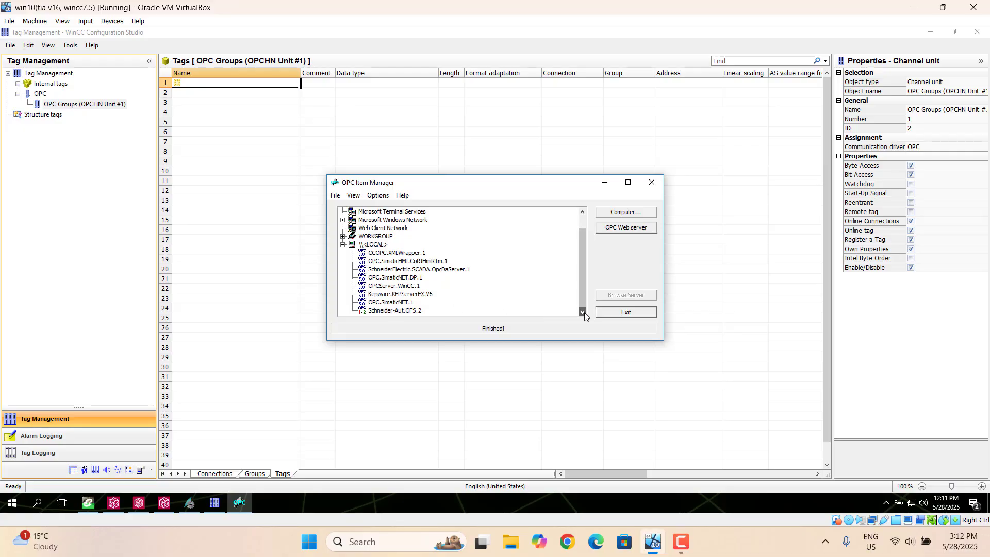
pyautogui.click(383, 311)
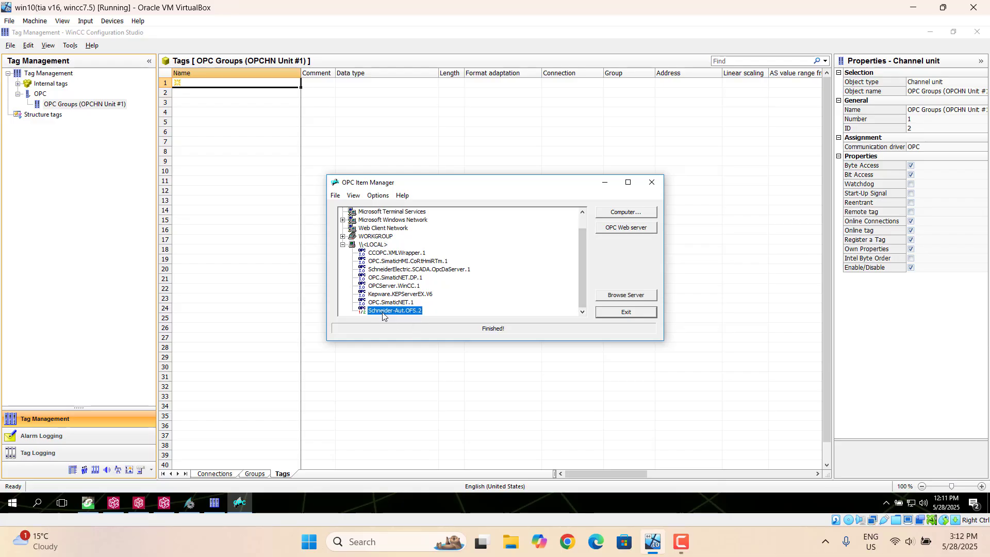
pyautogui.click(629, 298)
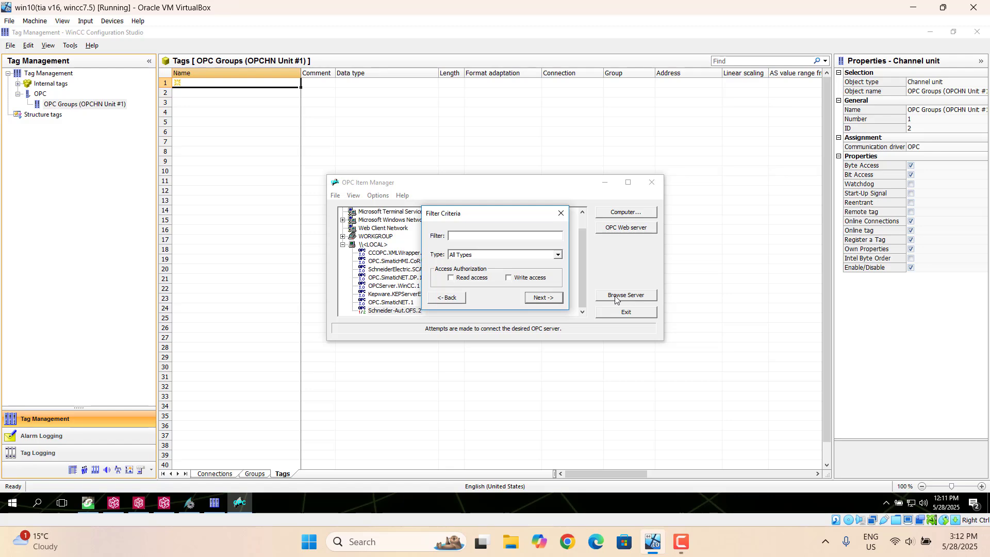
pyautogui.click(541, 299)
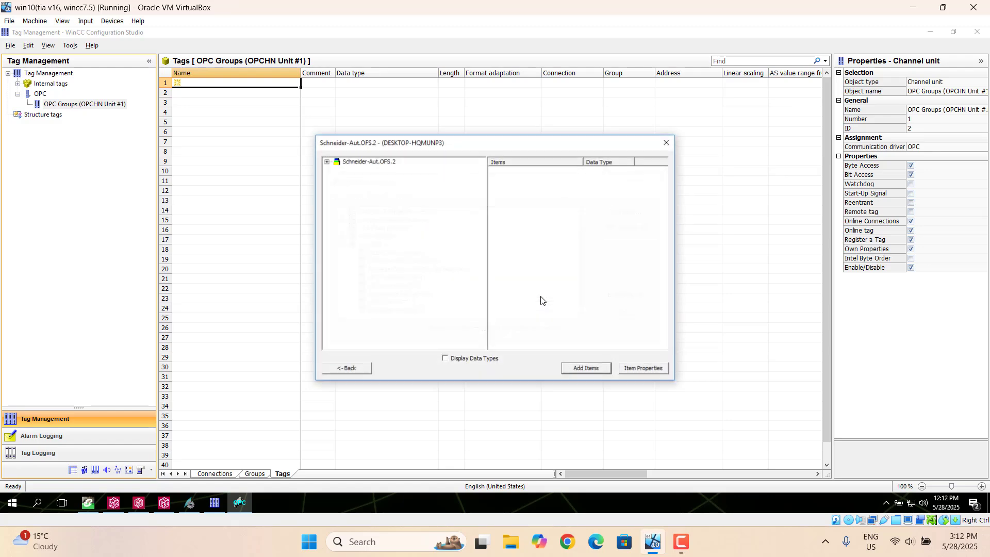
# Step: Select the light1, light2, start and stop items of plc test and add them to the WinCC project
pyautogui.click(327, 162)
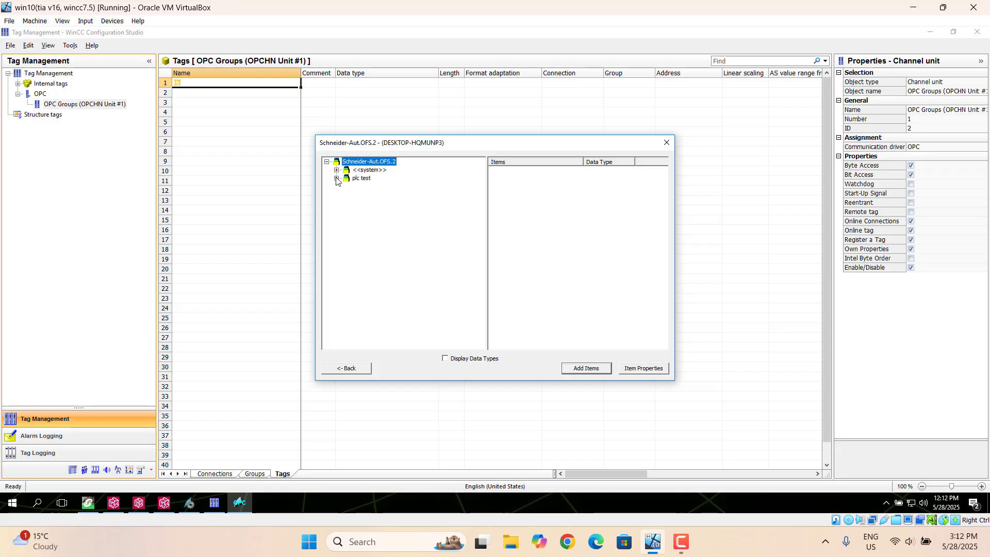
pyautogui.click(336, 178)
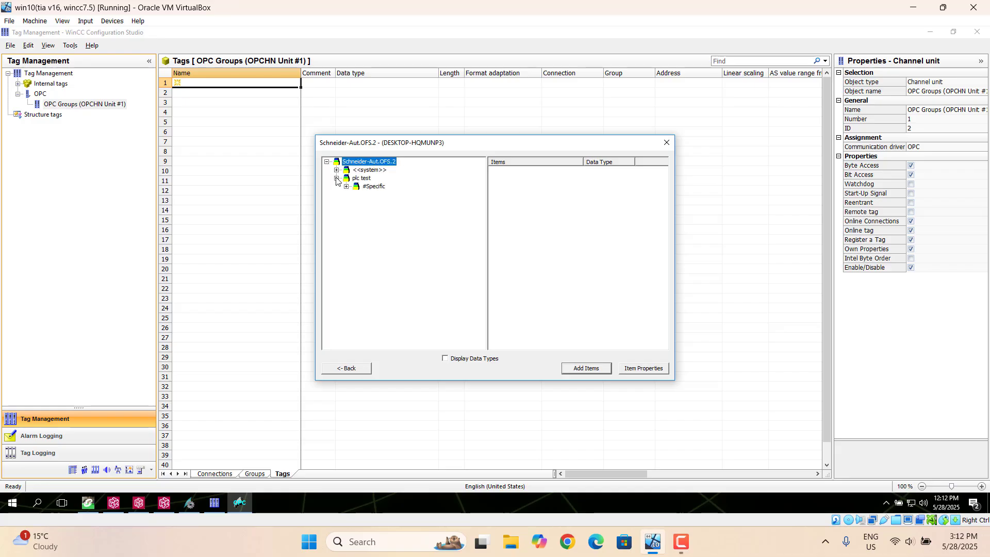
pyautogui.click(363, 179)
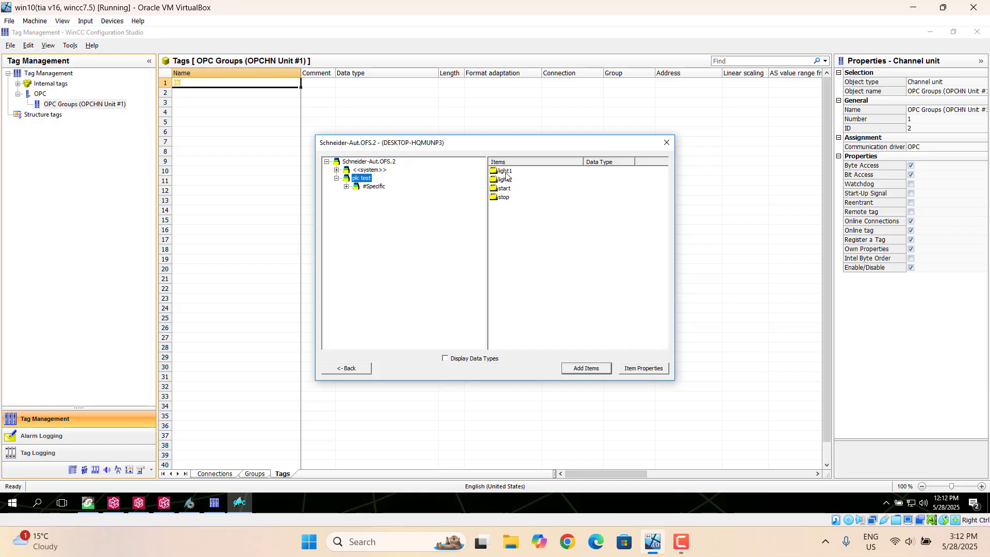
pyautogui.click(506, 173)
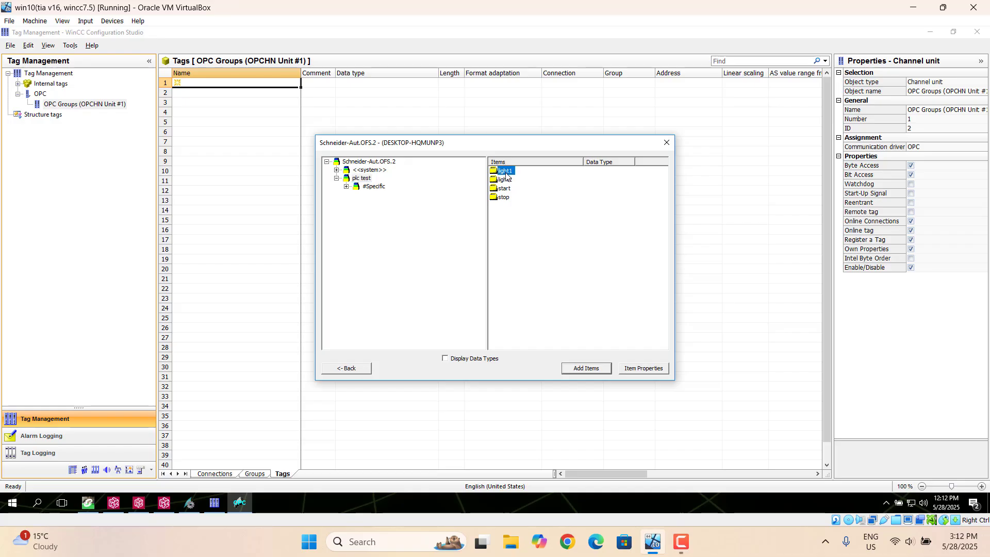
pyautogui.keyDown('shift'); pyautogui.click(500, 200); pyautogui.keyUp('shift')
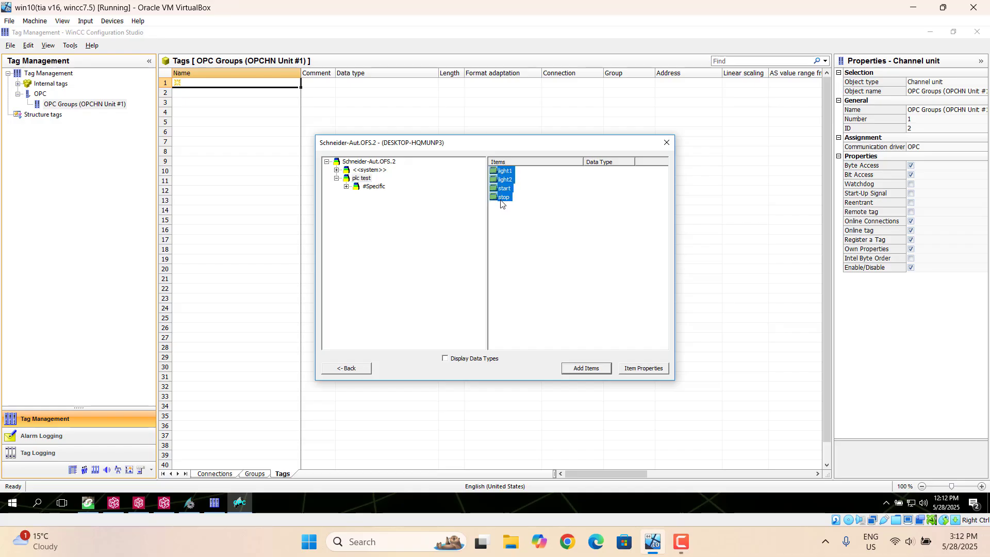
pyautogui.click(583, 368)
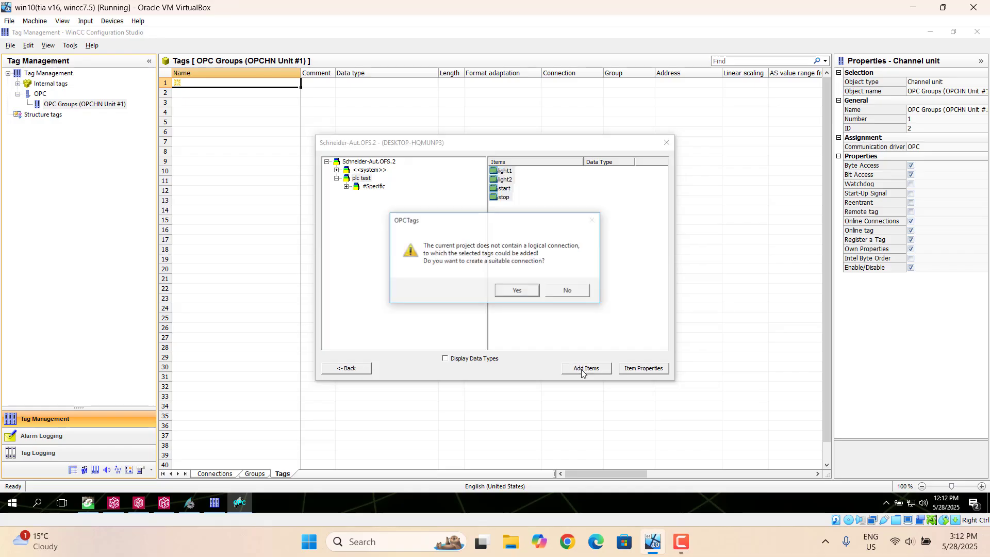
# Step: Create the Schneider-Aut_OFS_2 connection and add the selected tags to it without prefix or suffix, closing OPC Item Manager when finished
pyautogui.click(512, 291)
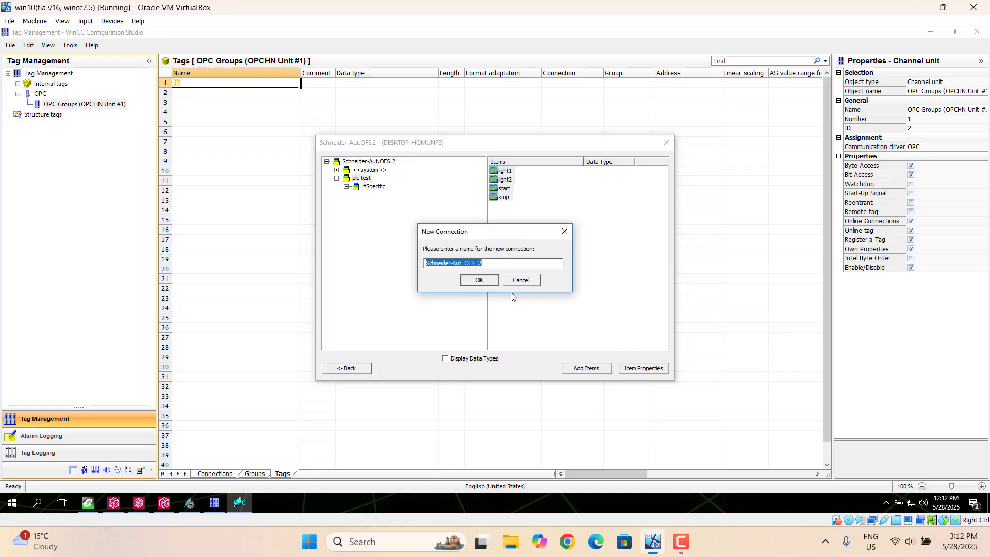
pyautogui.click(477, 281)
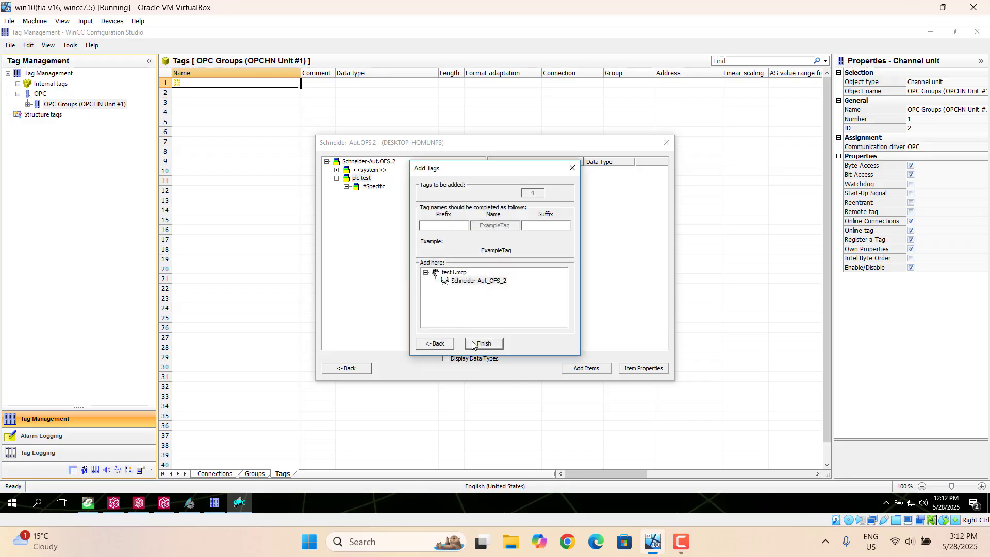
pyautogui.click(479, 344)
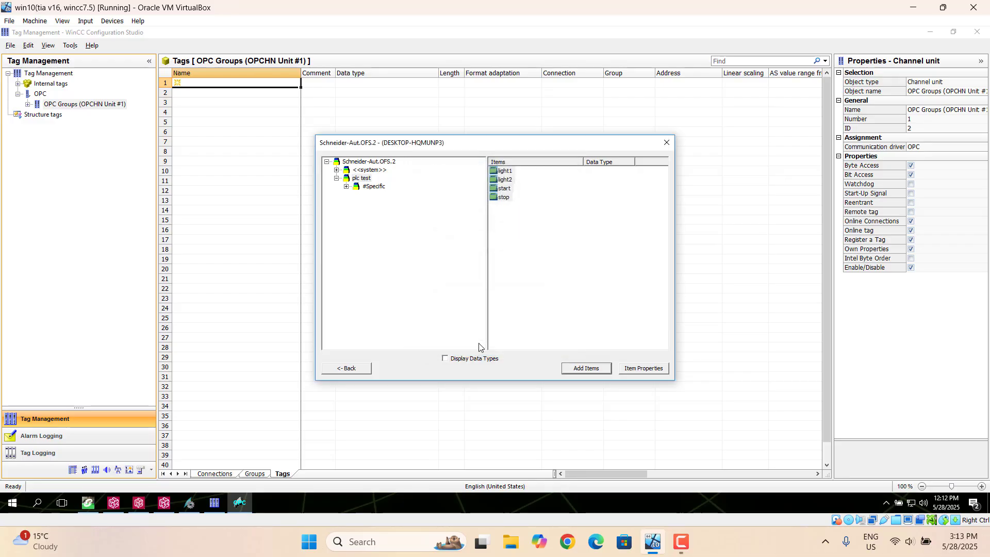
pyautogui.click(667, 143)
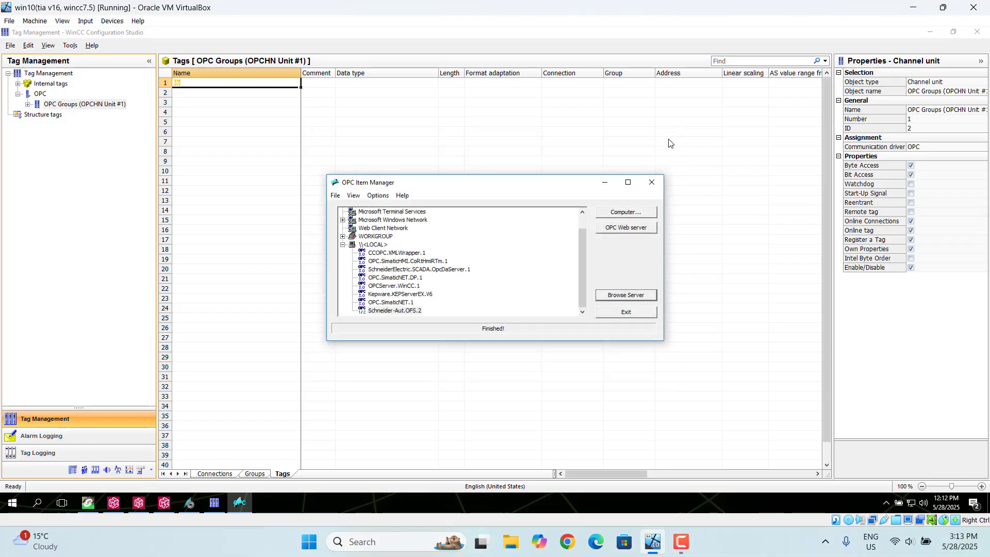
pyautogui.click(652, 184)
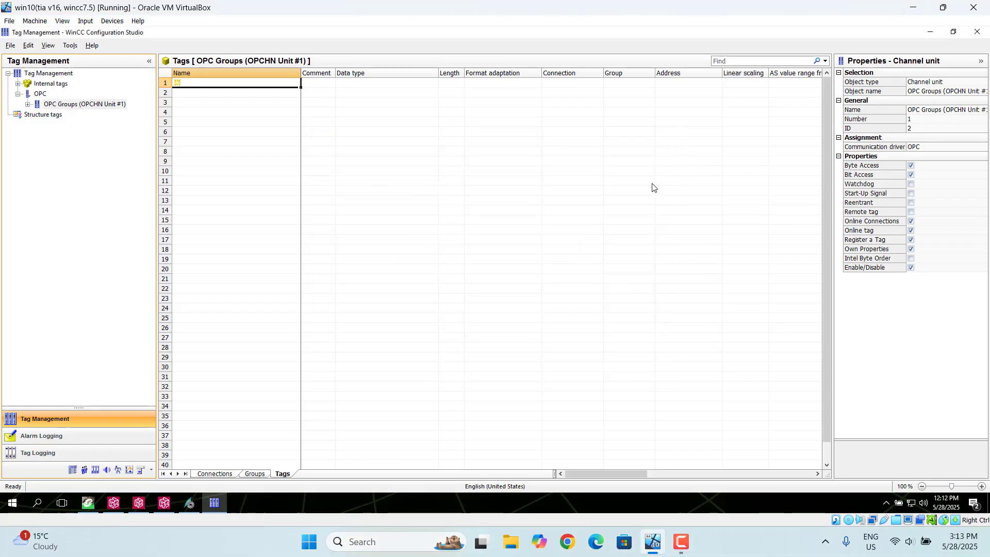
# Step: Review the tags under the Schneider-Aut_OFS_2 connection and return to WinCC Explorer
pyautogui.click(27, 105)
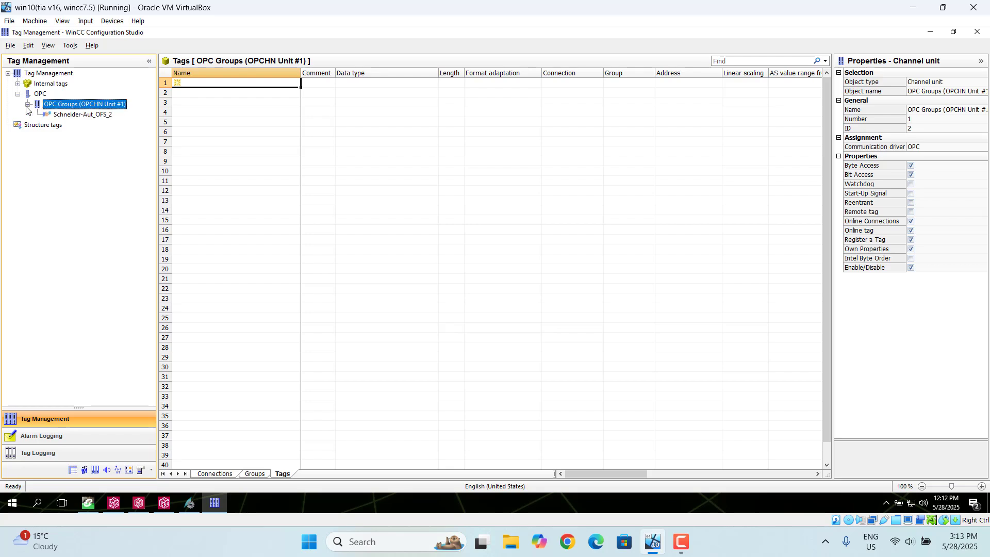
pyautogui.click(85, 115)
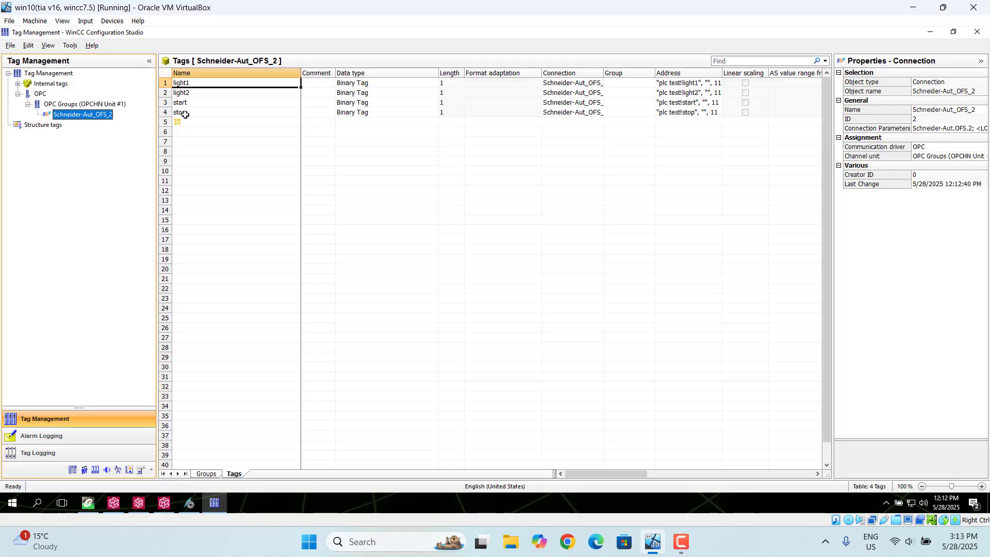
pyautogui.click(931, 33)
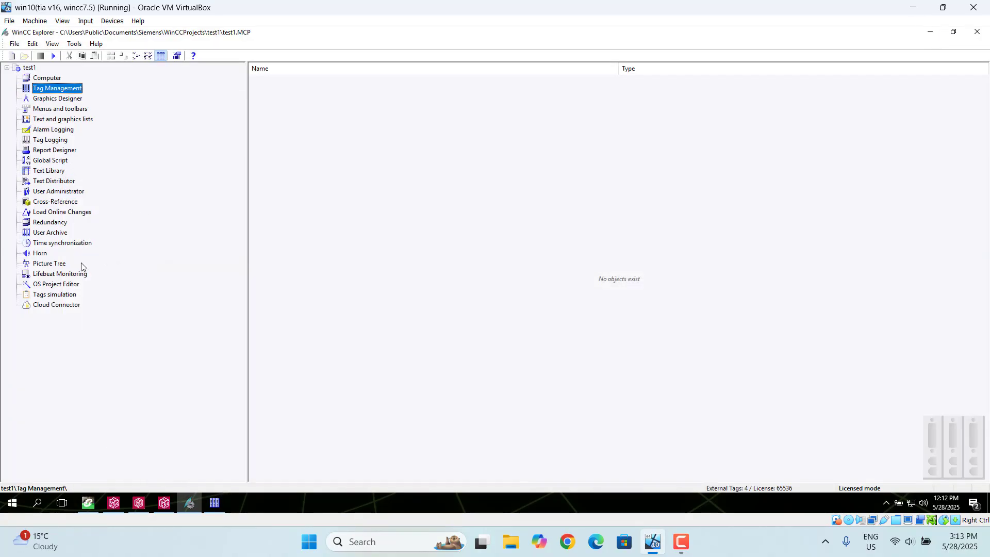
# Step: Open Graphics Designer and add a button about 150 × 70 at about X 110, Y 140, captioned start
pyautogui.doubleClick(56, 99)
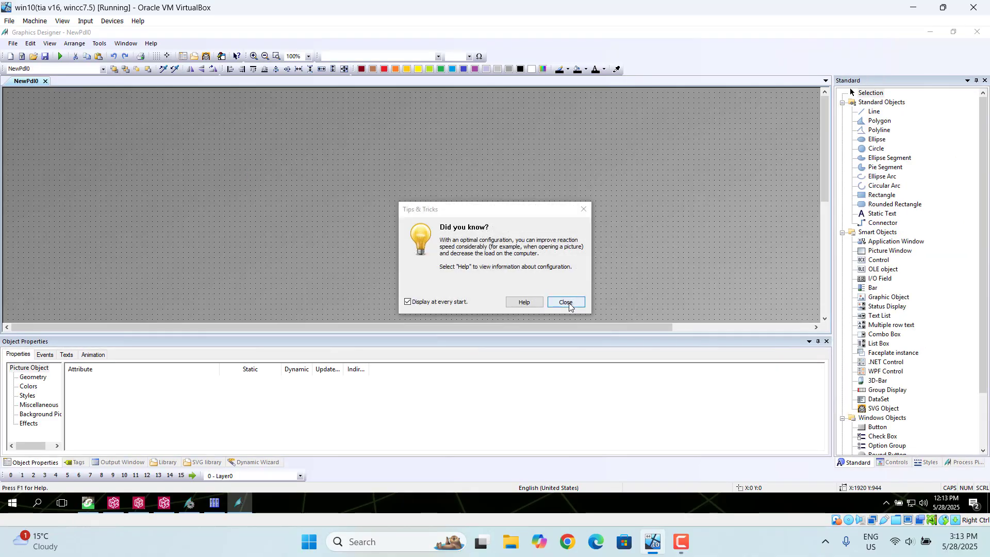
pyautogui.click(569, 303)
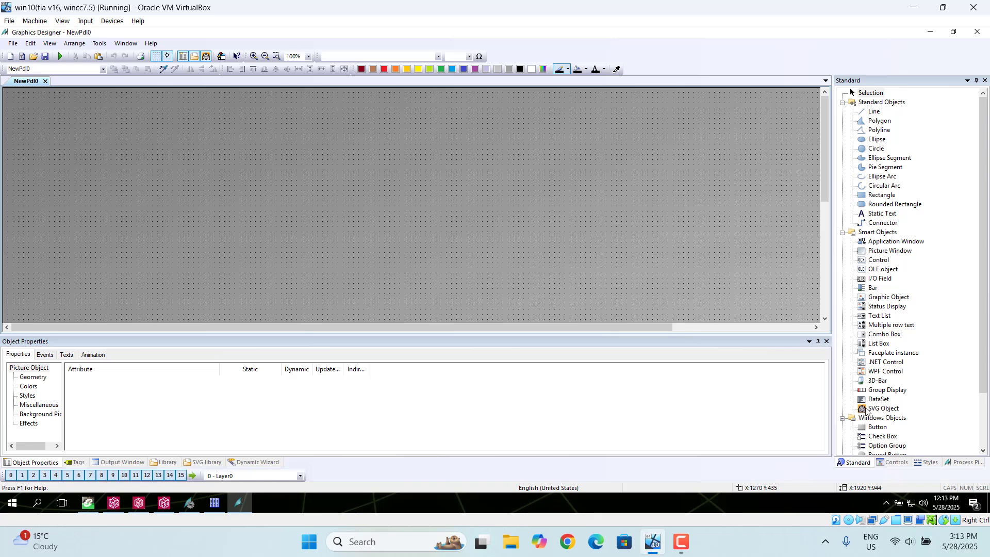
pyautogui.moveTo(983, 352); pyautogui.dragTo(986, 383)
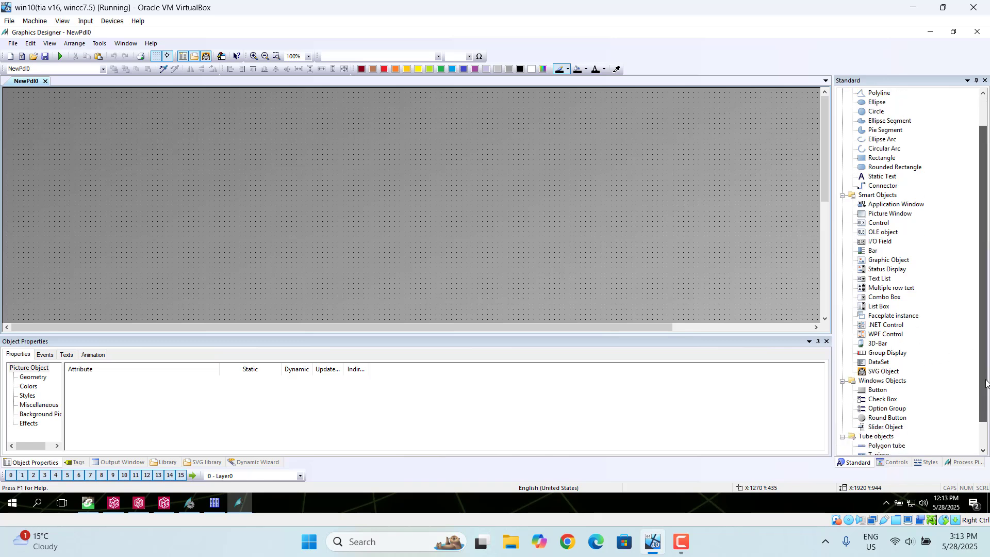
pyautogui.click(878, 390)
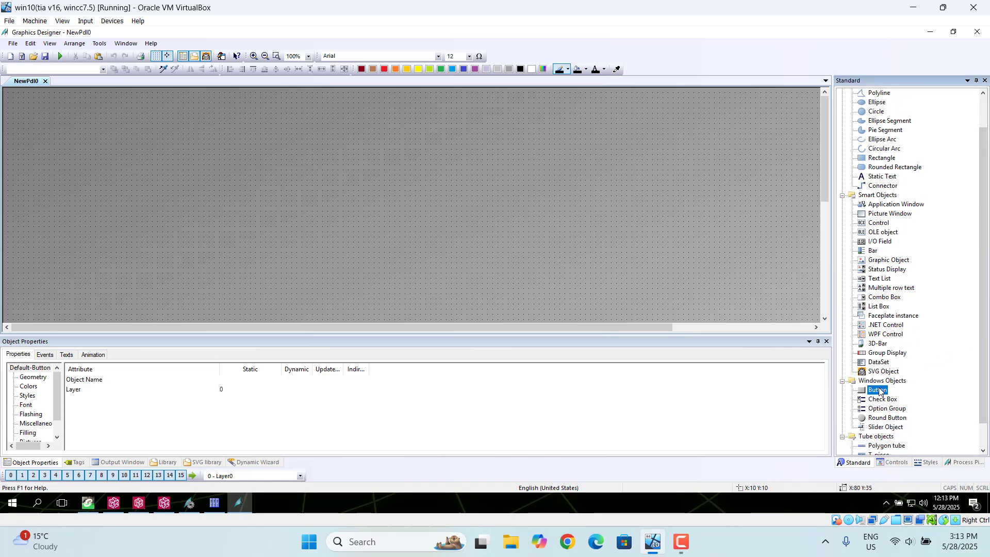
pyautogui.moveTo(58, 160); pyautogui.dragTo(139, 199)
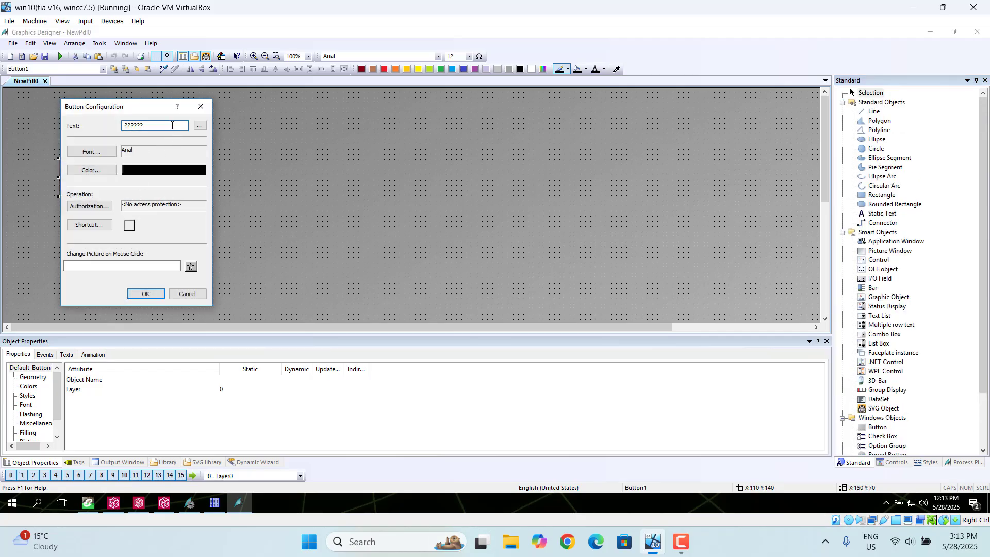
pyautogui.press('BackSpace')
pyautogui.press('BackSpace')
pyautogui.press('BackSpace')
pyautogui.press('BackSpace')
pyautogui.press('BackSpace')
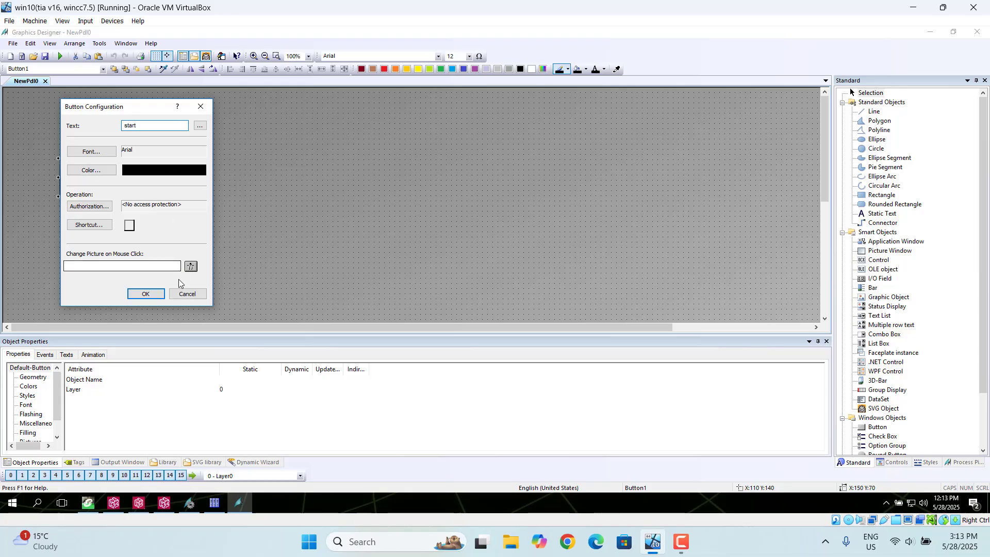
pyautogui.click(144, 294)
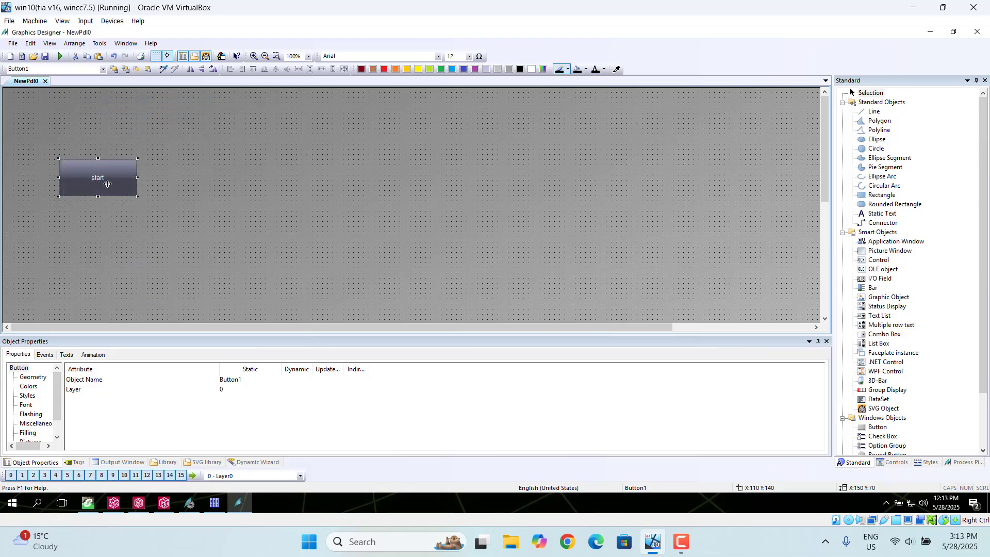
# Step: Check the start button's configuration and its font selection
pyautogui.rightClick(106, 179)
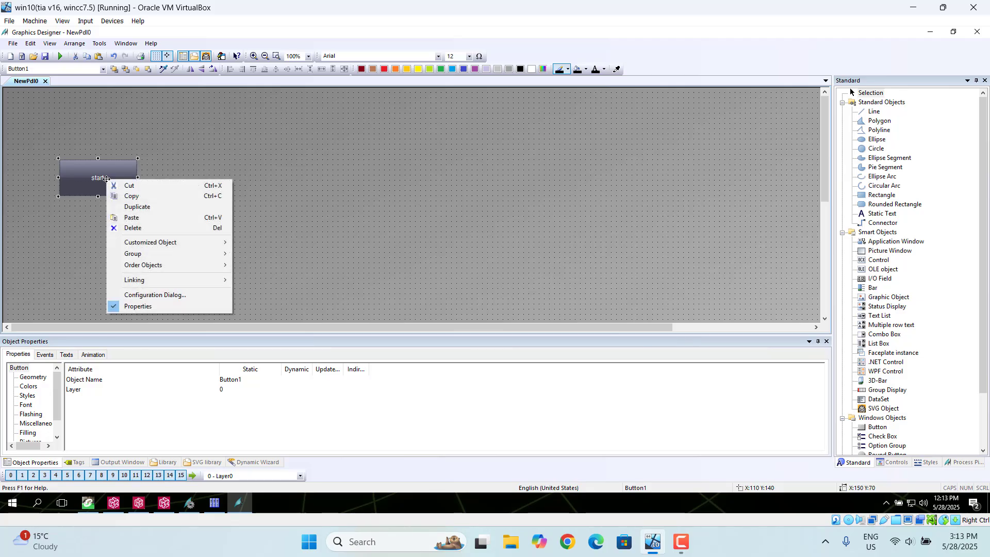
pyautogui.doubleClick(98, 178)
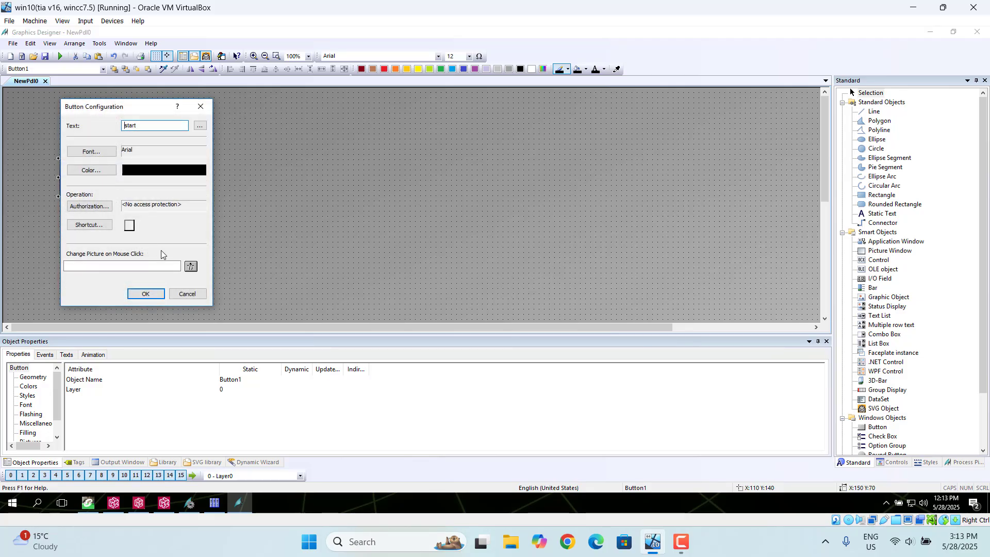
pyautogui.click(97, 155)
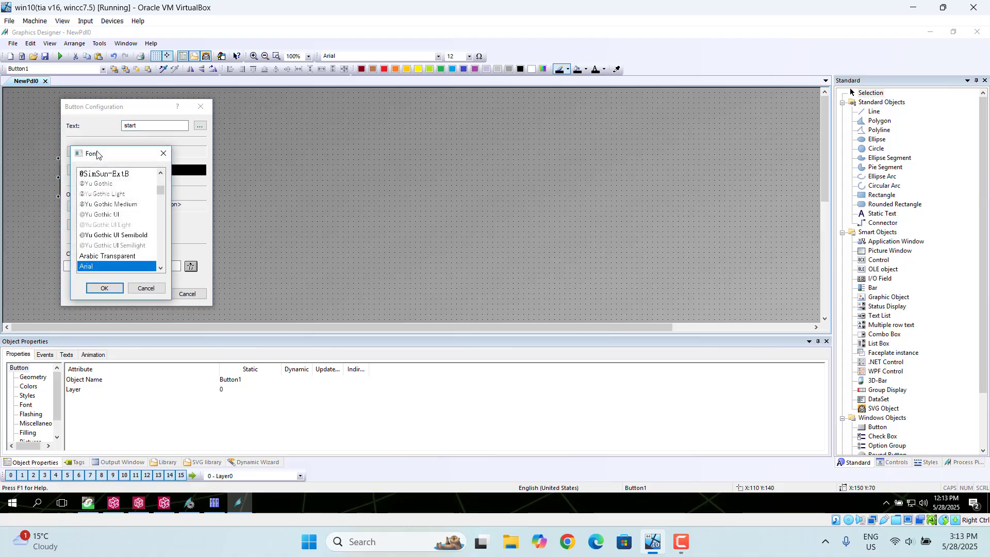
pyautogui.click(106, 288)
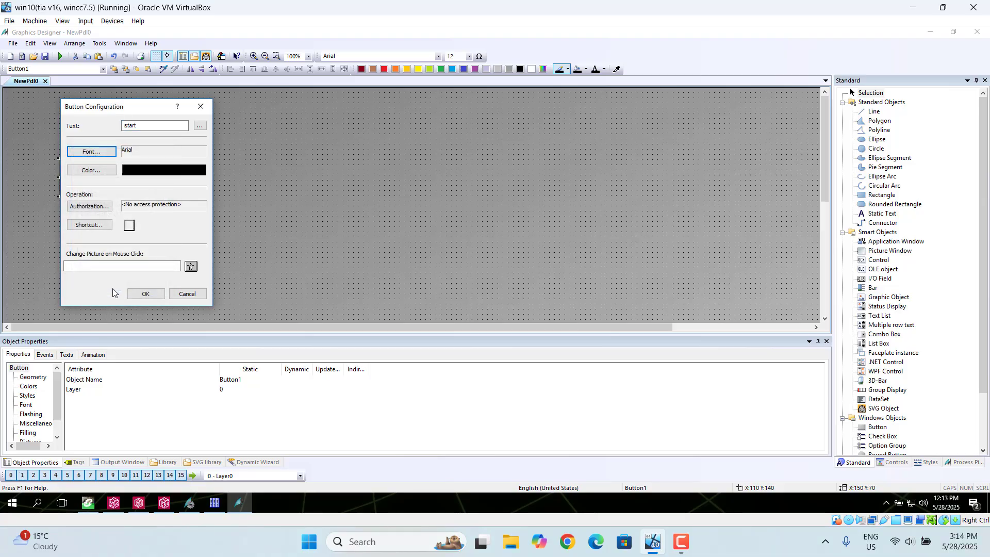
pyautogui.click(146, 294)
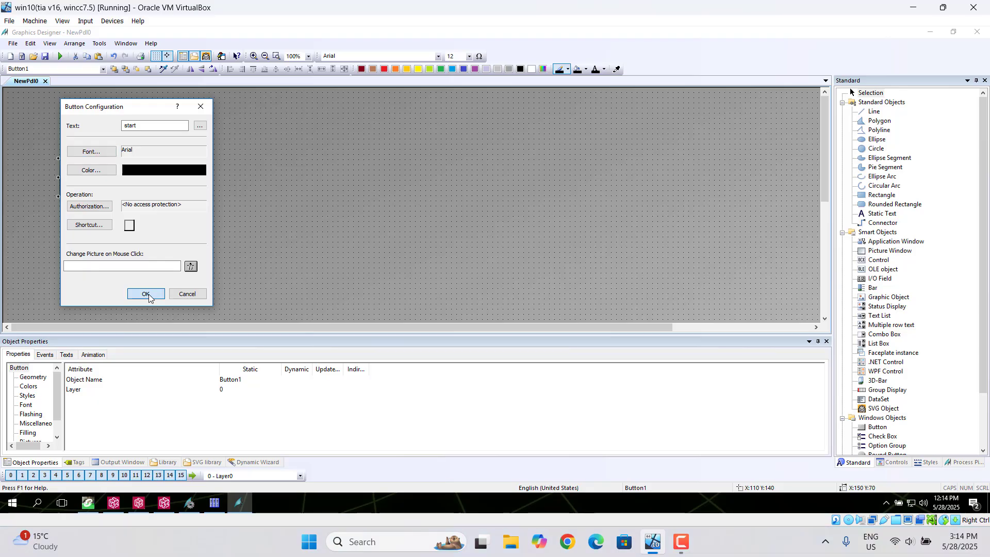
# Step: Duplicate the start button, place the copy below it at about X 110, Y 270, and caption it stop
pyautogui.rightClick(106, 184)
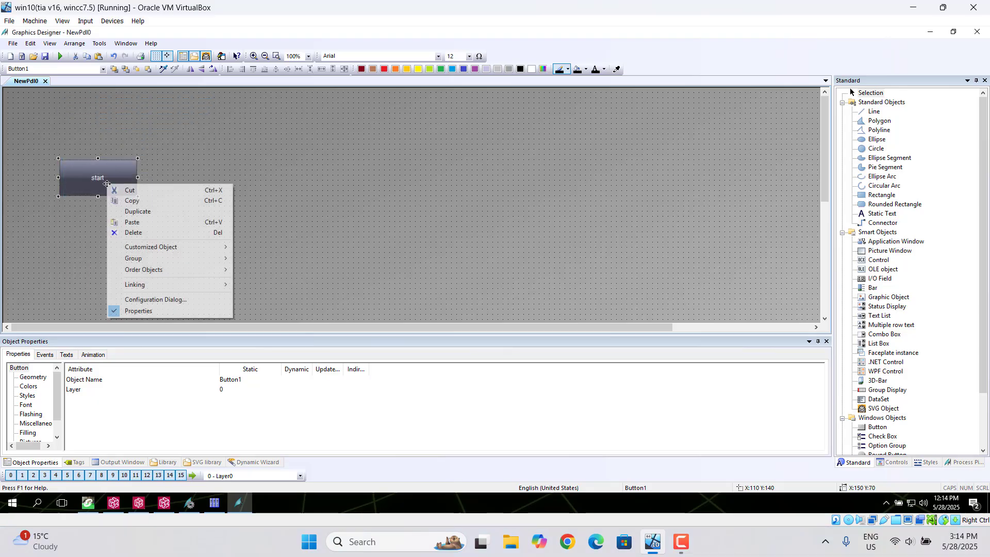
pyautogui.click(137, 212)
pyautogui.moveTo(113, 246); pyautogui.dragTo(111, 248)
pyautogui.doubleClick(107, 248)
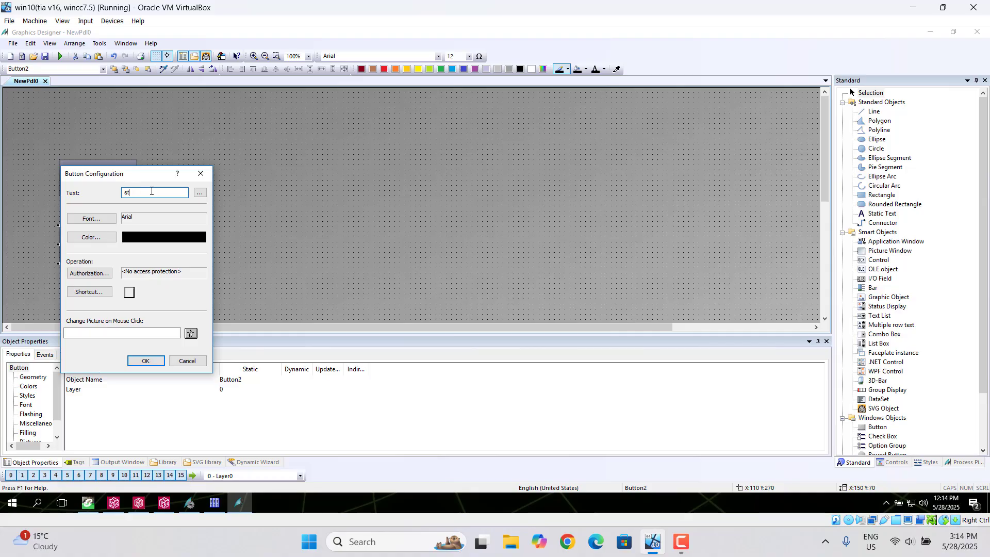
pyautogui.click(147, 363)
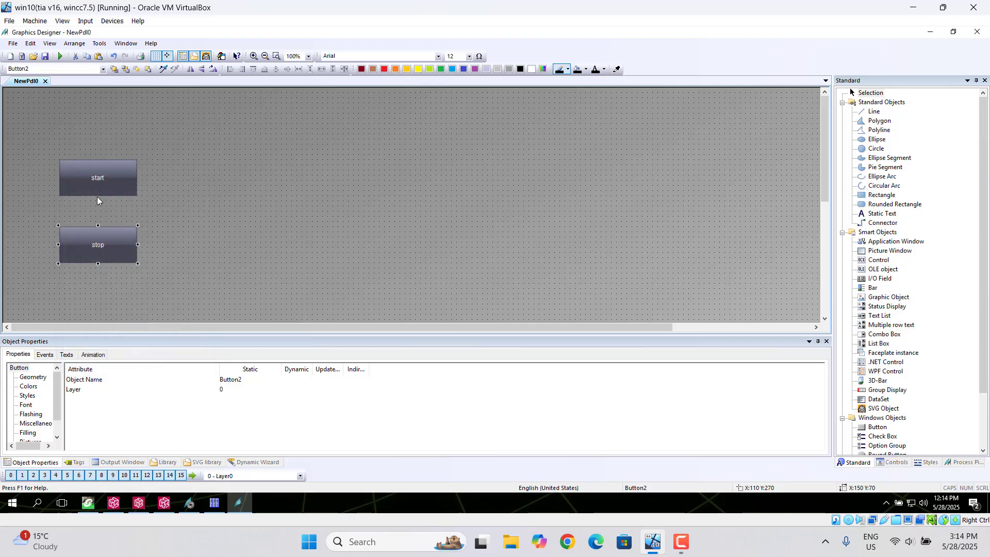
pyautogui.doubleClick(103, 179)
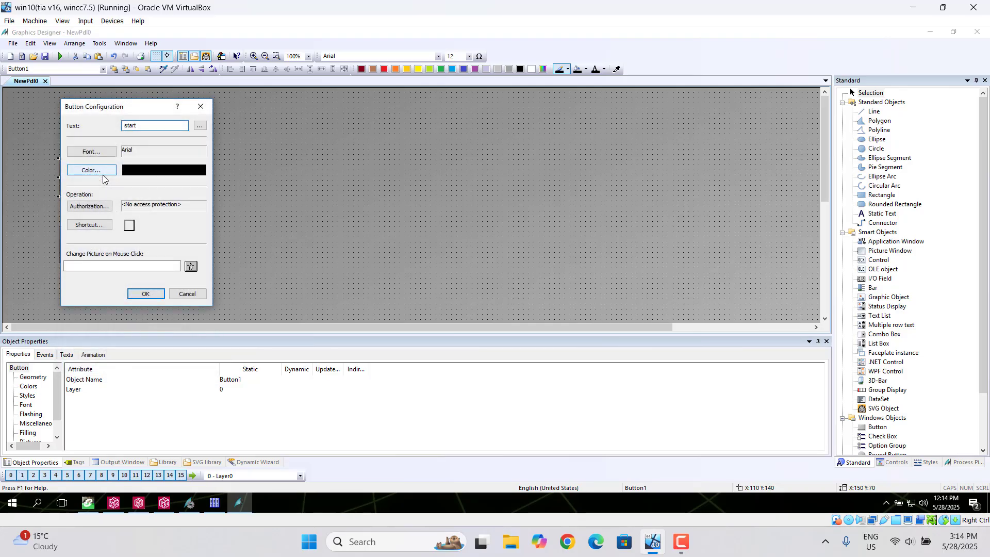
pyautogui.click(201, 106)
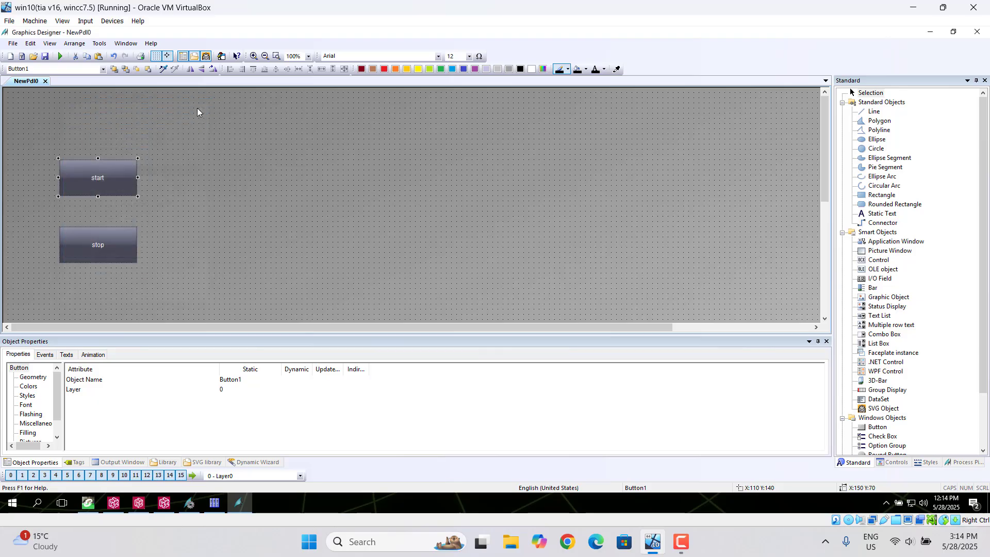
pyautogui.rightClick(93, 180)
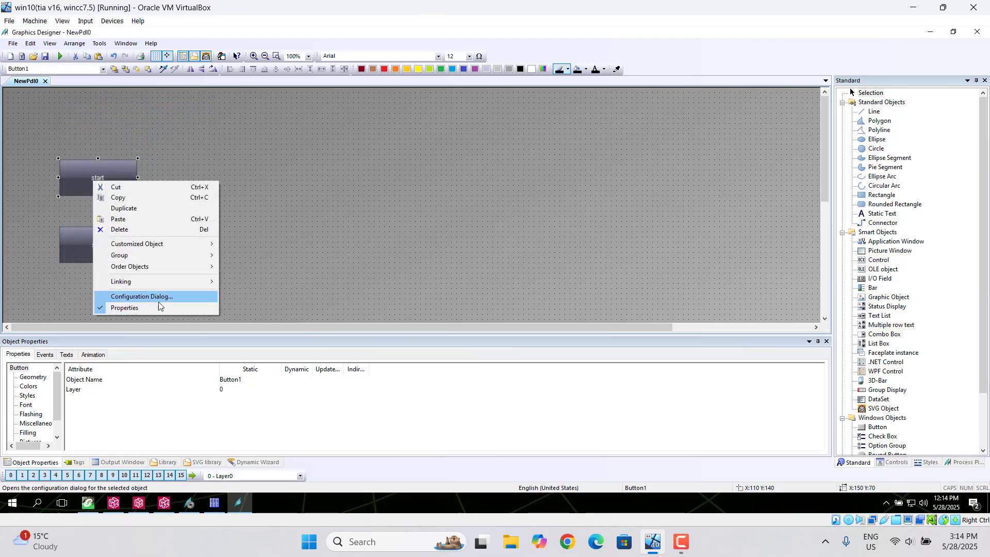
pyautogui.click(278, 294)
# Step: Give the start button's Release Left mouse event a direct connection from constant 1 to the start tag
pyautogui.click(92, 178)
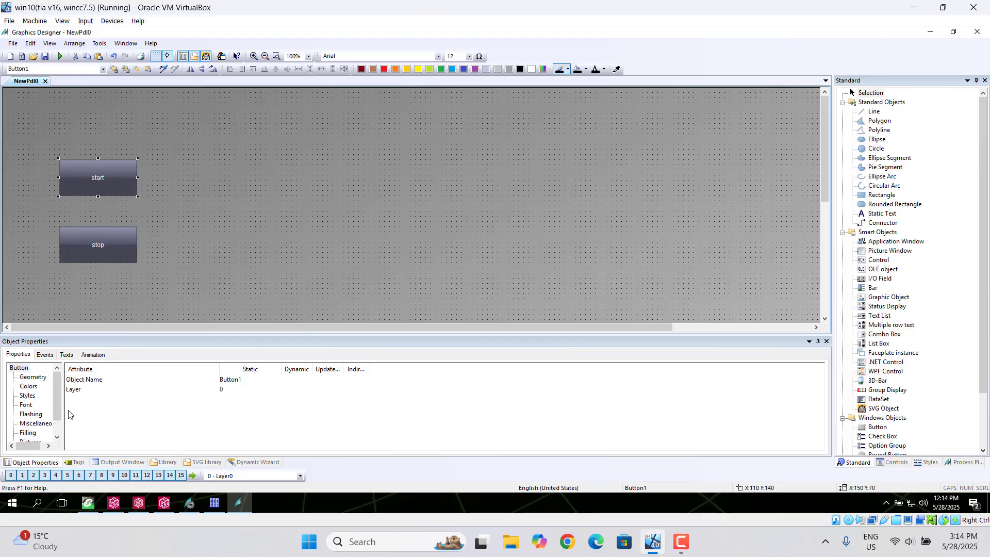
pyautogui.click(44, 356)
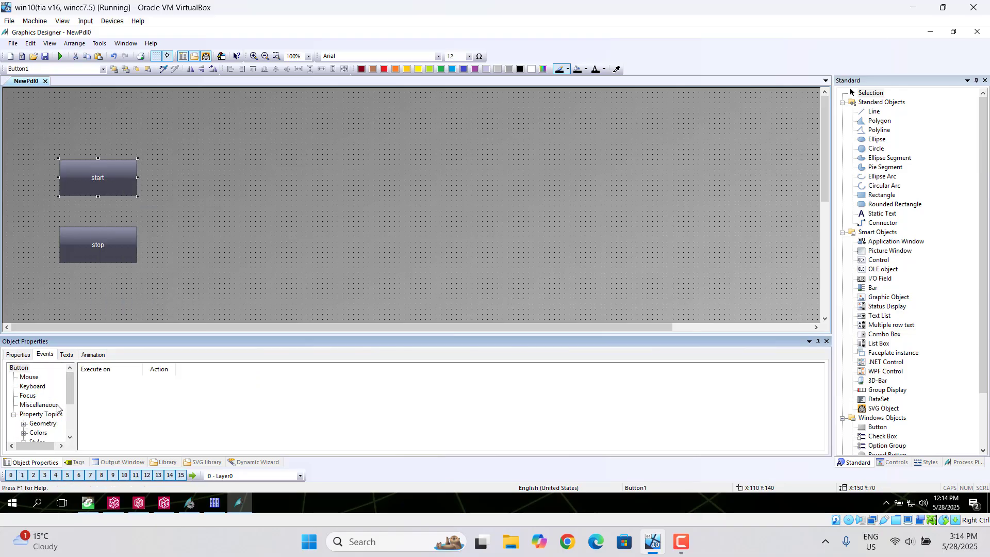
pyautogui.click(35, 377)
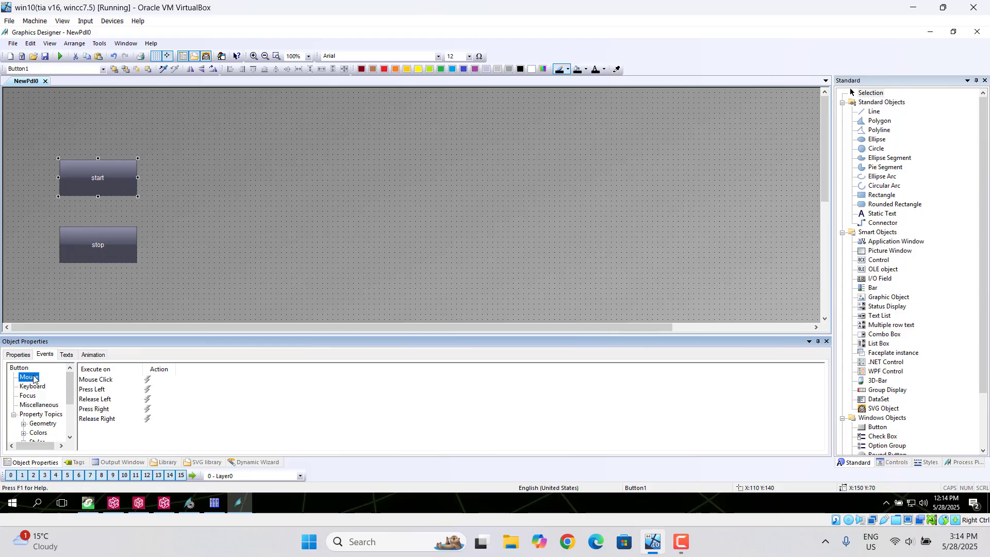
pyautogui.doubleClick(146, 400)
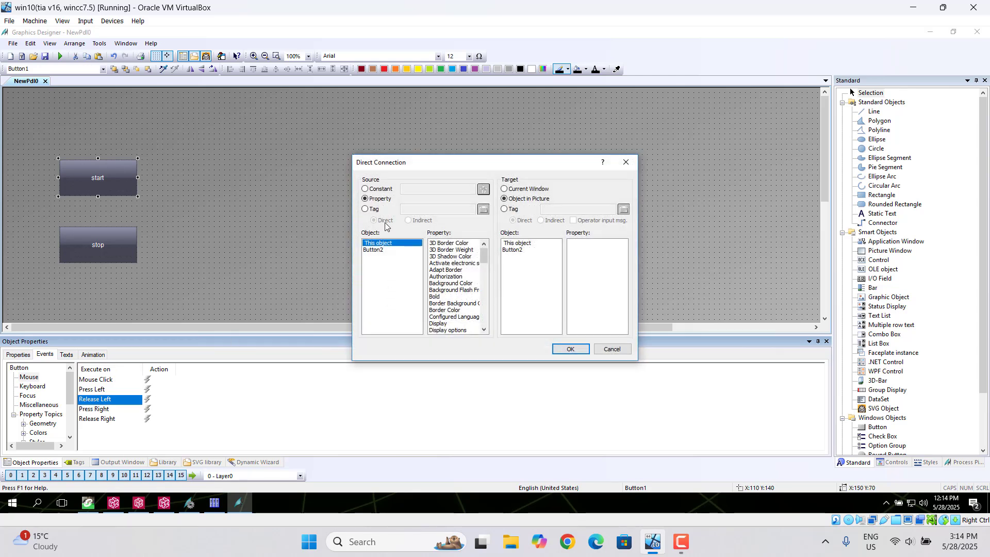
pyautogui.click(365, 189)
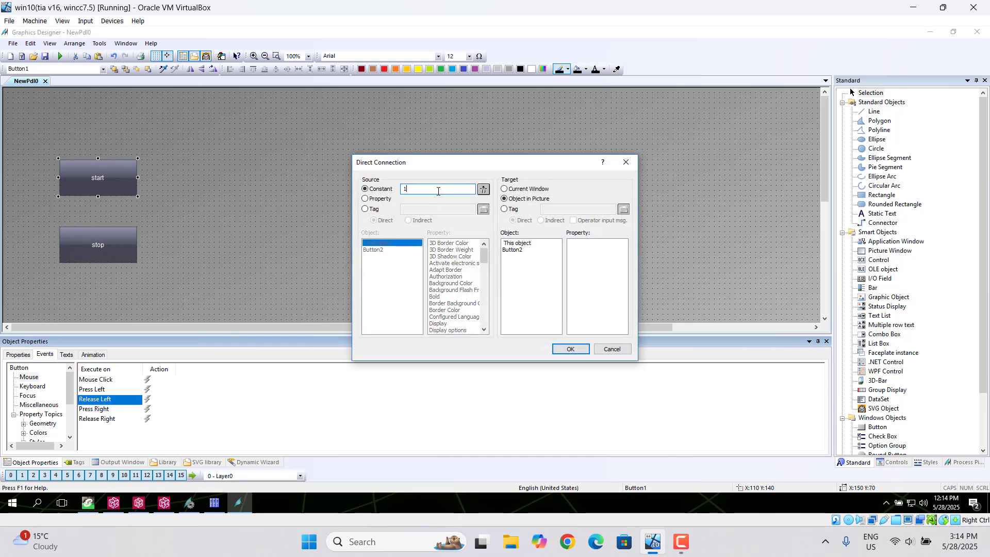
pyautogui.click(505, 209)
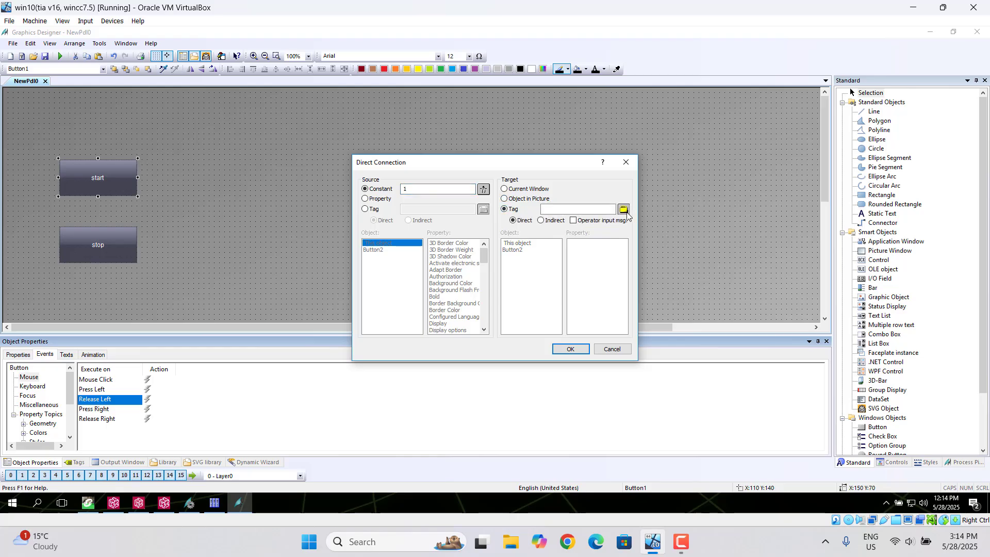
pyautogui.click(624, 210)
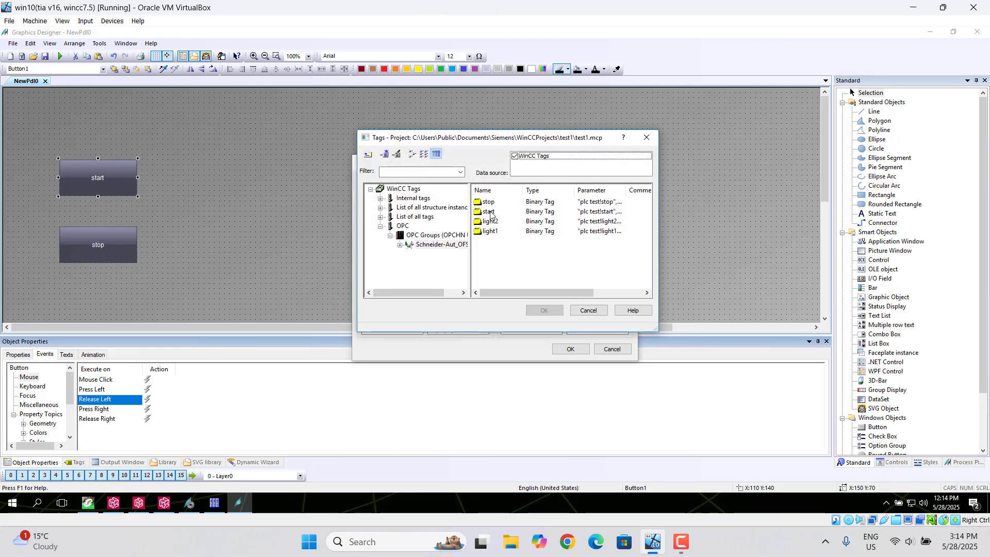
pyautogui.click(490, 211)
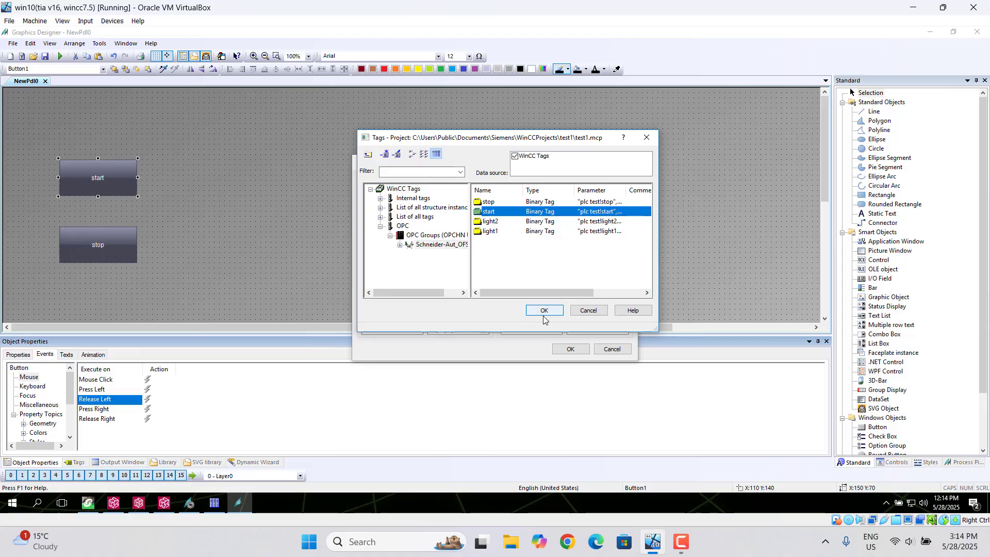
pyautogui.click(544, 311)
pyautogui.click(570, 349)
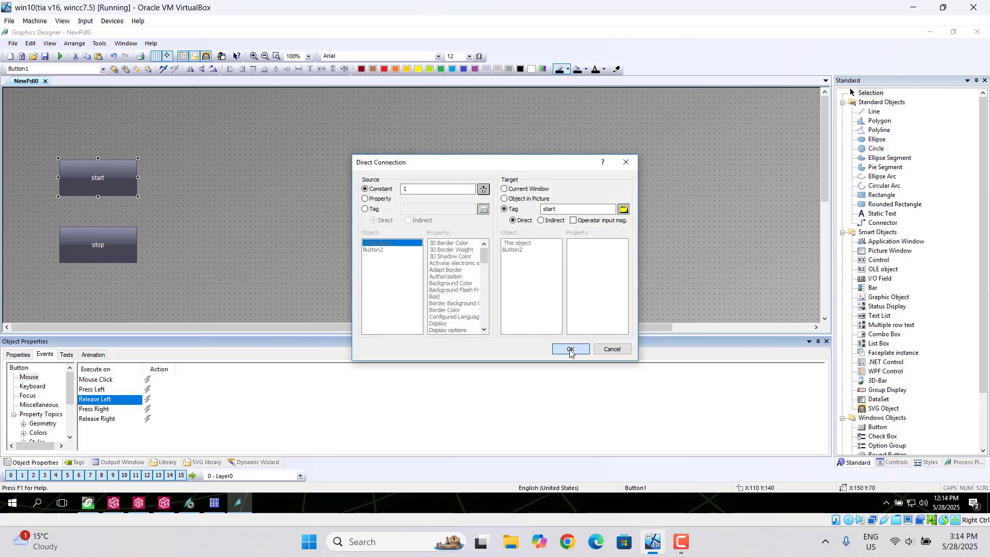
pyautogui.doubleClick(147, 410)
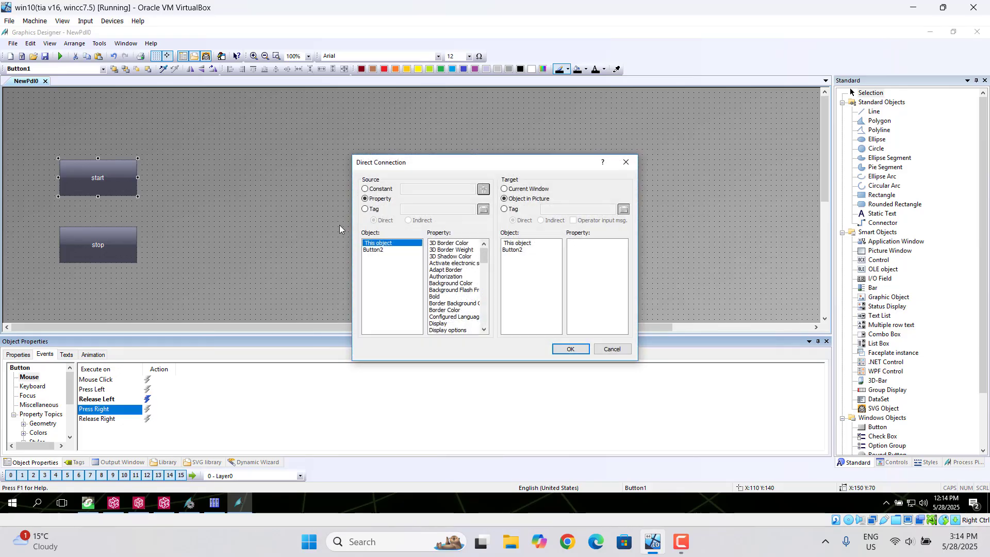
pyautogui.click(366, 189)
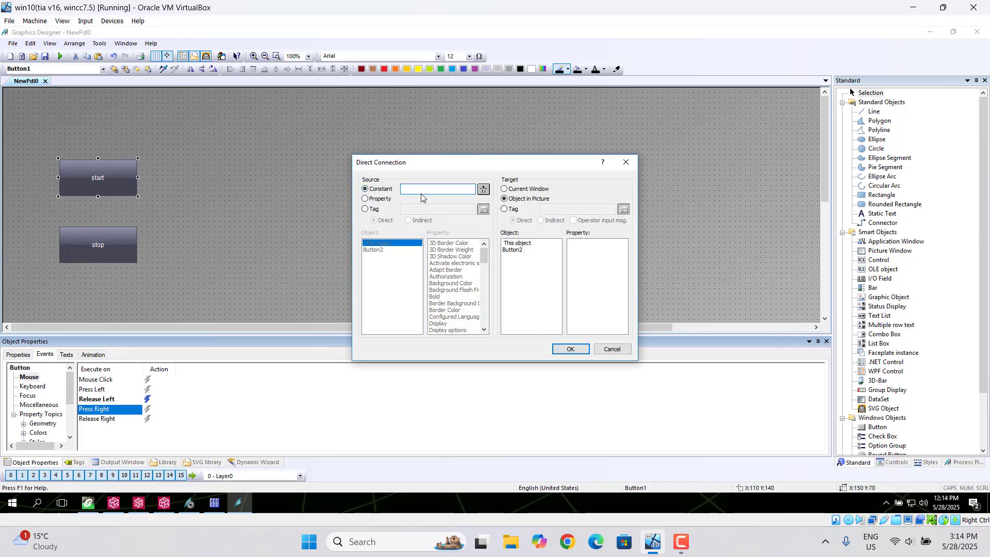
pyautogui.click(504, 209)
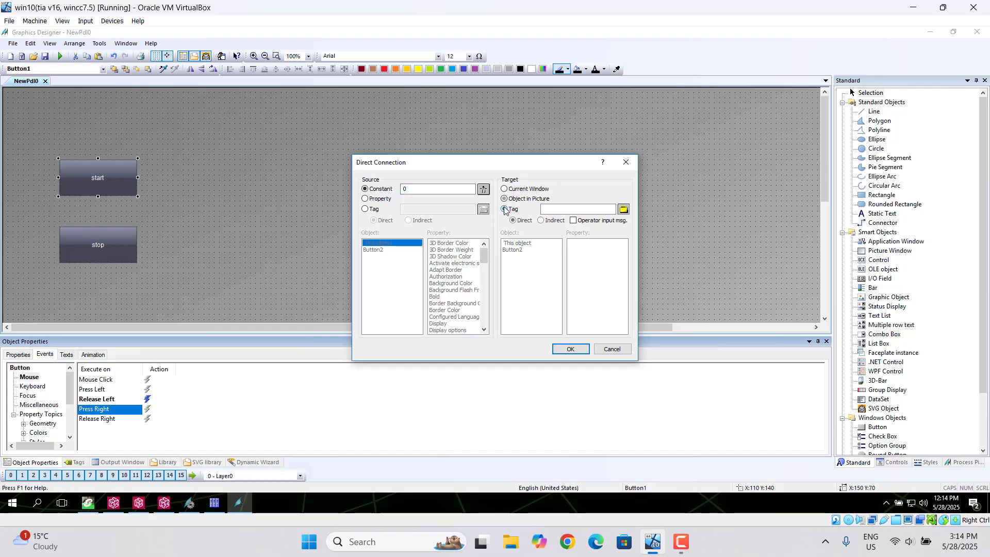
pyautogui.click(623, 209)
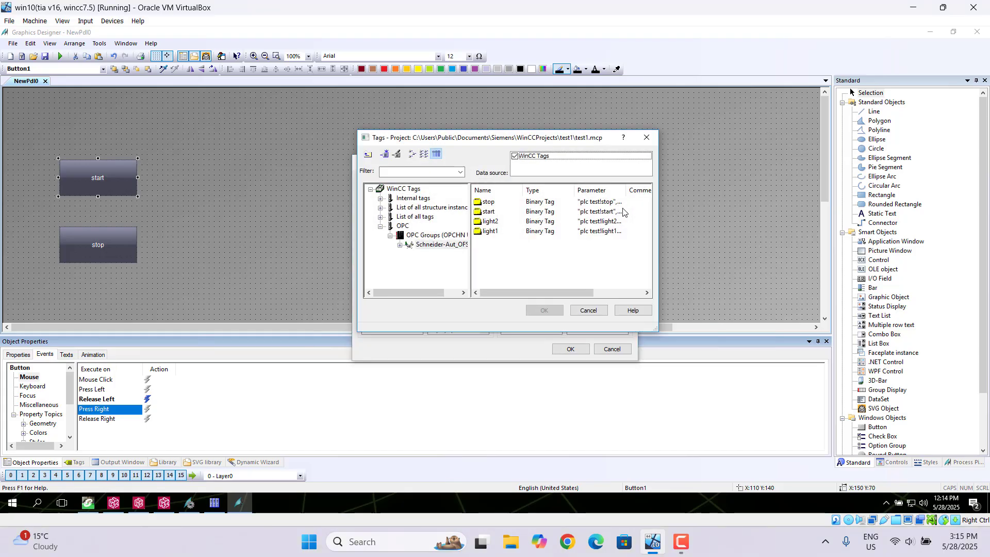
pyautogui.click(593, 311)
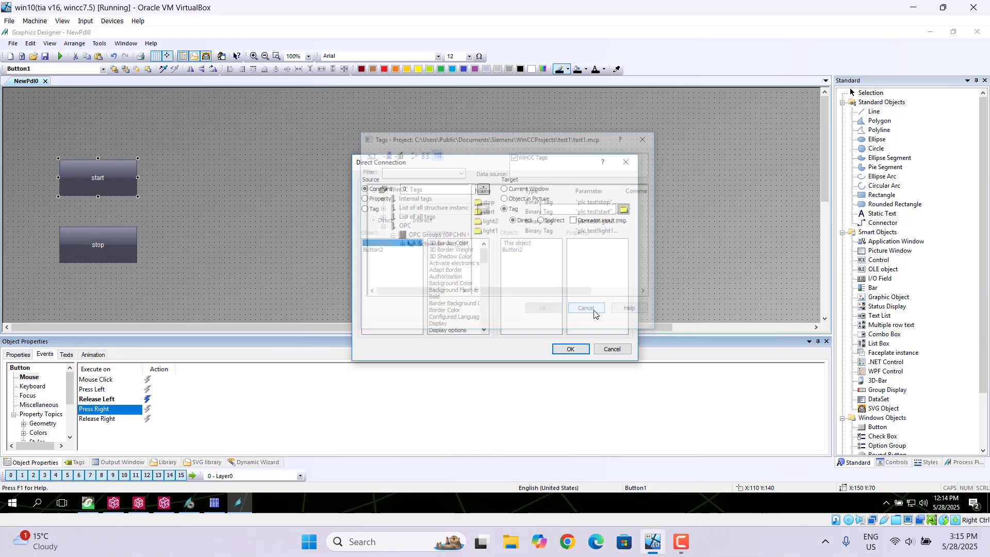
pyautogui.click(608, 349)
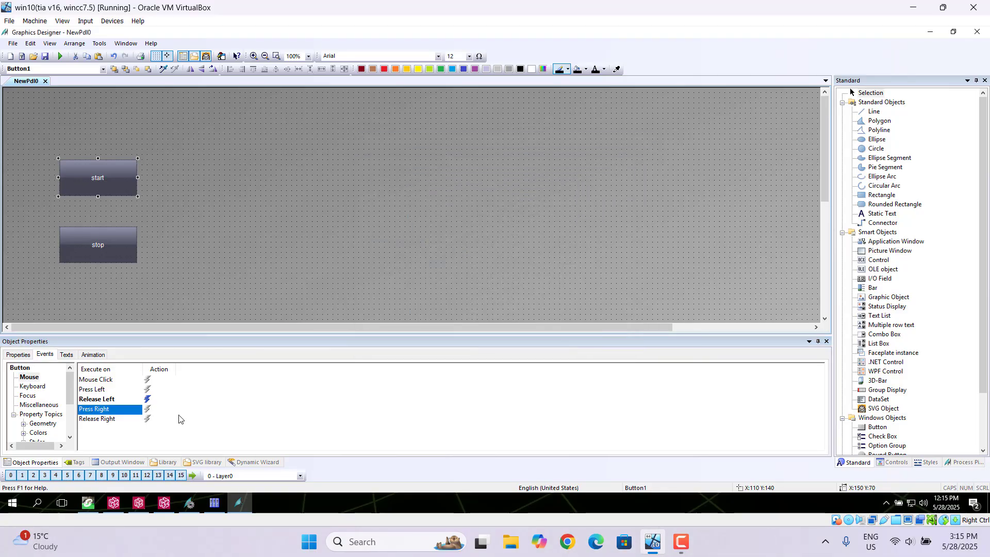
# Step: Give the start button's Press Left mouse event a direct connection from constant 1 to the start tag
pyautogui.click(147, 390)
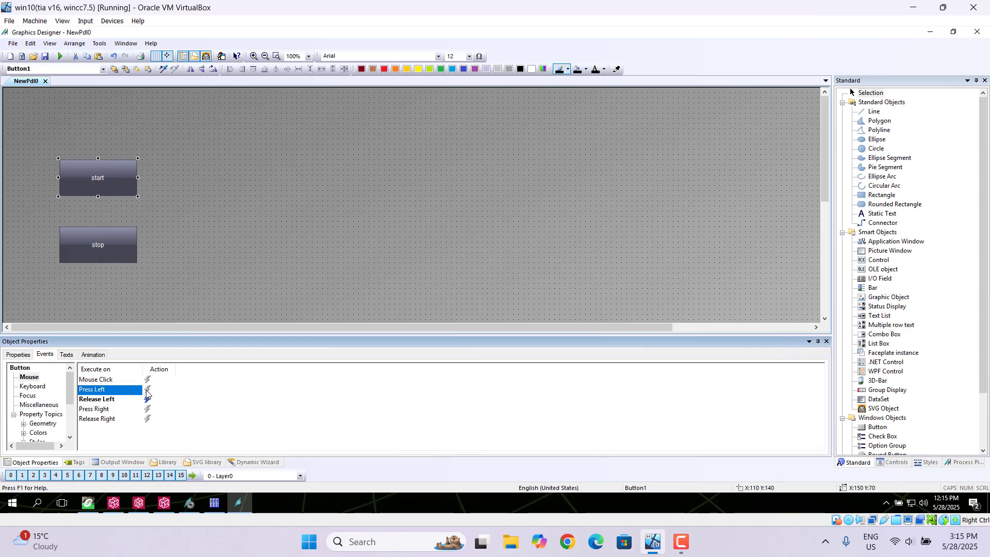
pyautogui.doubleClick(147, 391)
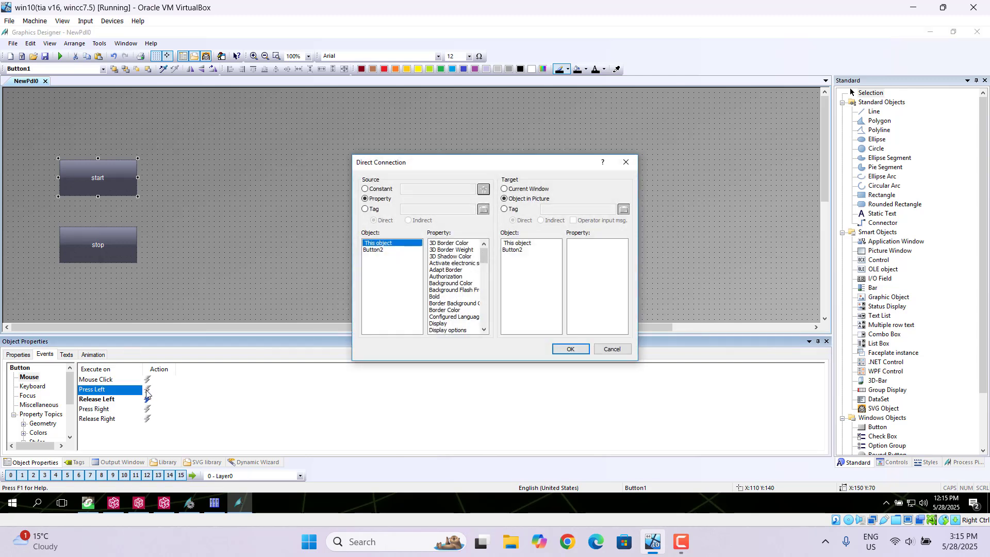
pyautogui.click(367, 189)
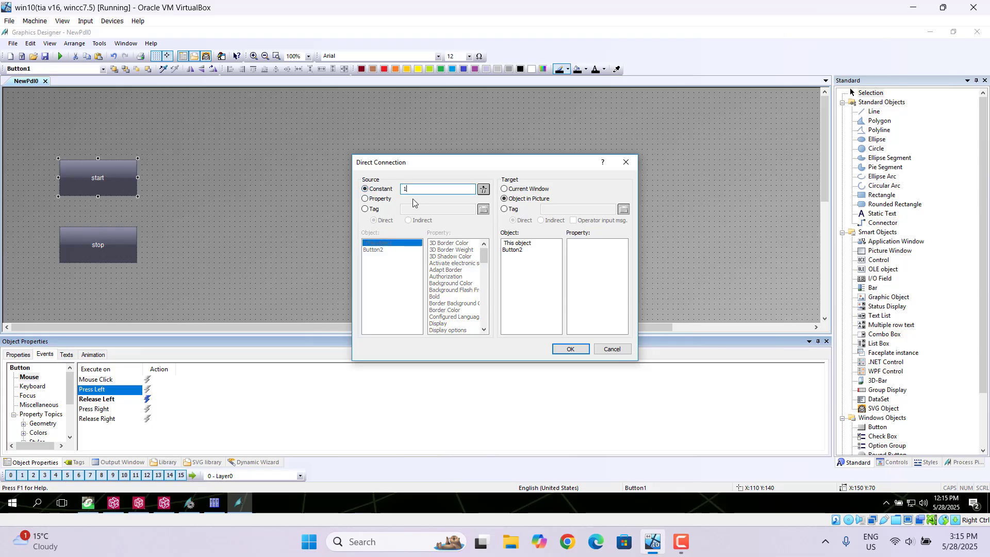
pyautogui.click(504, 209)
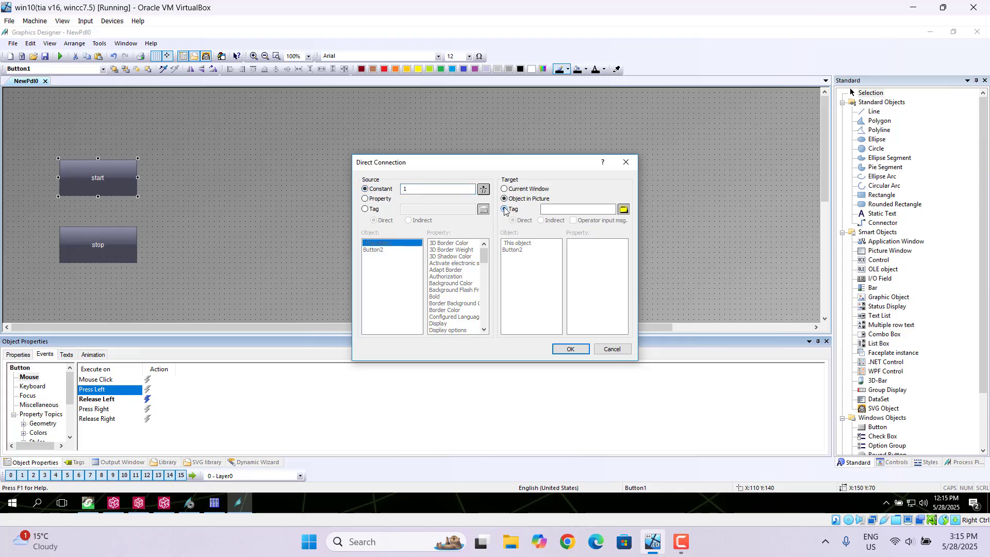
pyautogui.click(624, 209)
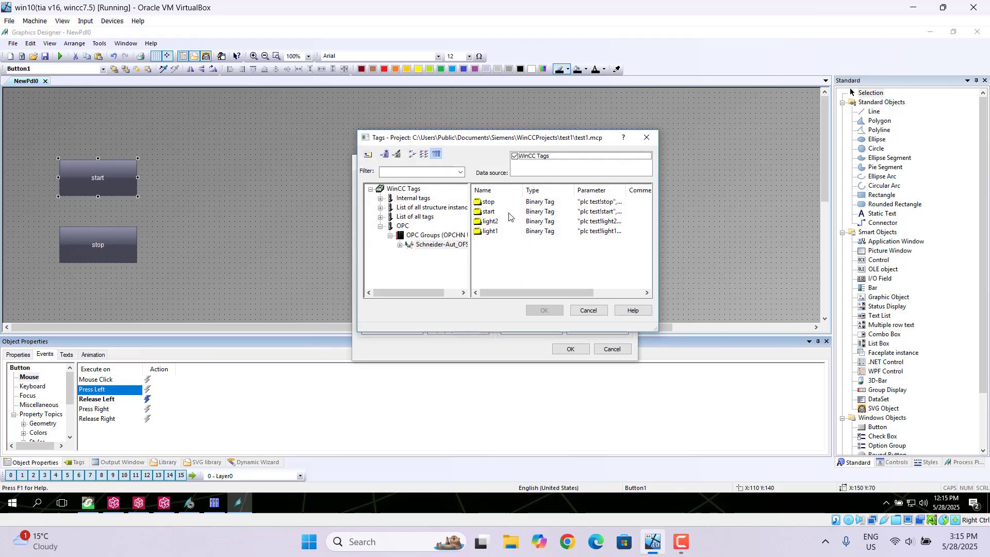
pyautogui.click(488, 212)
pyautogui.click(547, 312)
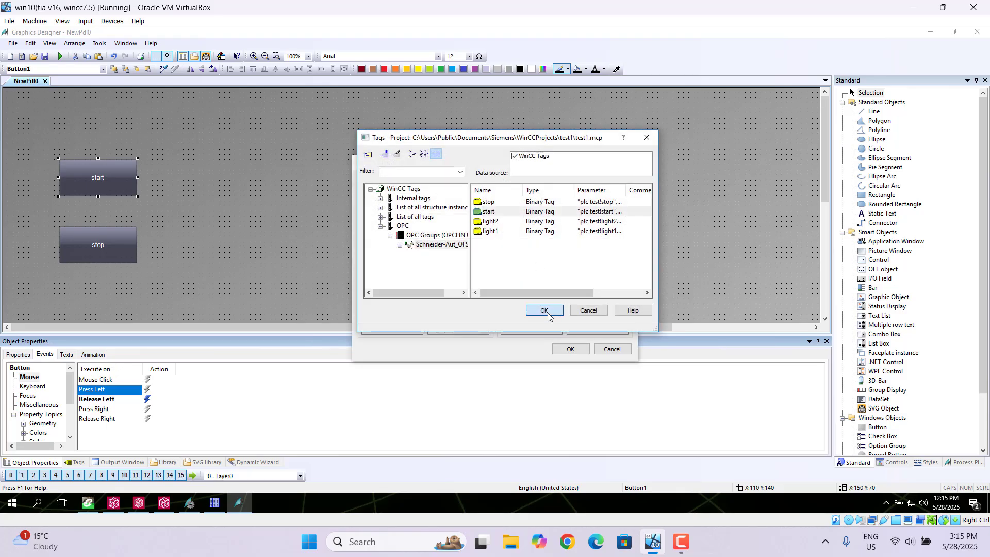
pyautogui.click(570, 349)
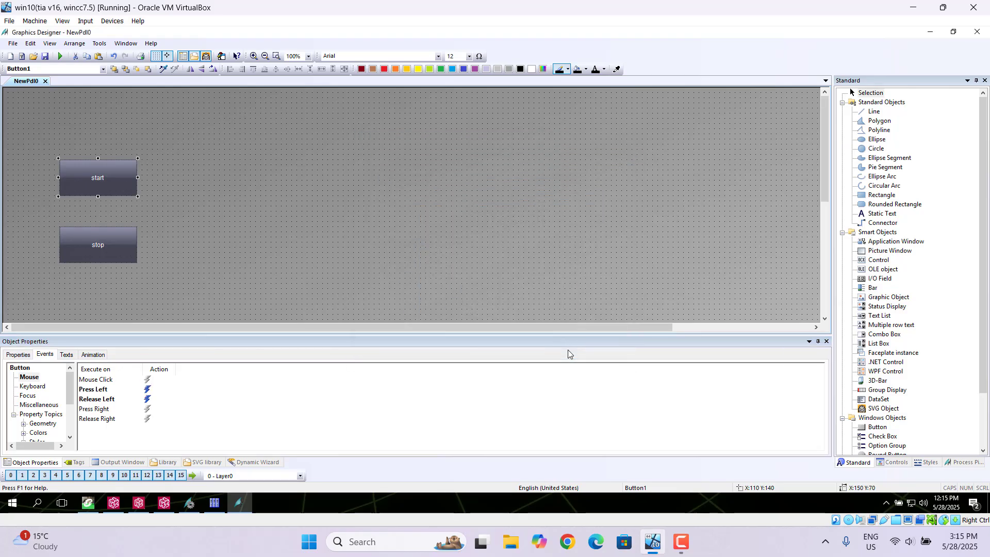
# Step: Replace the source constant in the start button's Release Left direct connection to the start tag
pyautogui.doubleClick(149, 401)
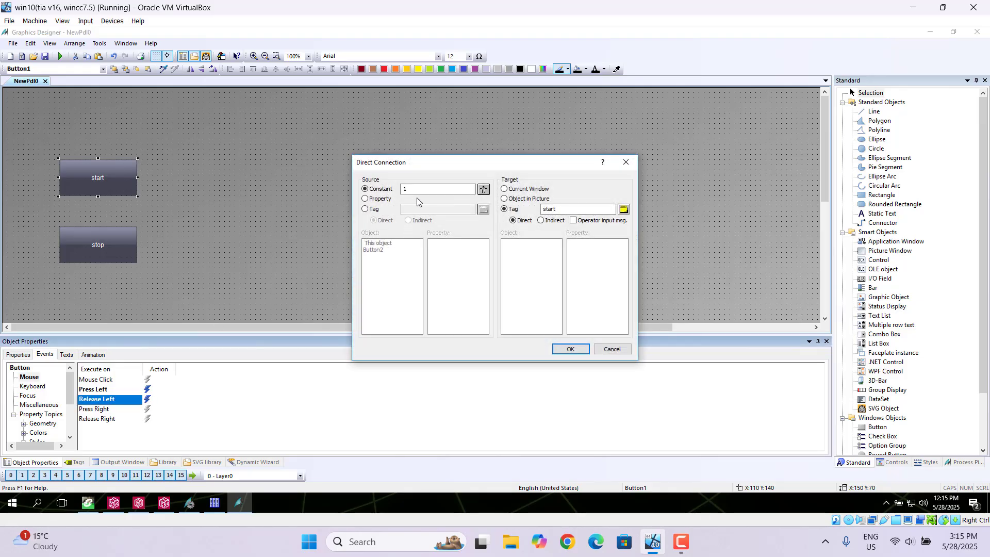
pyautogui.doubleClick(423, 190)
pyautogui.press('BackSpace')
pyautogui.click(567, 350)
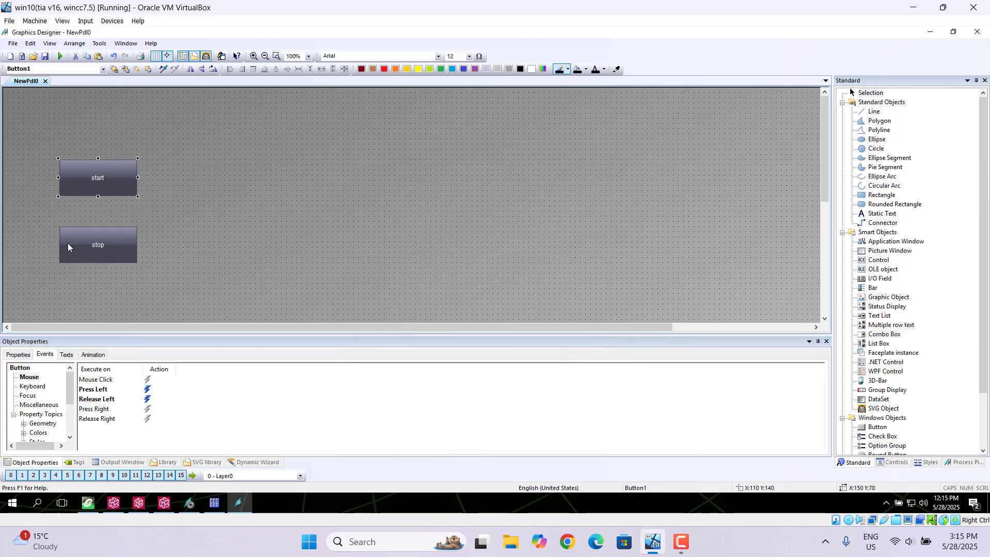
# Step: Begin a direct connection for the stop button's Press Left mouse event, using a constant as the source
pyautogui.click(83, 243)
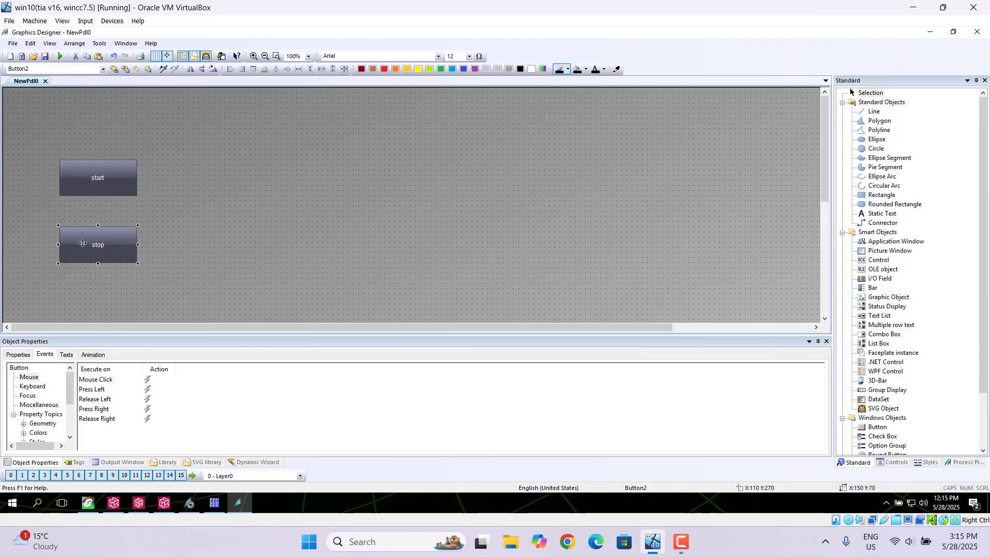
pyautogui.doubleClick(148, 391)
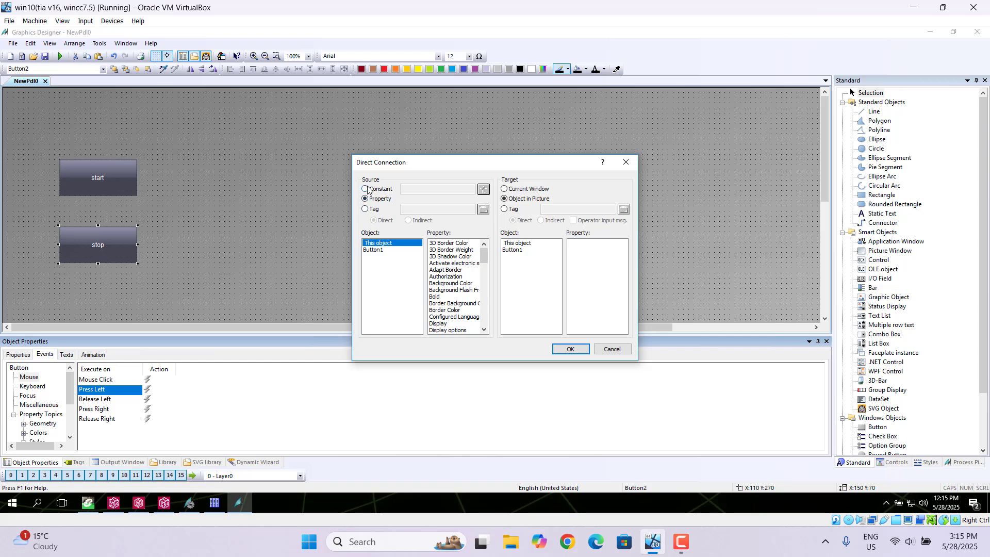
pyautogui.click(366, 189)
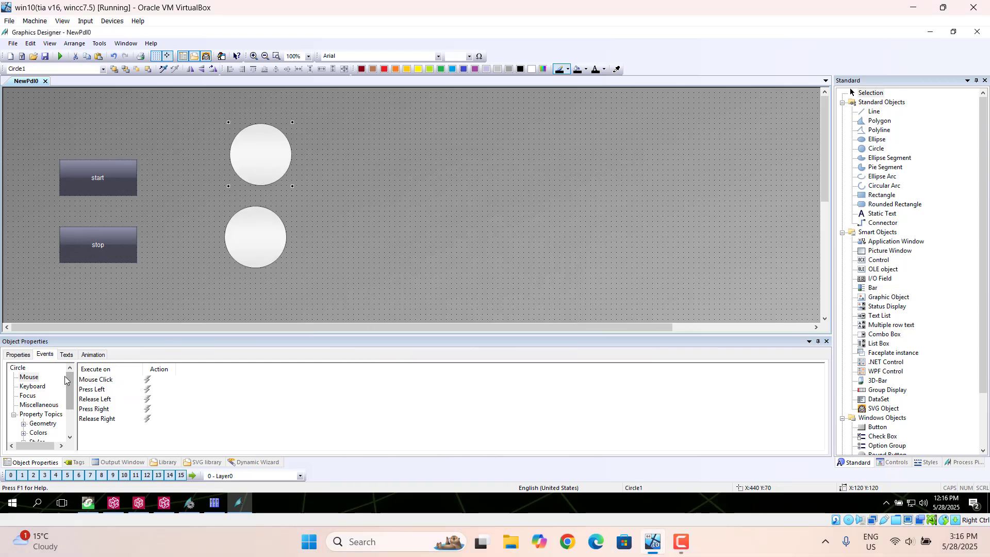
pyautogui.click(882, 214)
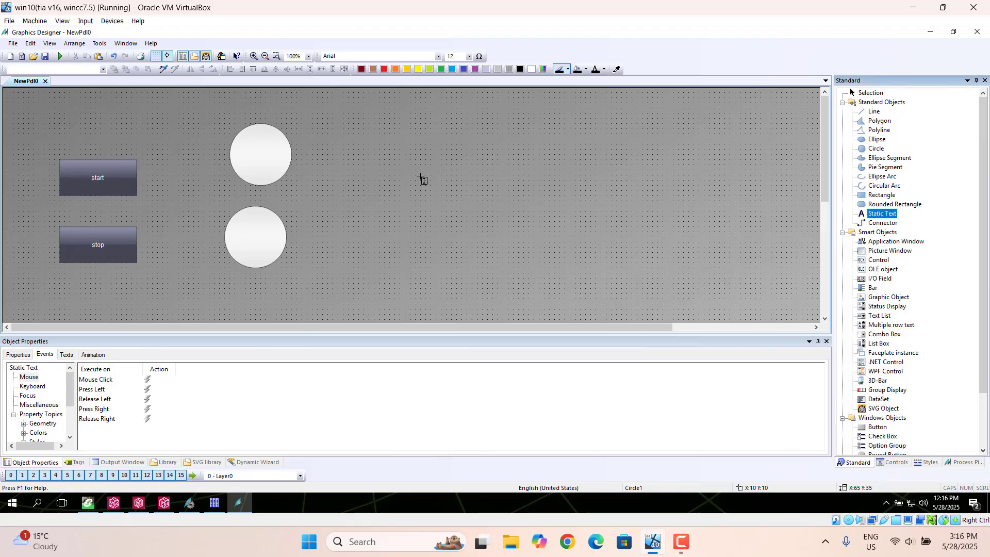
pyautogui.click(323, 150)
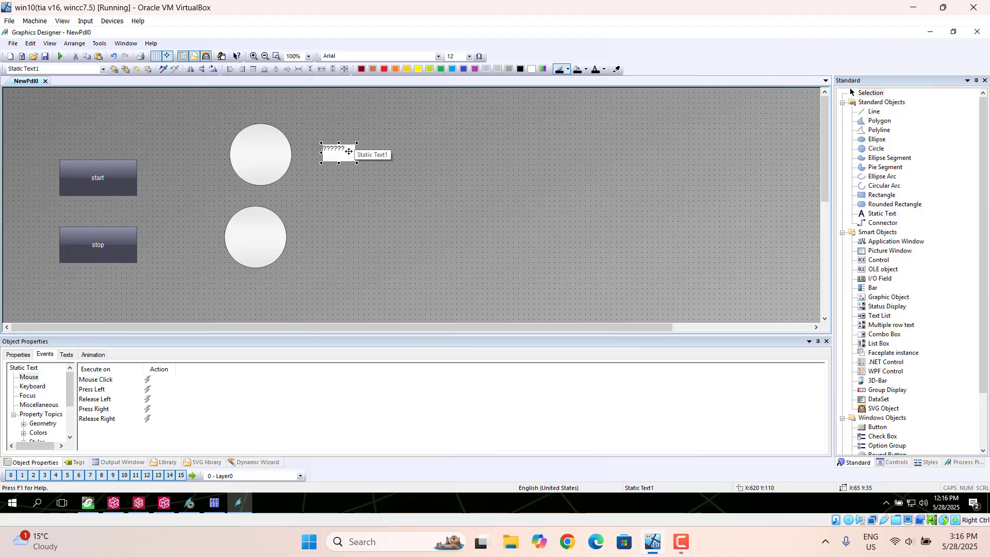
pyautogui.press('Delete')
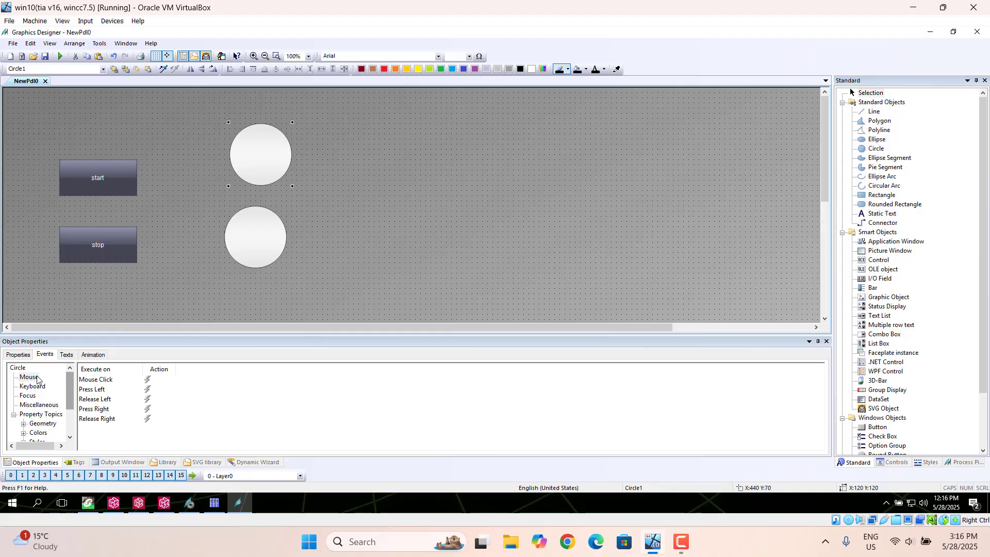
# Step: Set the upper circle's Global Color Scheme effect to No
pyautogui.click(20, 355)
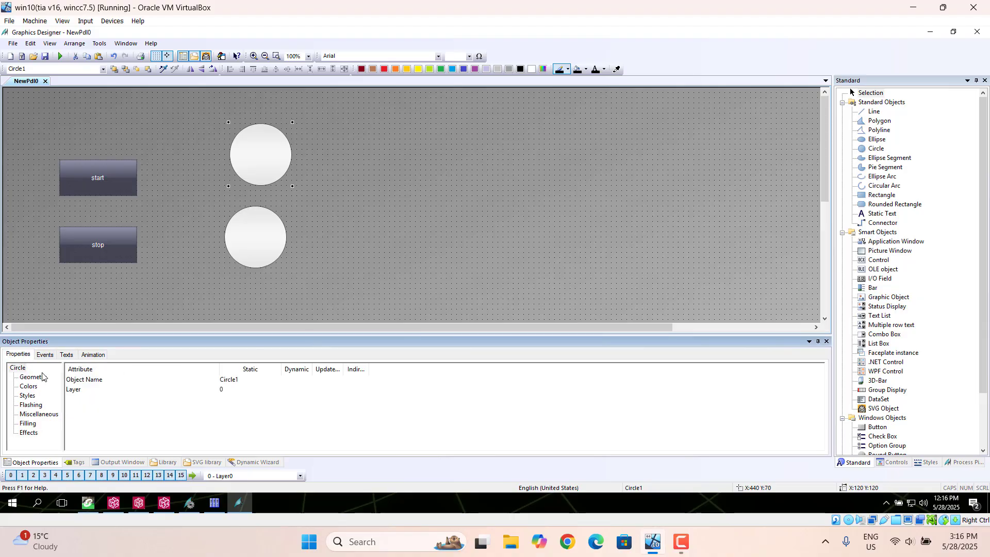
pyautogui.click(29, 433)
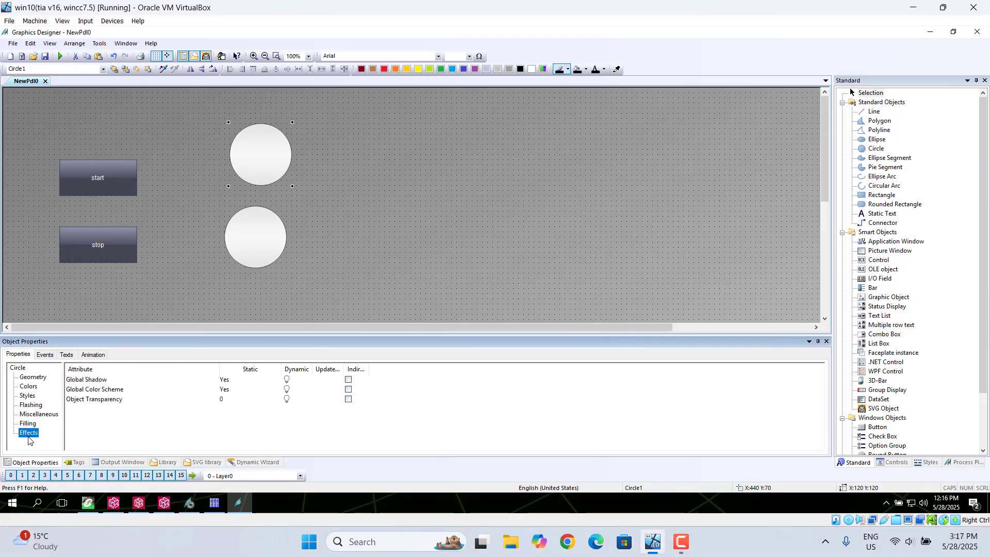
pyautogui.doubleClick(223, 391)
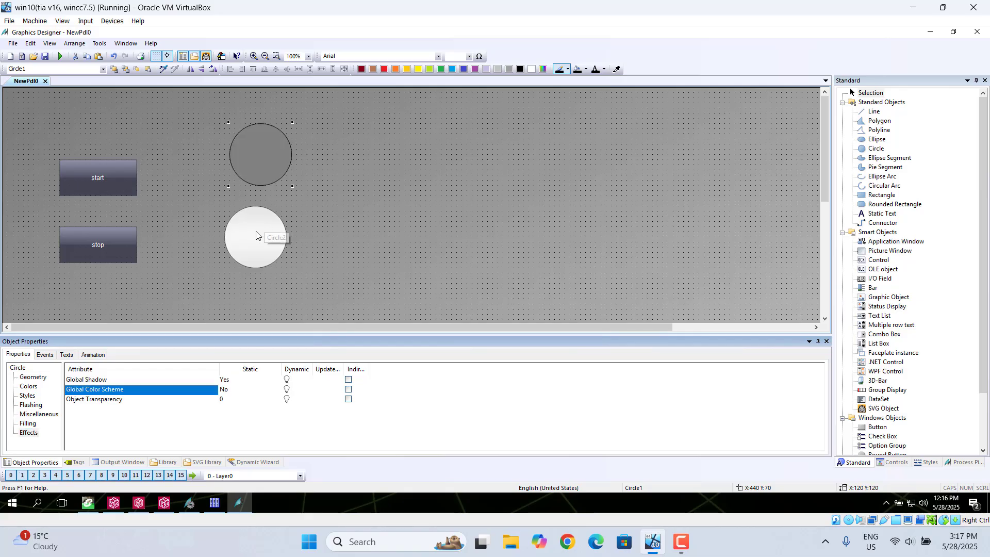
# Step: Add a dynamic dialog to the upper circle's Background Color and set its data type to Boolean
pyautogui.click(29, 387)
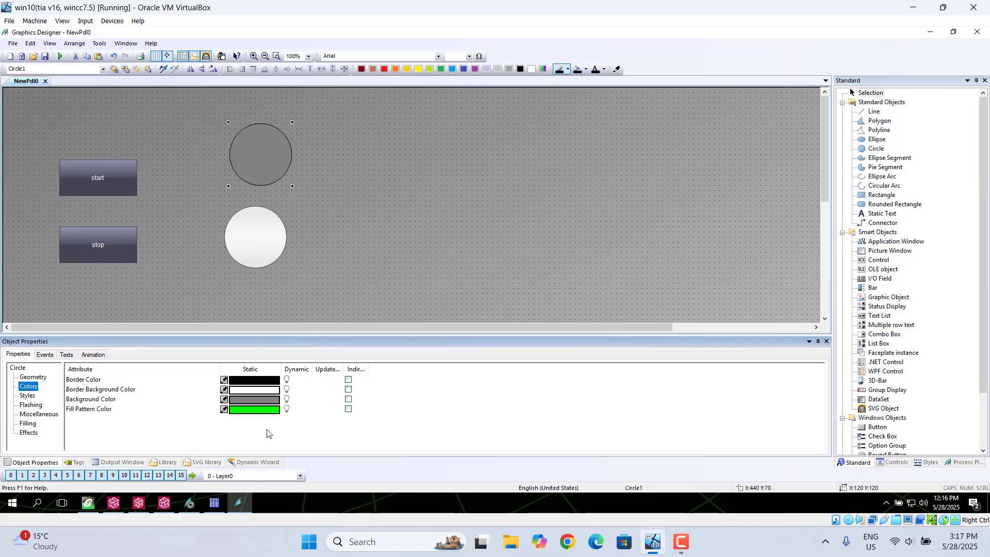
pyautogui.click(286, 402)
pyautogui.rightClick(288, 405)
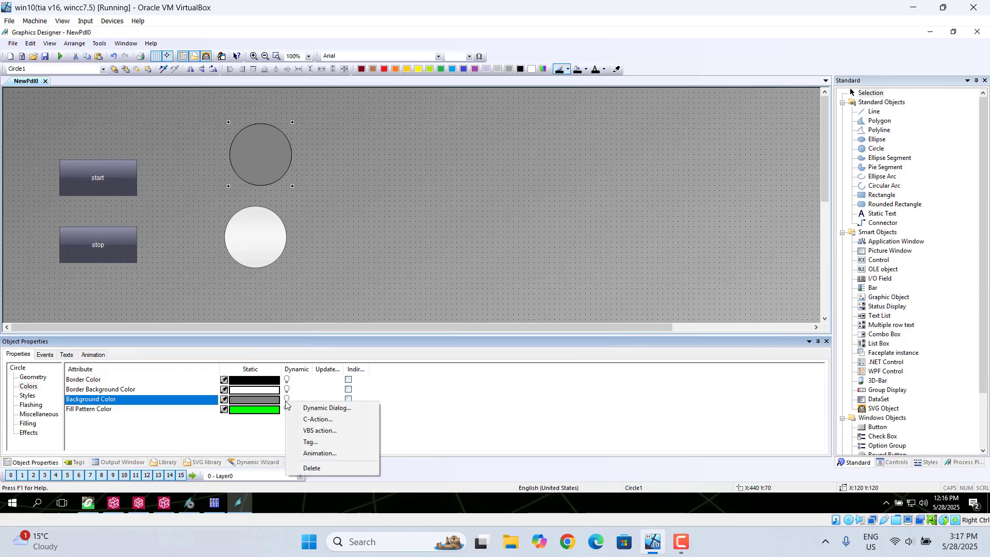
pyautogui.click(327, 408)
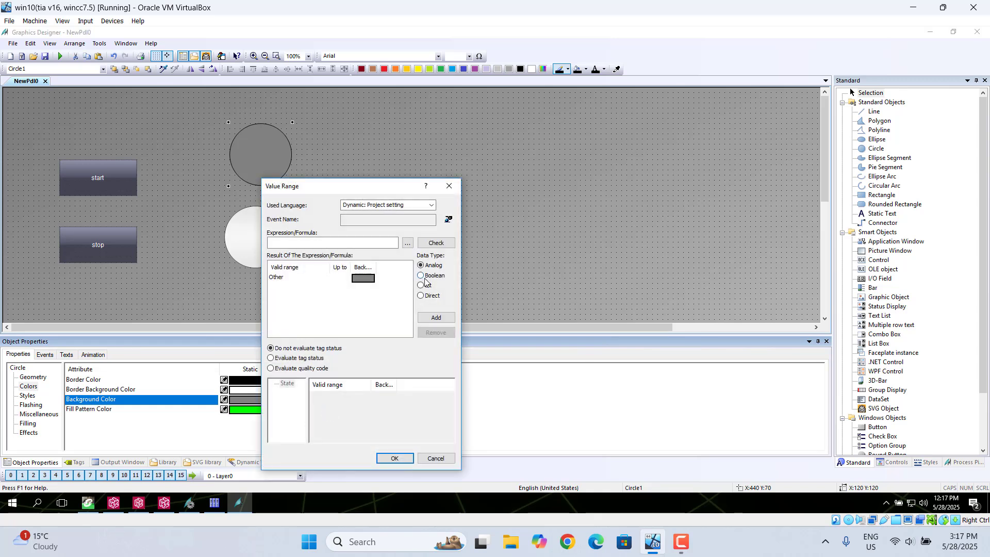
pyautogui.click(421, 275)
# Step: Set the circle's background to blue 3150FF for Yes/TRUE and red FF2934 for No/FALSE
pyautogui.doubleClick(341, 281)
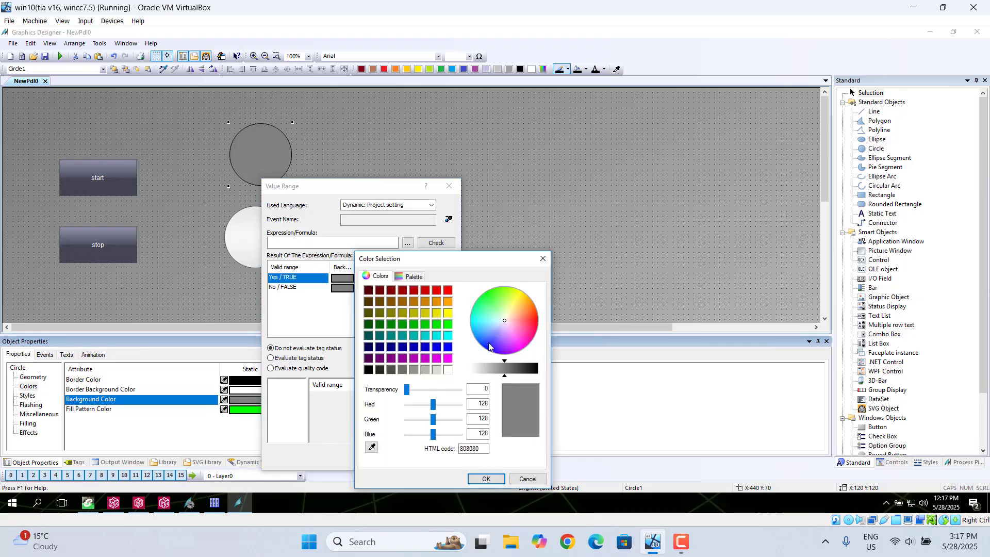
pyautogui.click(488, 342)
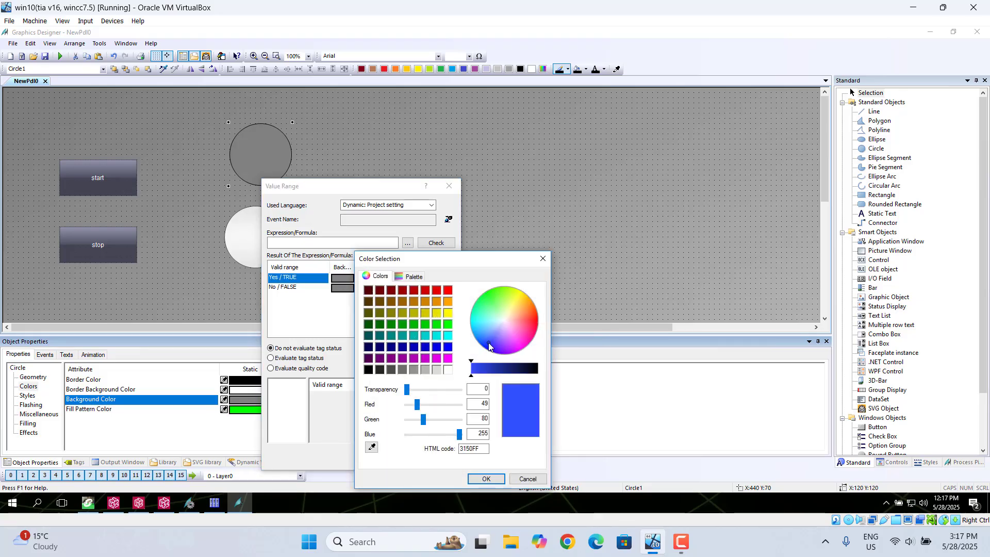
pyautogui.click(490, 481)
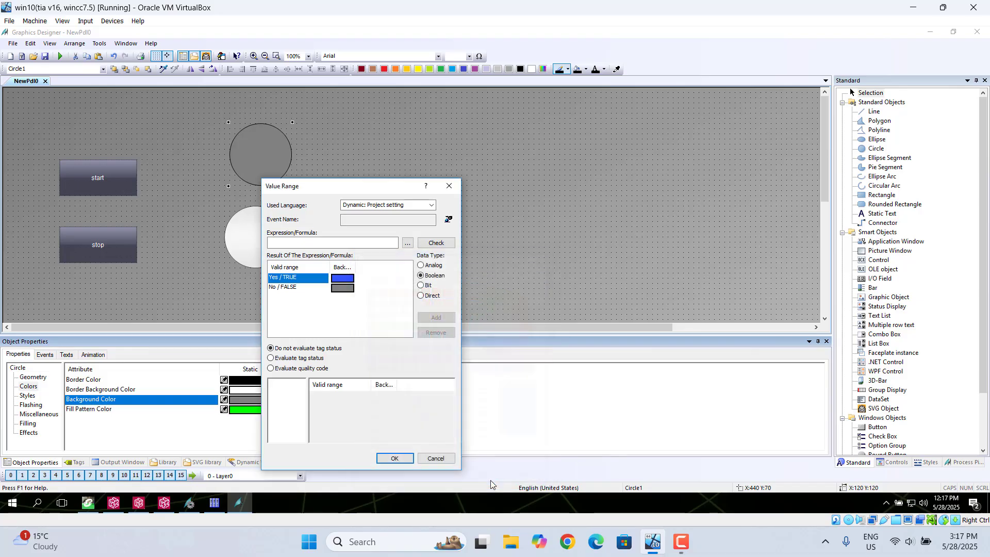
pyautogui.click(337, 292)
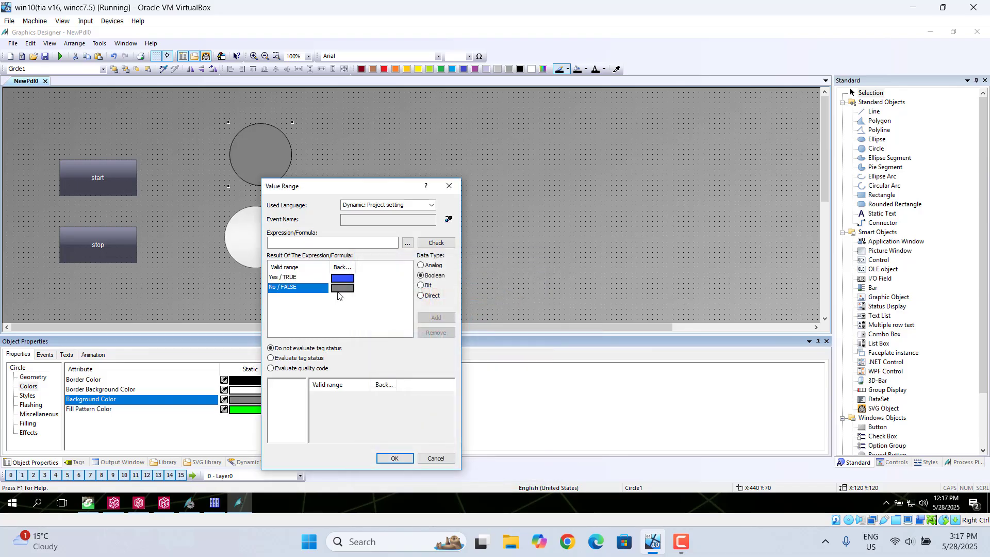
pyautogui.click(342, 292)
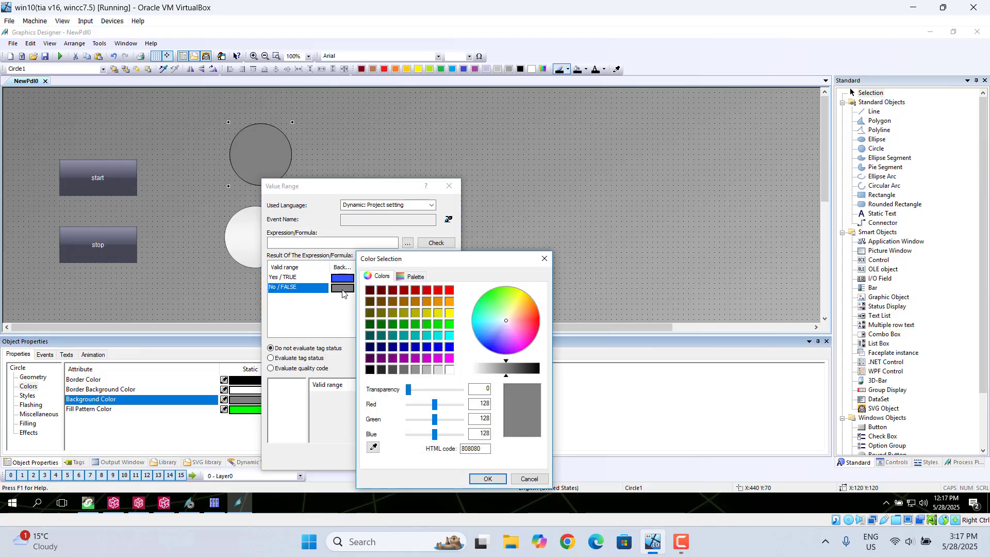
pyautogui.click(529, 316)
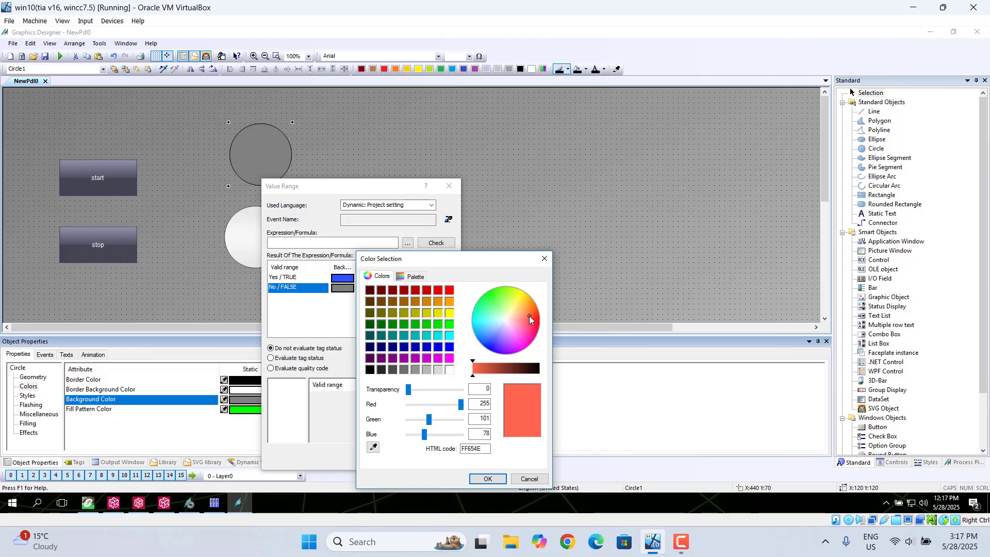
pyautogui.click(534, 321)
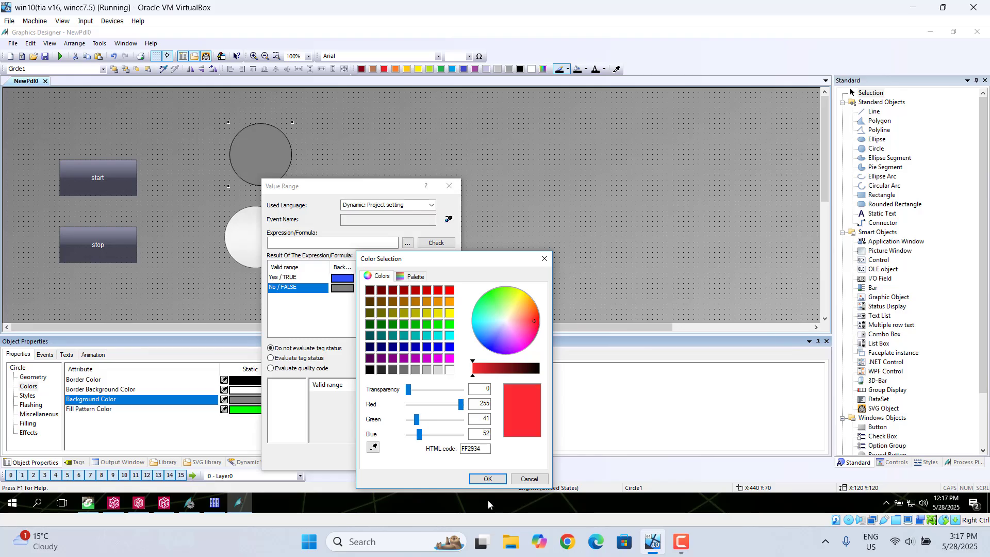
pyautogui.click(487, 479)
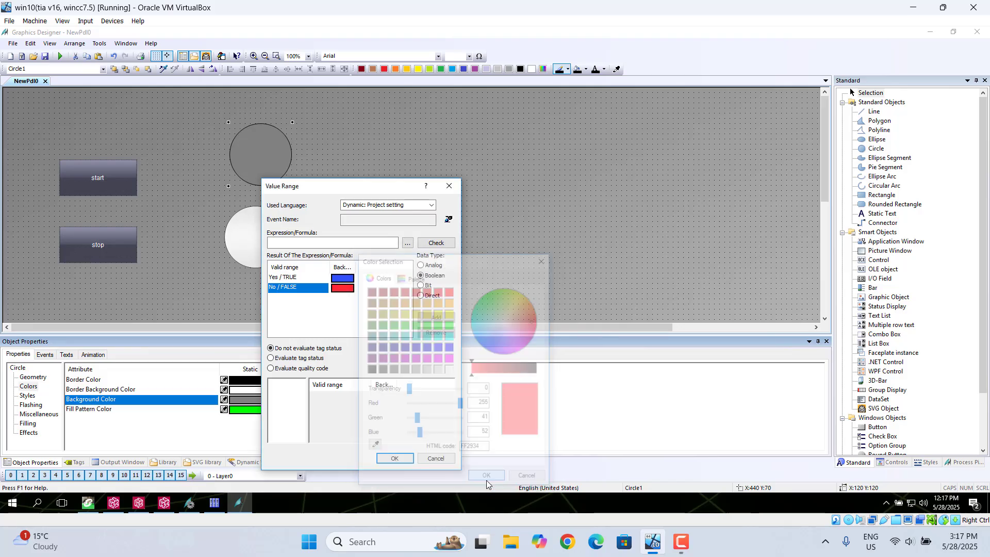
# Step: Use the light1 tag as the expression of the circle's background colour dialog and check the expression
pyautogui.click(407, 243)
pyautogui.click(427, 250)
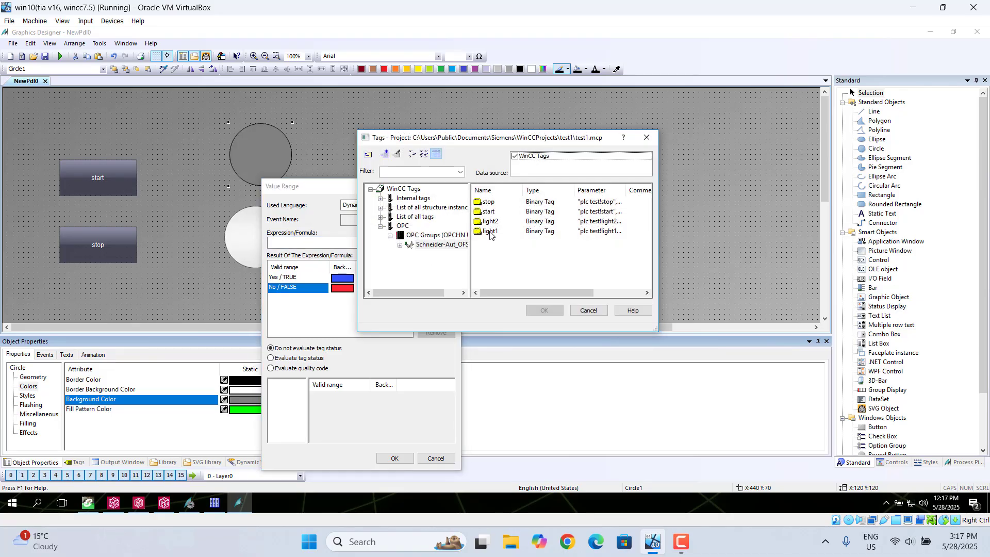
pyautogui.click(490, 233)
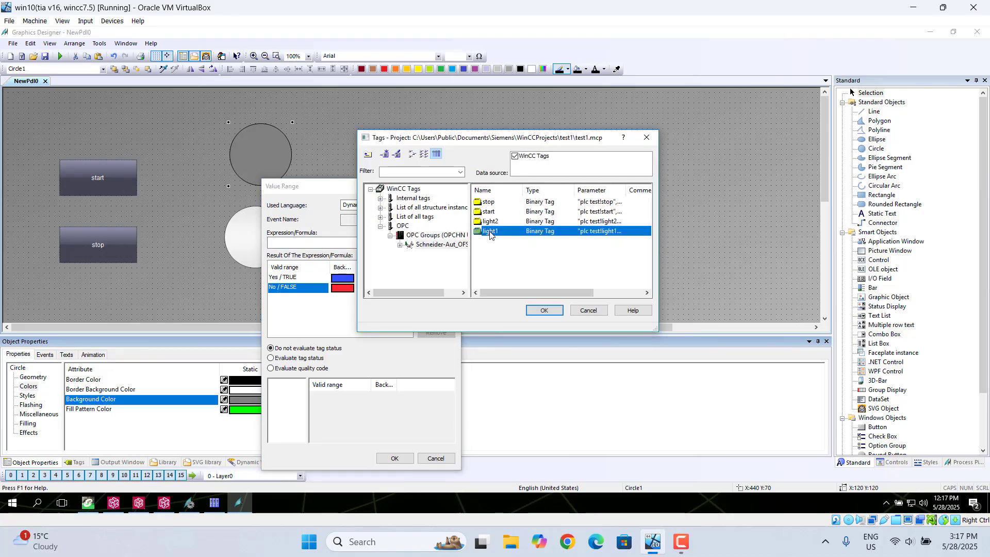
pyautogui.click(545, 311)
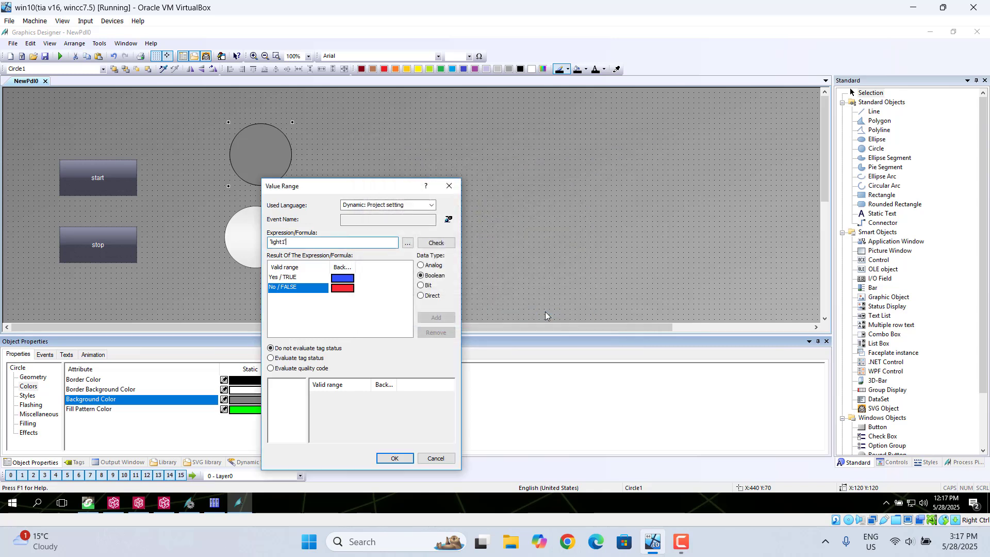
pyautogui.click(435, 244)
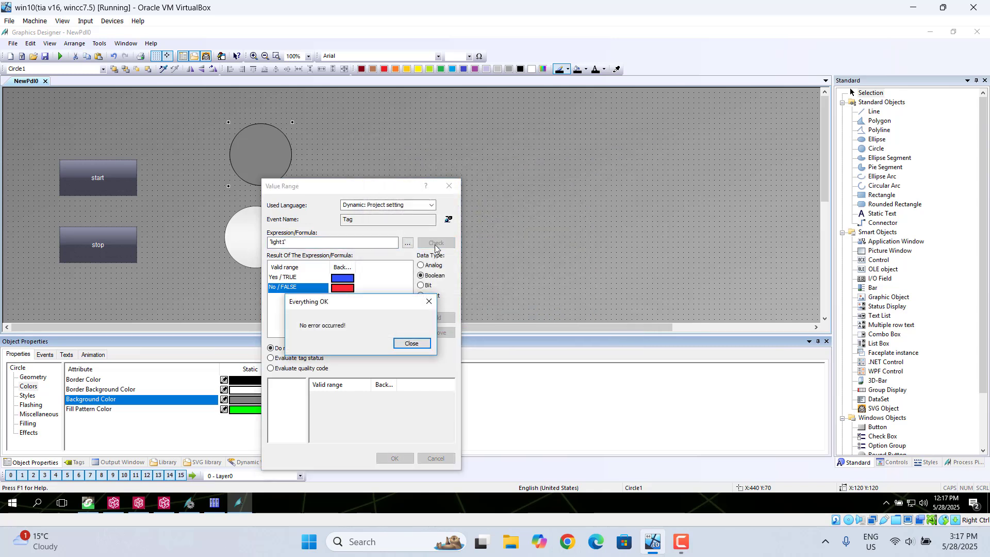
pyautogui.click(420, 343)
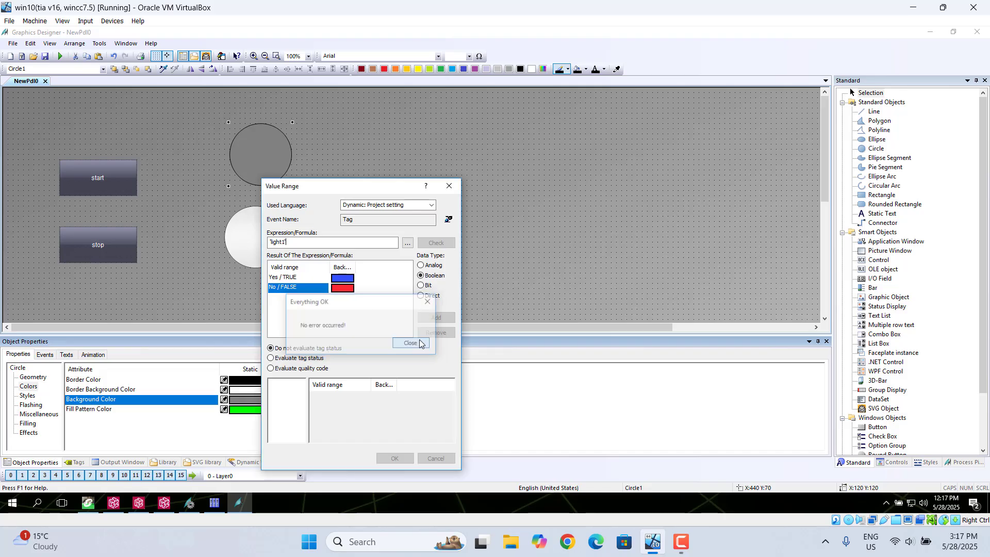
# Step: Set the light1 trigger of the upper circle's background colour dialog to update Upon change and accept the dynamic dialog
pyautogui.click(448, 220)
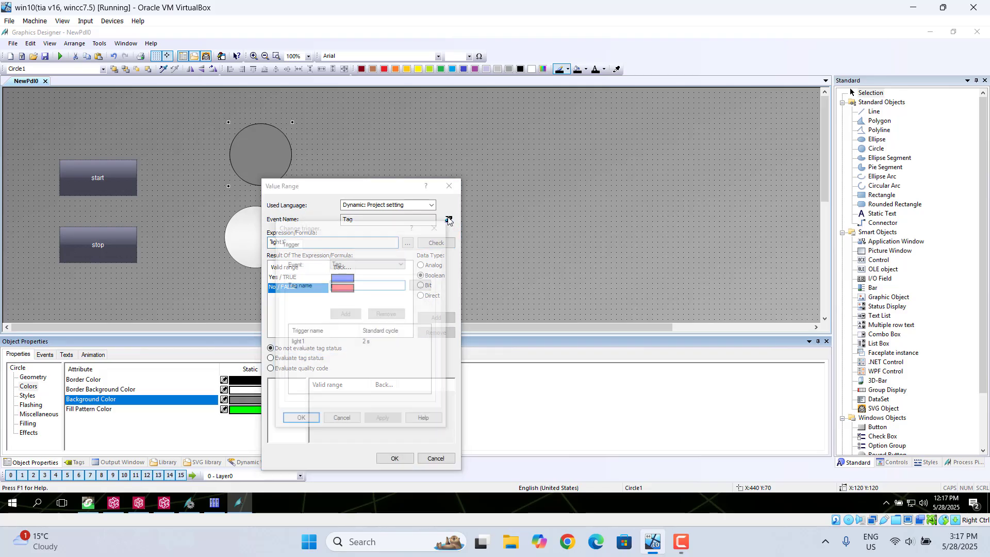
pyautogui.doubleClick(366, 343)
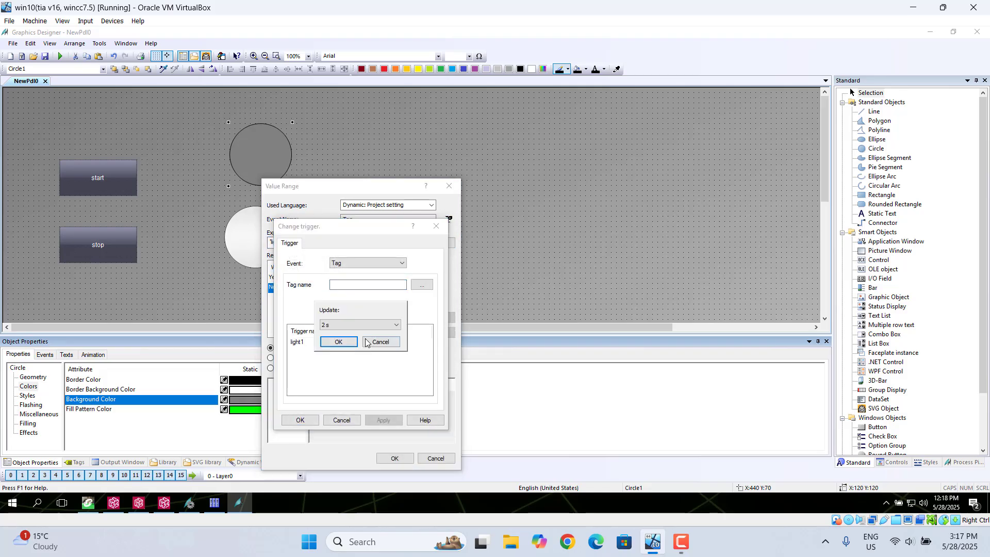
pyautogui.click(396, 327)
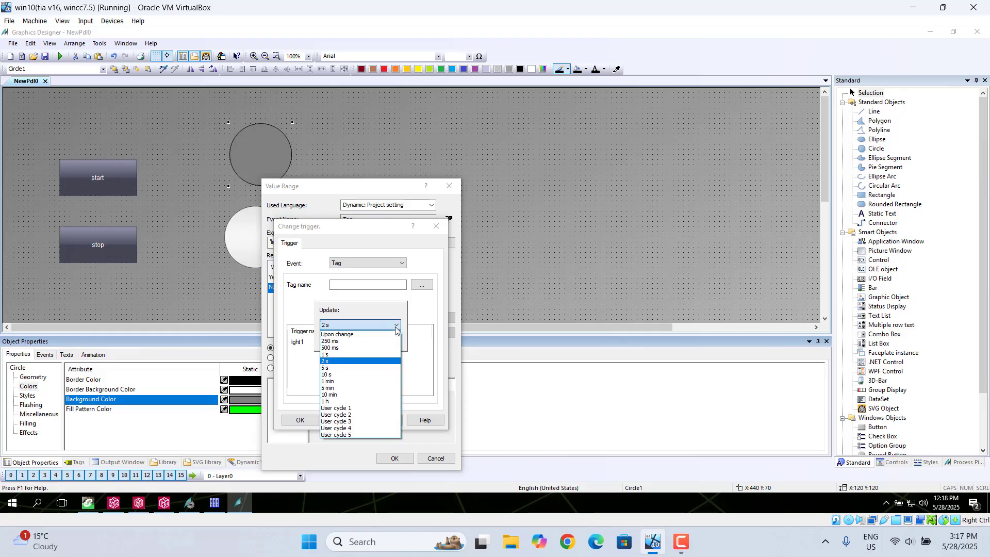
pyautogui.click(350, 334)
pyautogui.click(338, 343)
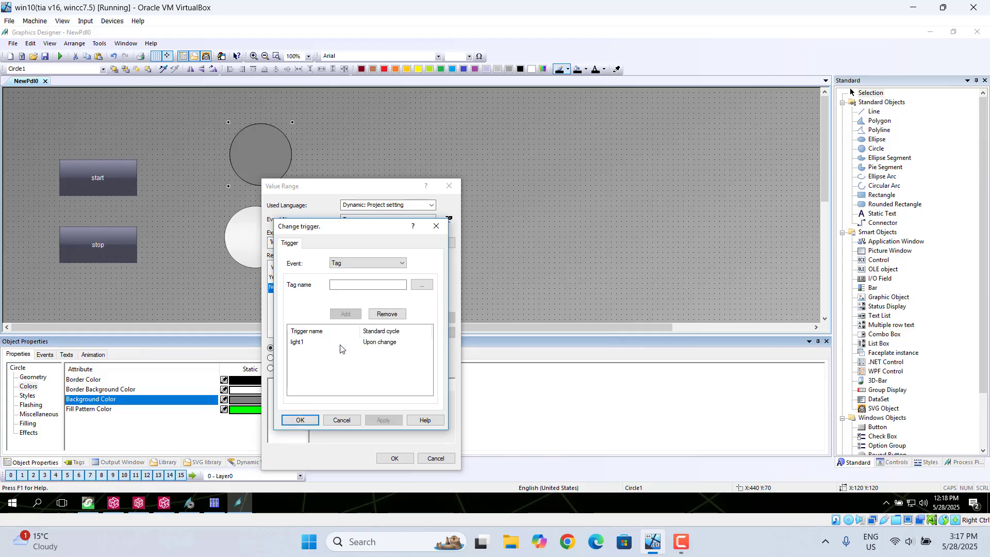
pyautogui.click(305, 419)
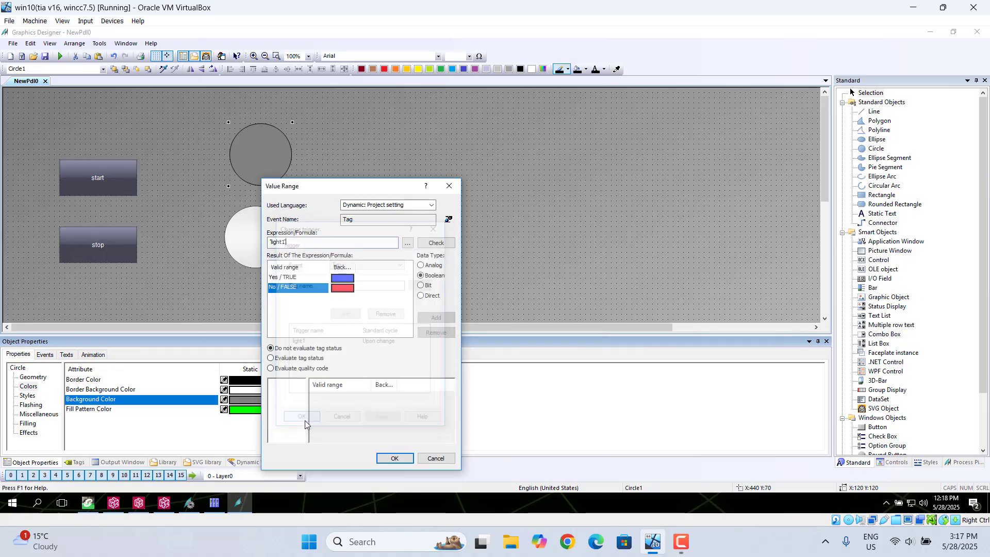
pyautogui.click(390, 459)
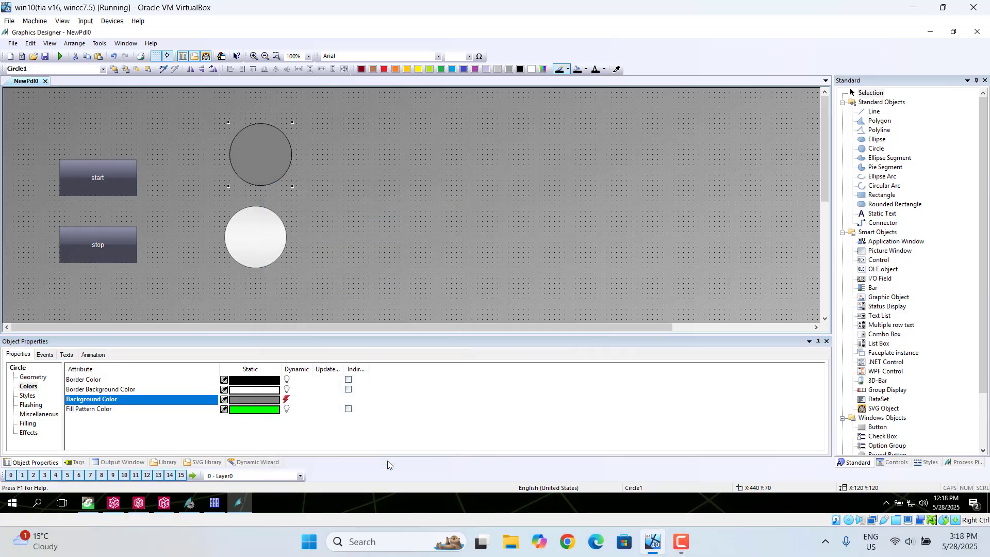
# Step: Set the lower circle's Global Color Scheme effect to No
pyautogui.click(253, 243)
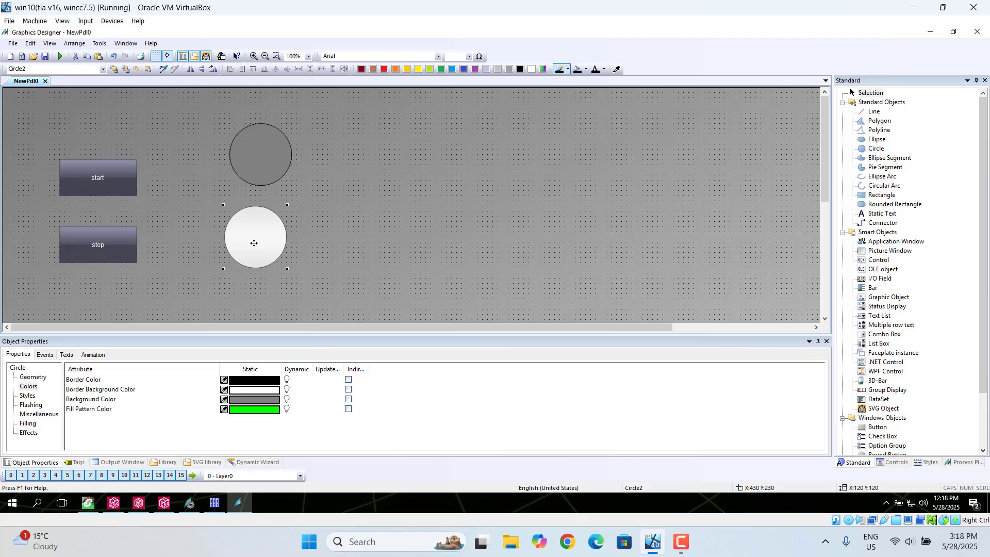
pyautogui.click(27, 434)
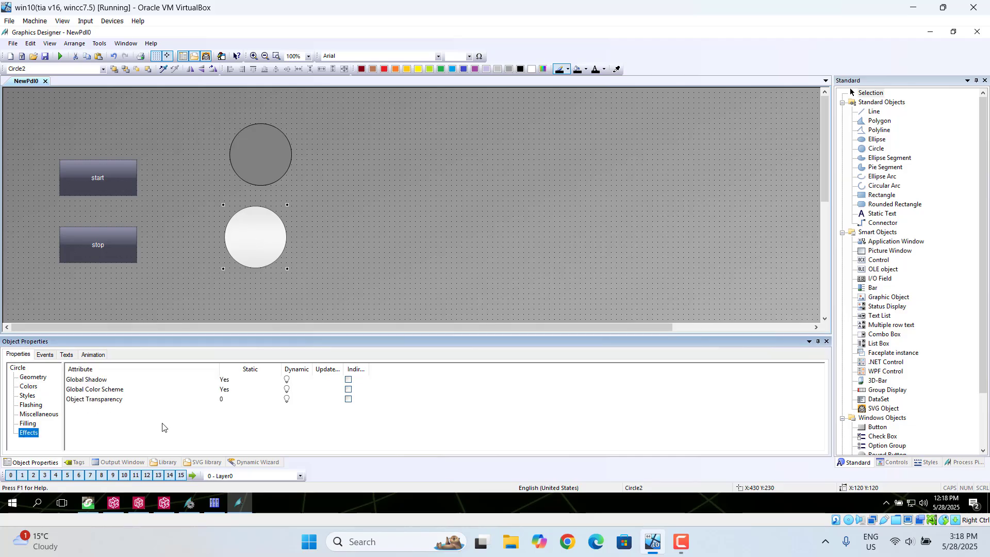
pyautogui.doubleClick(228, 390)
# Step: Nudge the upper circle two grid steps to the left, to X 420, and clear the selection
pyautogui.click(258, 164)
pyautogui.press('Left')
pyautogui.press('Left')
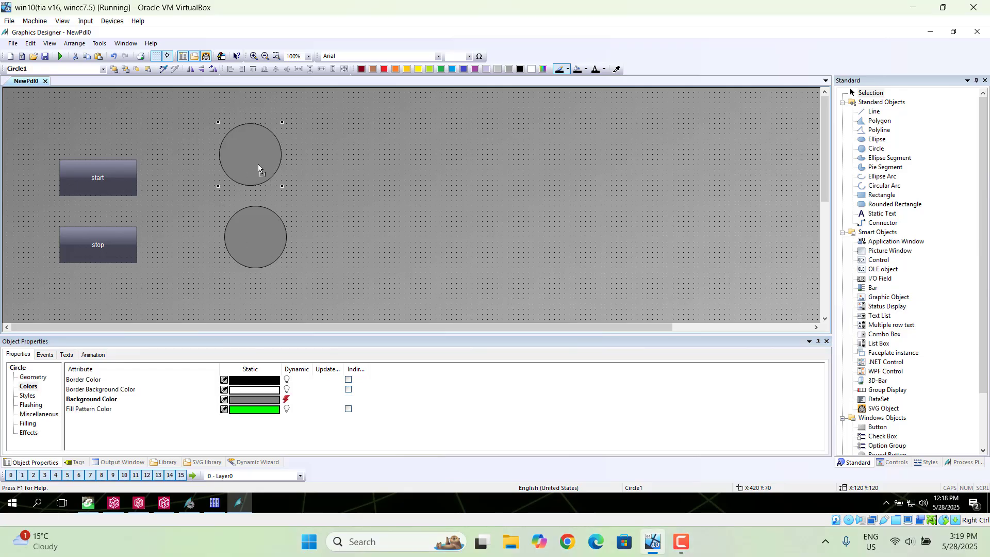
pyautogui.click(305, 212)
pyautogui.click(269, 233)
pyautogui.click(333, 231)
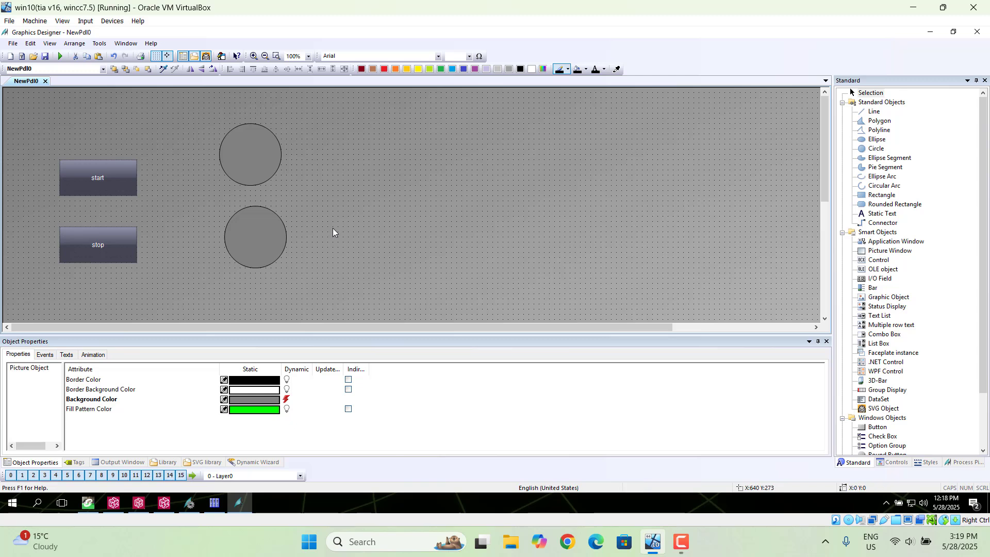
# Step: Save the picture as NewPdl0 in the project's GraCS folder and start it in runtime
pyautogui.click(45, 57)
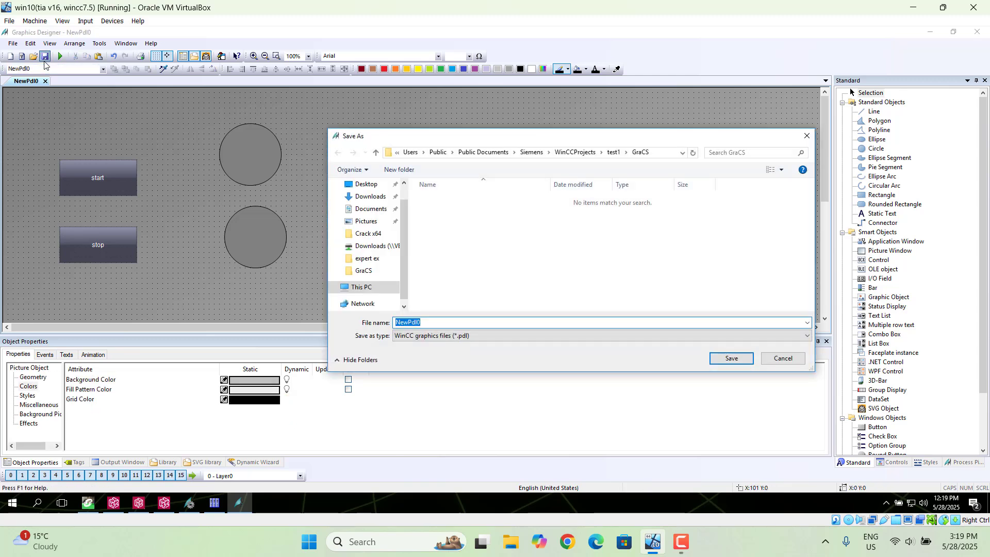
pyautogui.click(731, 359)
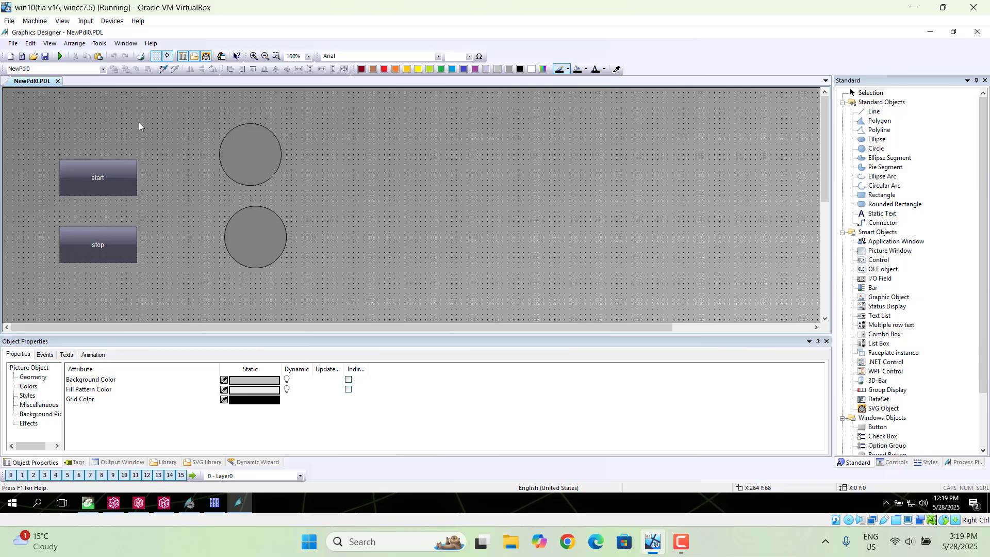
pyautogui.click(61, 57)
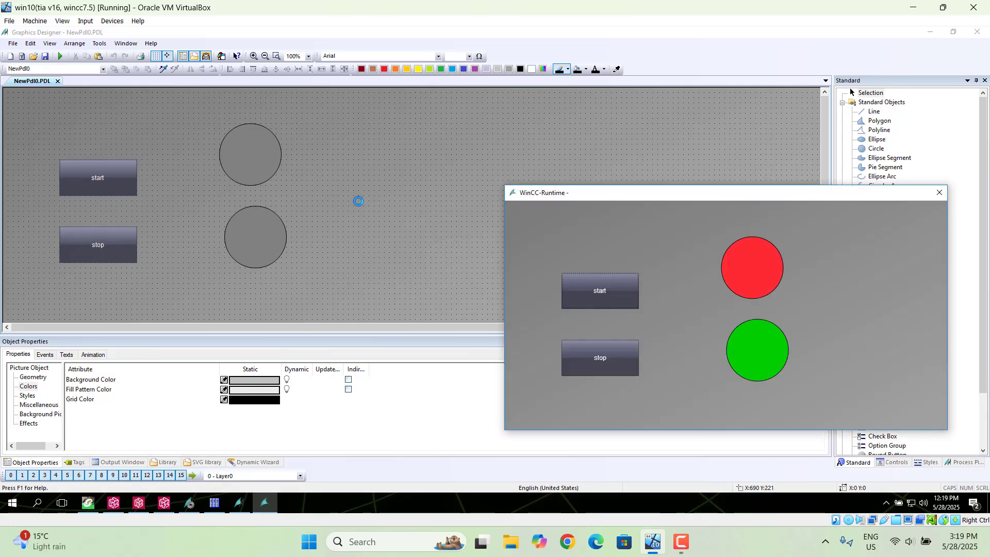
# Step: Switch to Control Expert and position the WinCC-Runtime window over the lower part of the ladder program, leaving the start contact uncovered
pyautogui.click(87, 507)
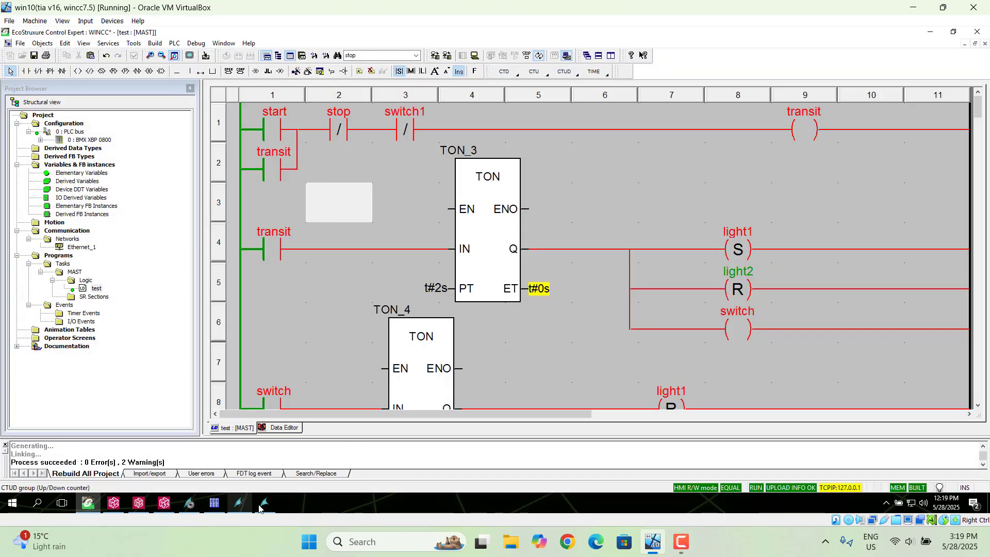
pyautogui.click(263, 505)
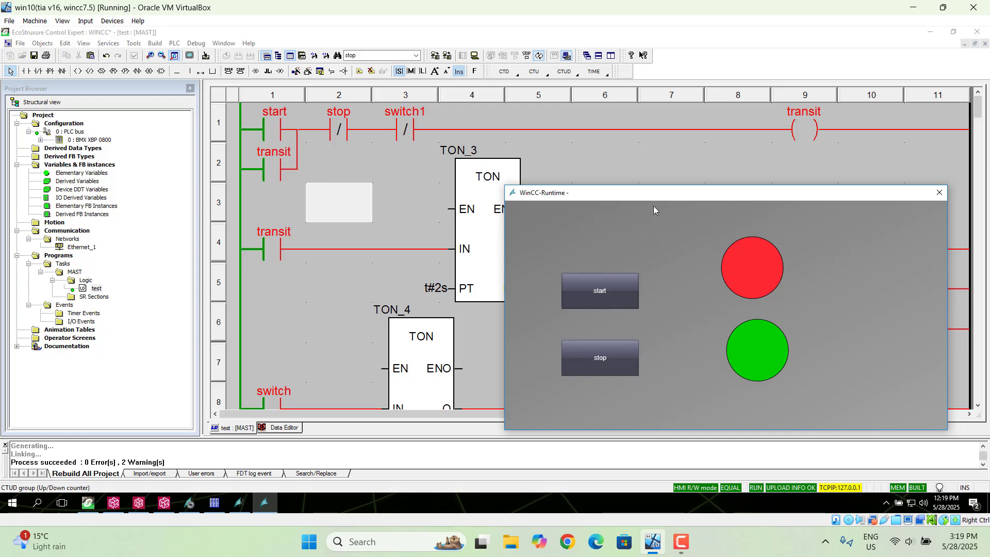
pyautogui.moveTo(658, 193); pyautogui.dragTo(715, 230)
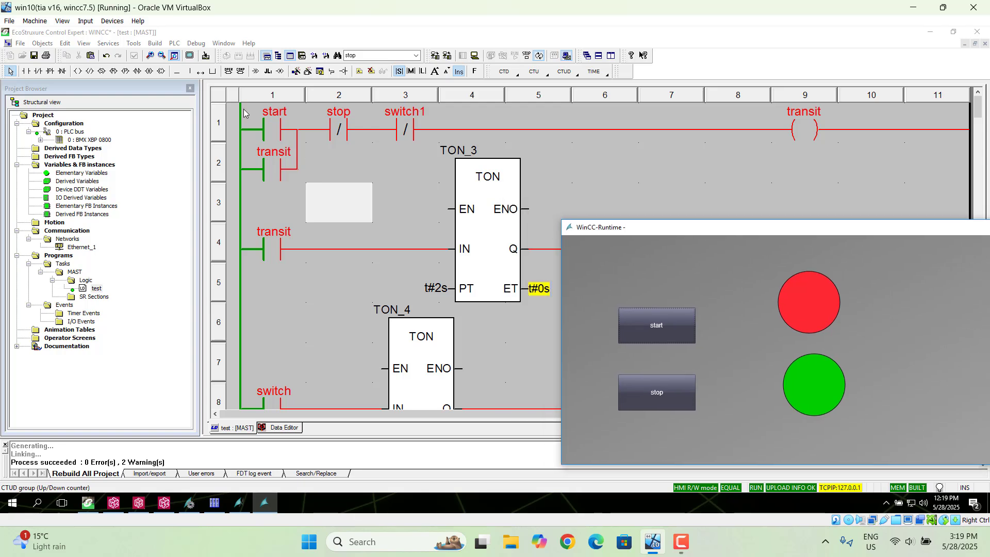
# Step: Set the start contact's value to 1 in the first rung of the test section
pyautogui.click(274, 127)
pyautogui.rightClick(275, 128)
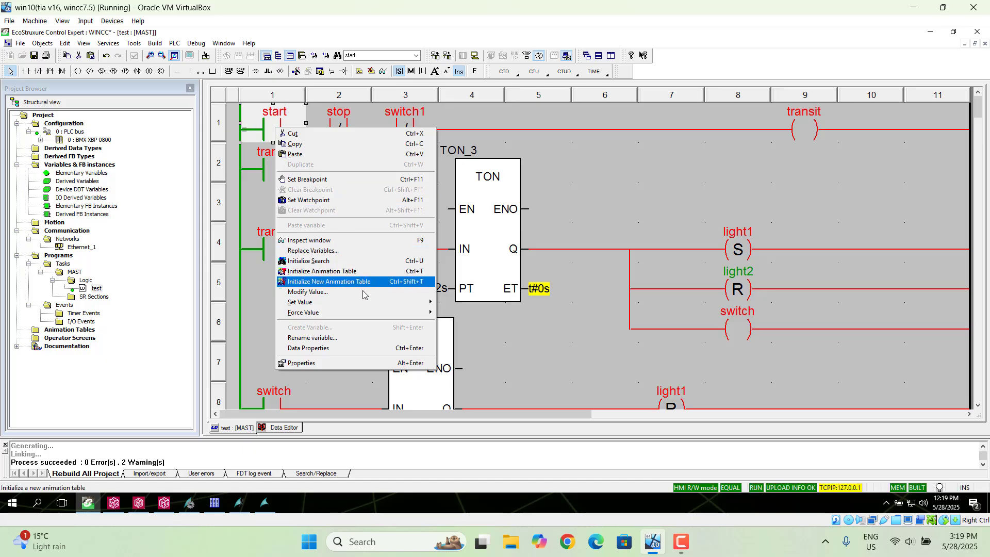
pyautogui.moveTo(401, 306)
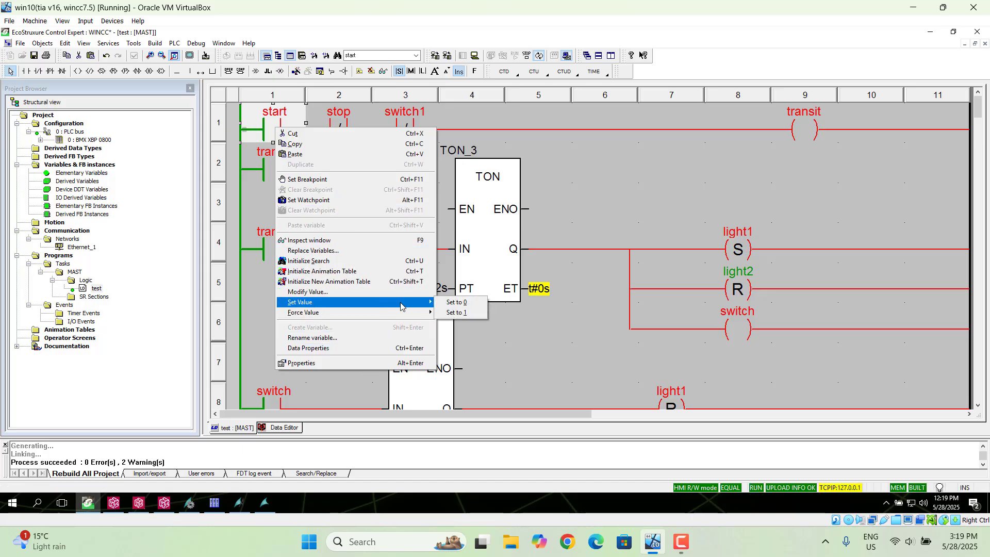
pyautogui.click(462, 313)
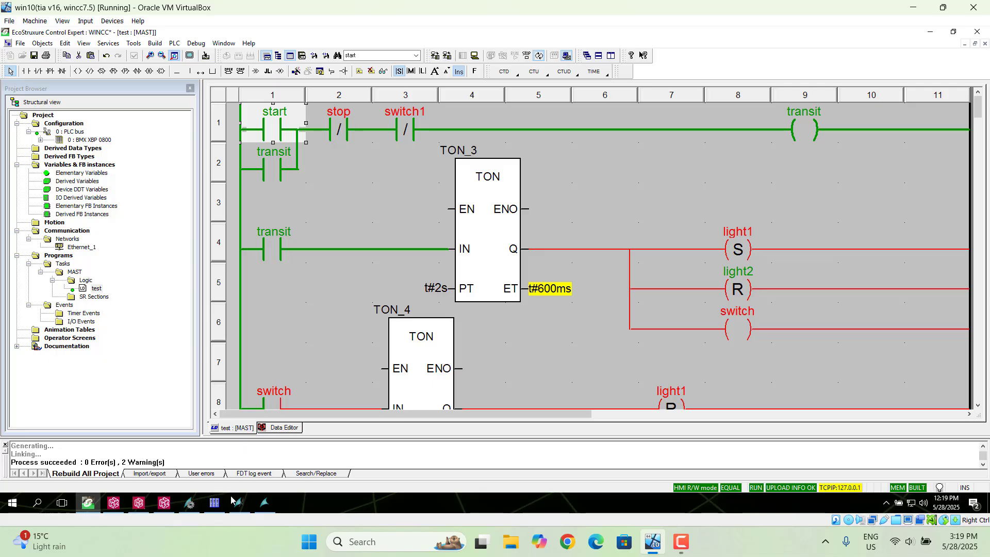
# Step: Bring up WinCC-Runtime to watch the lights, stop the sequence with the picture's stop button, and close the runtime
pyautogui.click(262, 507)
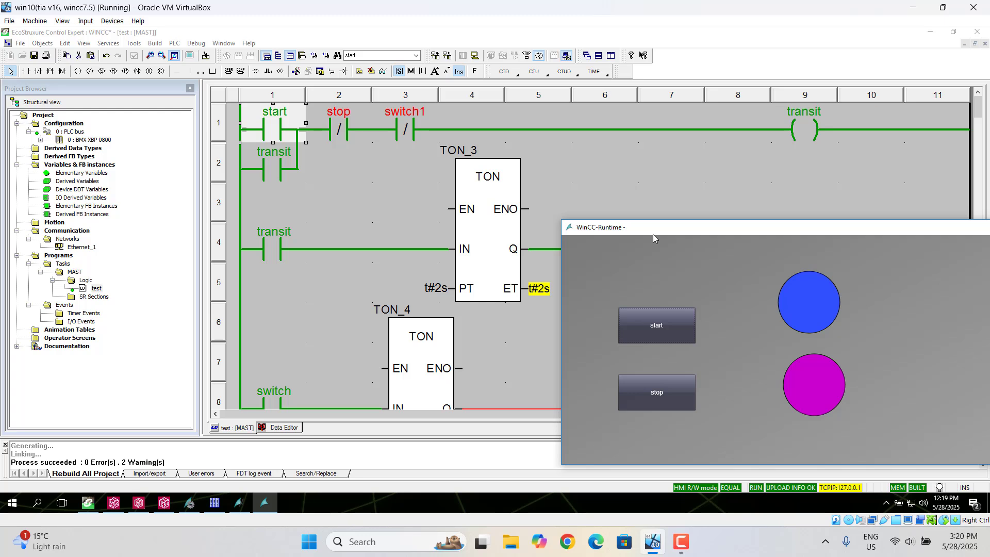
pyautogui.click(658, 395)
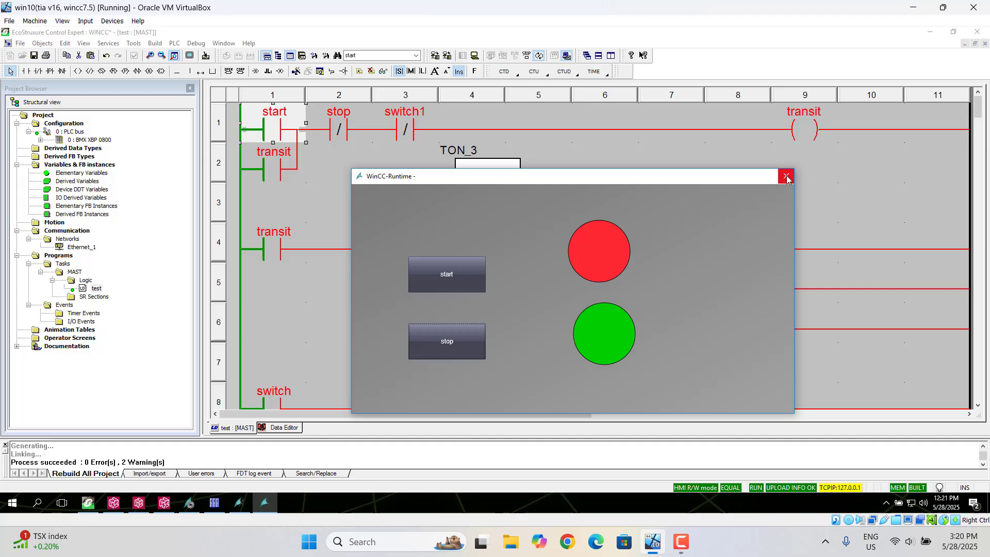
pyautogui.click(786, 176)
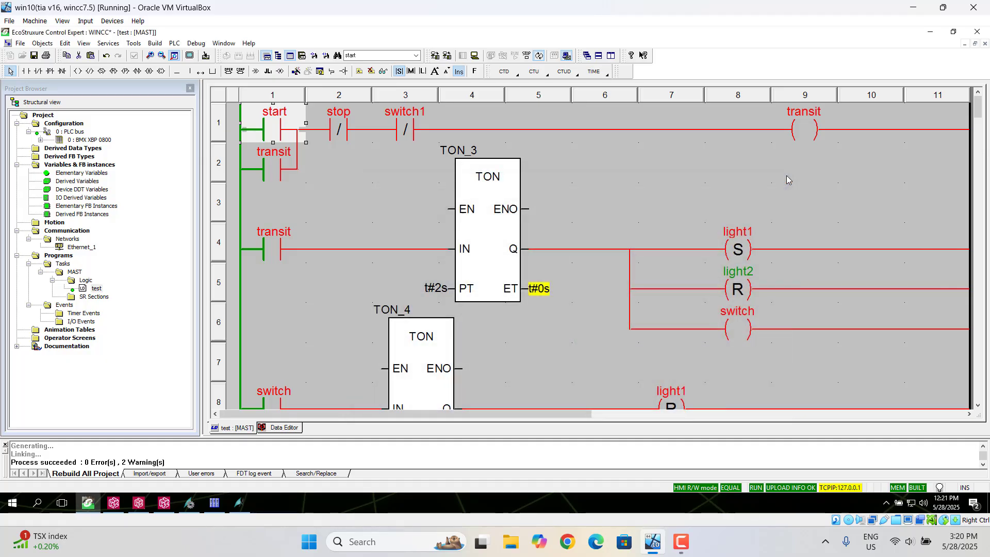
# Step: In Graphics Designer, set the upper circle's No/FALSE background colour to grey B6B6B6 and accept the changes
pyautogui.click(238, 503)
pyautogui.click(256, 168)
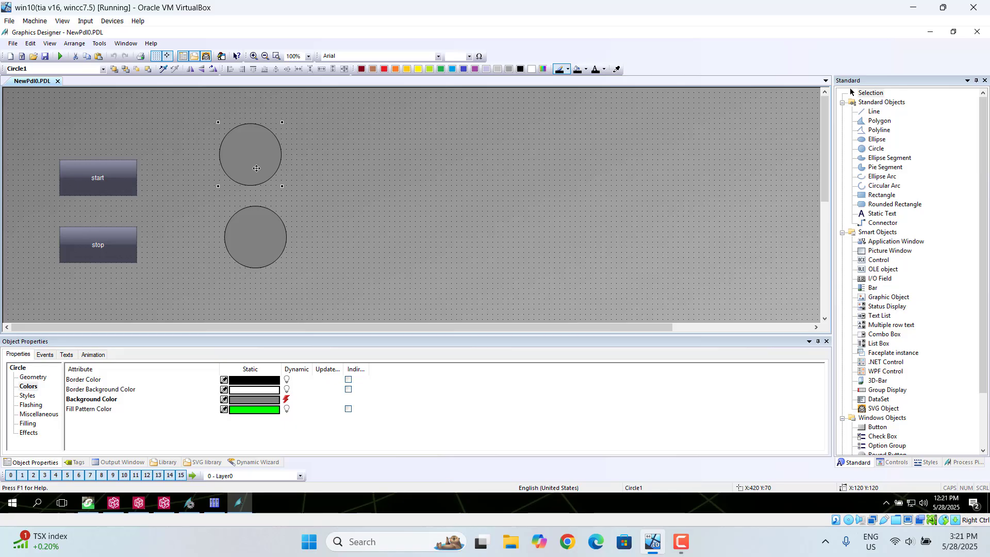
pyautogui.doubleClick(286, 401)
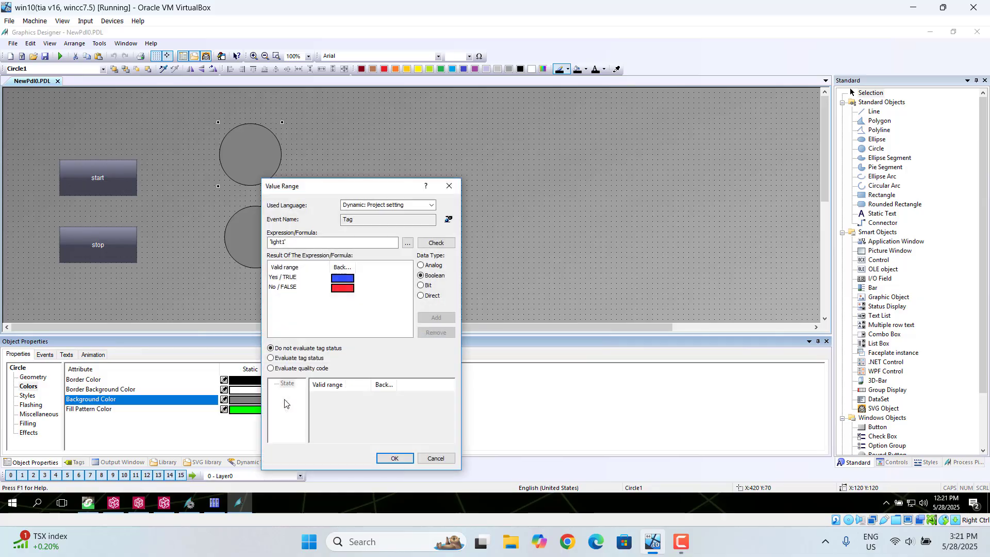
pyautogui.doubleClick(349, 289)
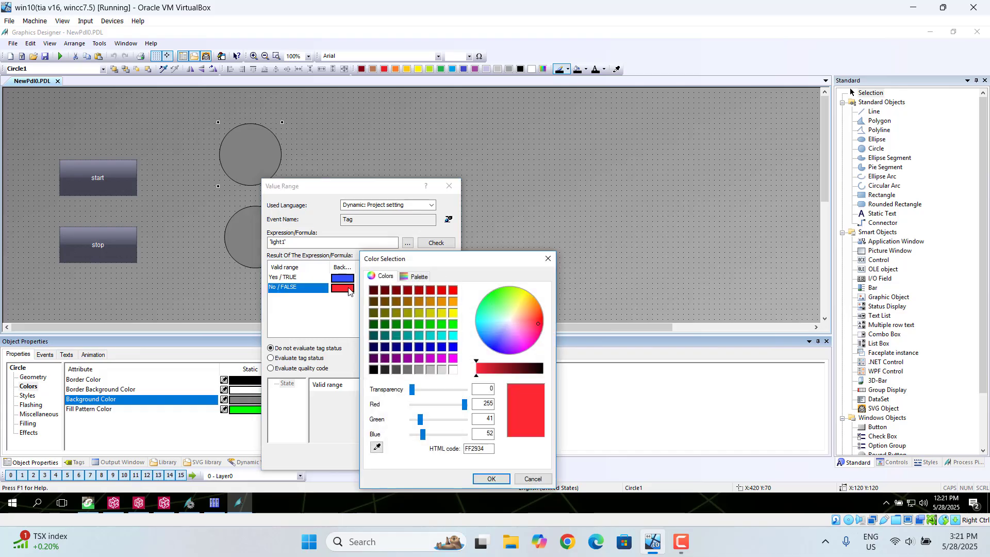
pyautogui.click(431, 370)
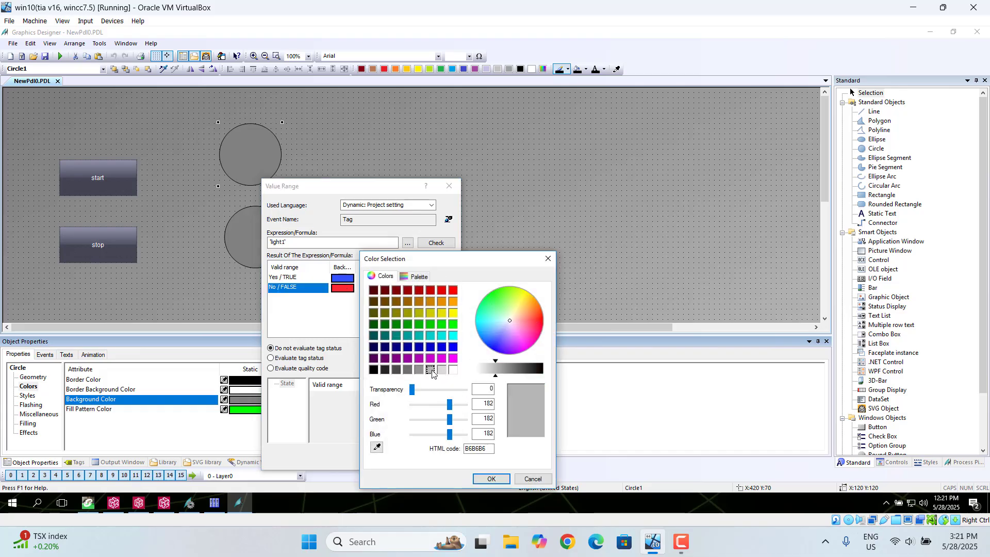
pyautogui.click(488, 478)
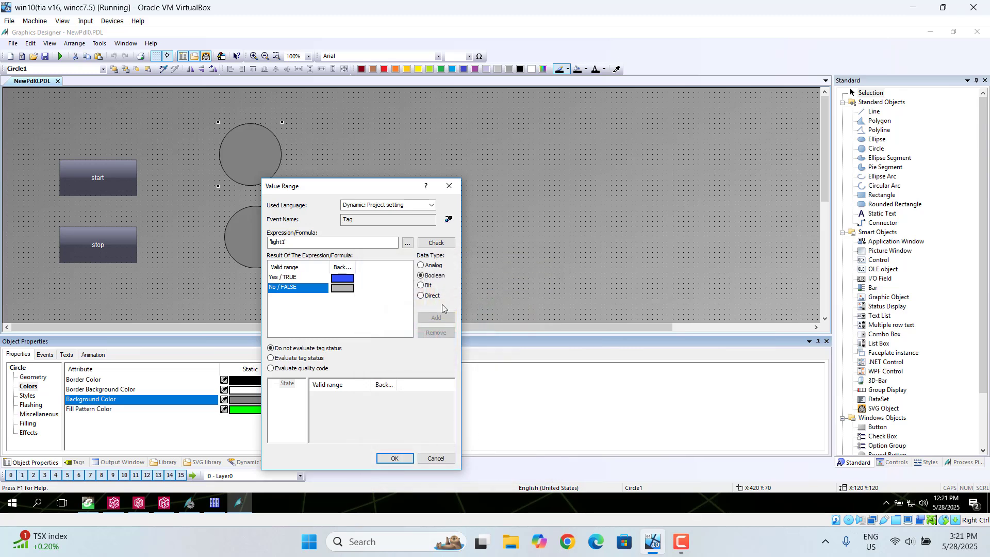
pyautogui.click(447, 188)
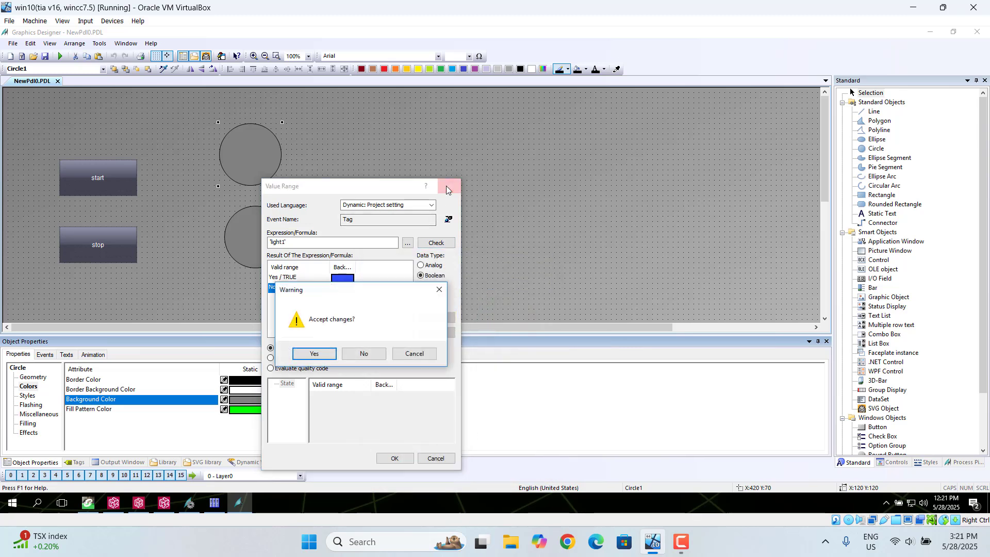
pyautogui.click(316, 357)
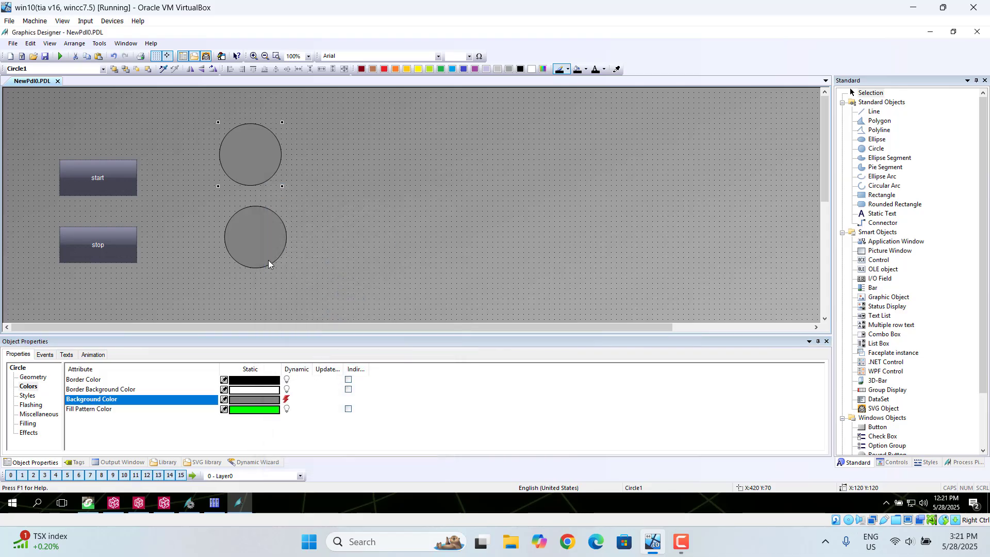
# Step: Set the lower circle's background colour for the Yes/TRUE state of light2 to blue 0000E6
pyautogui.click(260, 247)
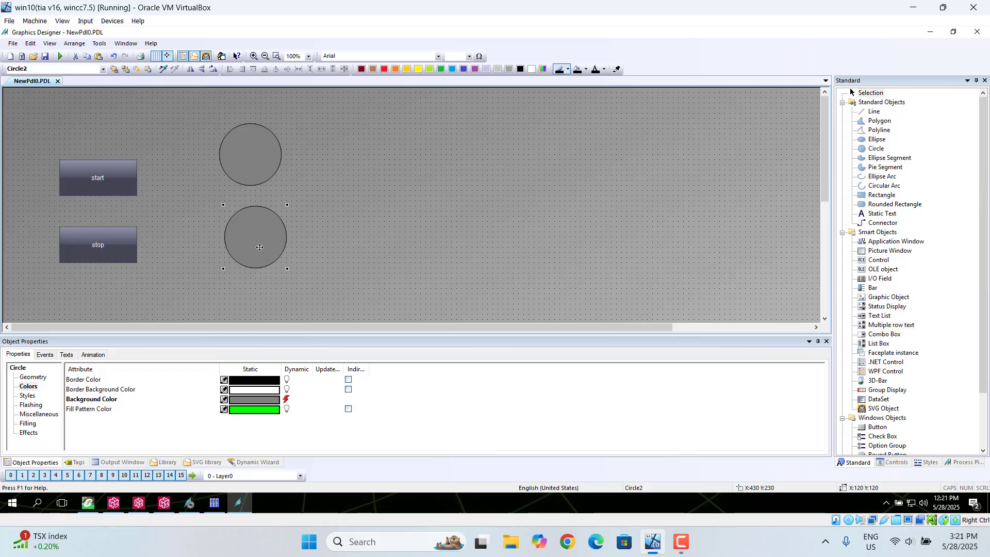
pyautogui.doubleClick(287, 402)
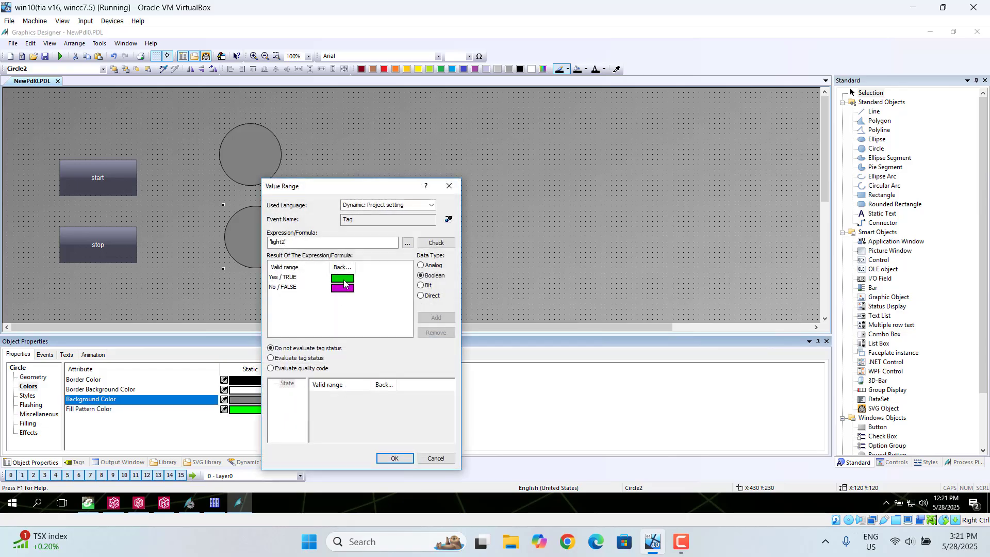
pyautogui.doubleClick(344, 281)
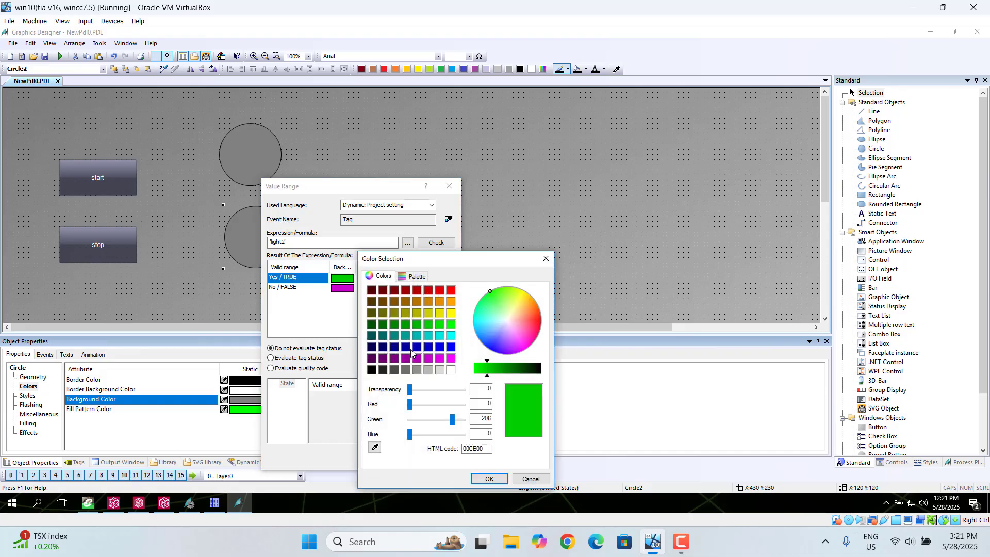
pyautogui.click(438, 347)
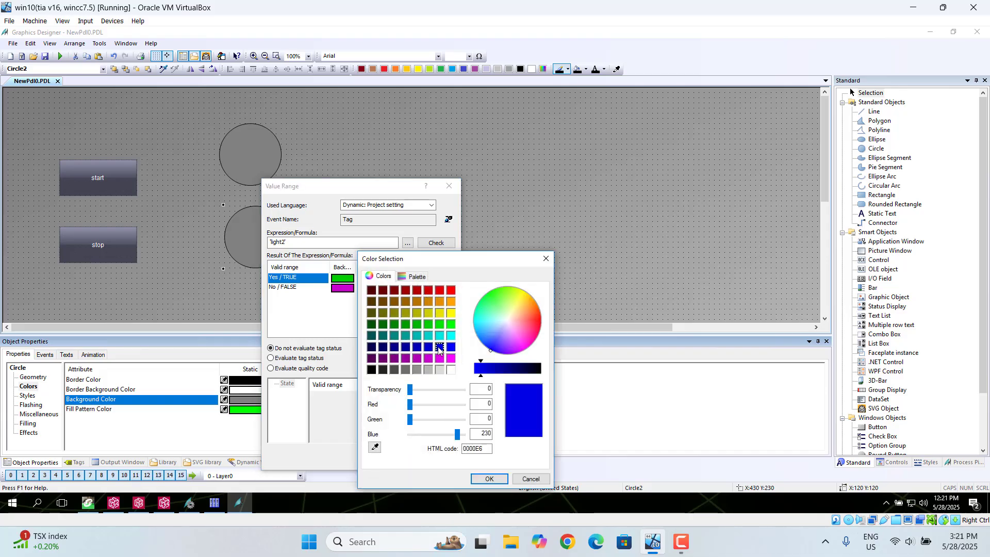
pyautogui.click(488, 476)
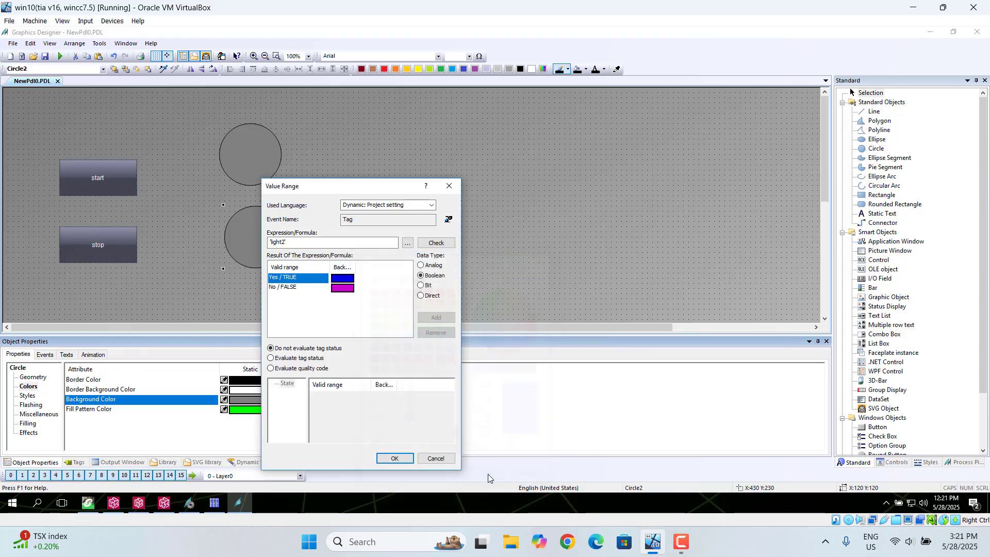
# Step: Set the lower circle's No/FALSE background colour to grey B6B6B6 and accept the value range
pyautogui.doubleClick(342, 288)
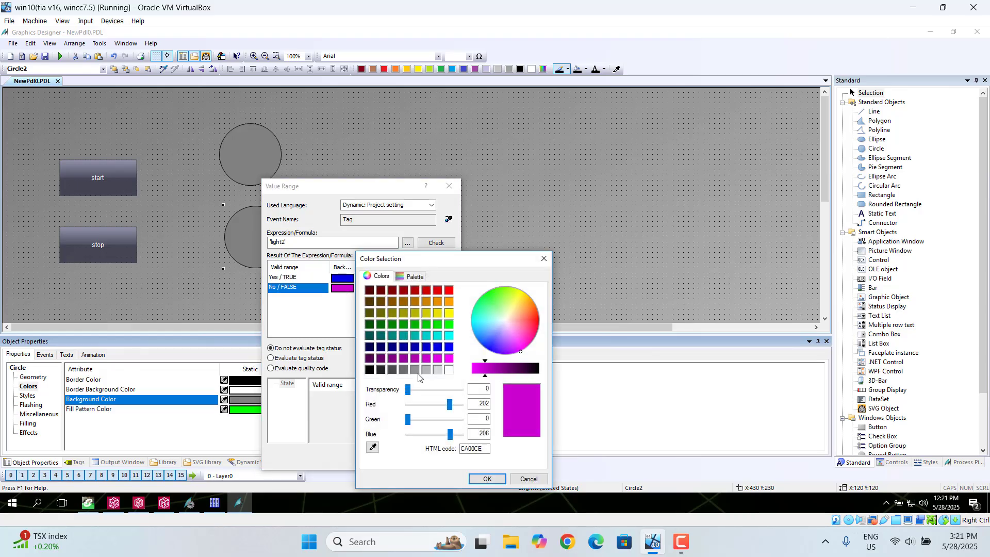
pyautogui.click(426, 371)
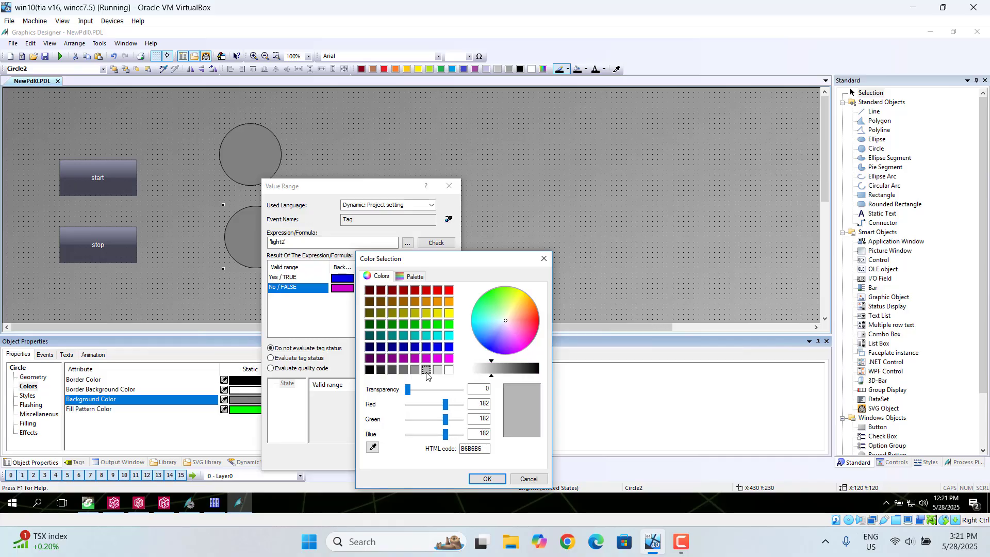
pyautogui.click(486, 478)
pyautogui.click(388, 456)
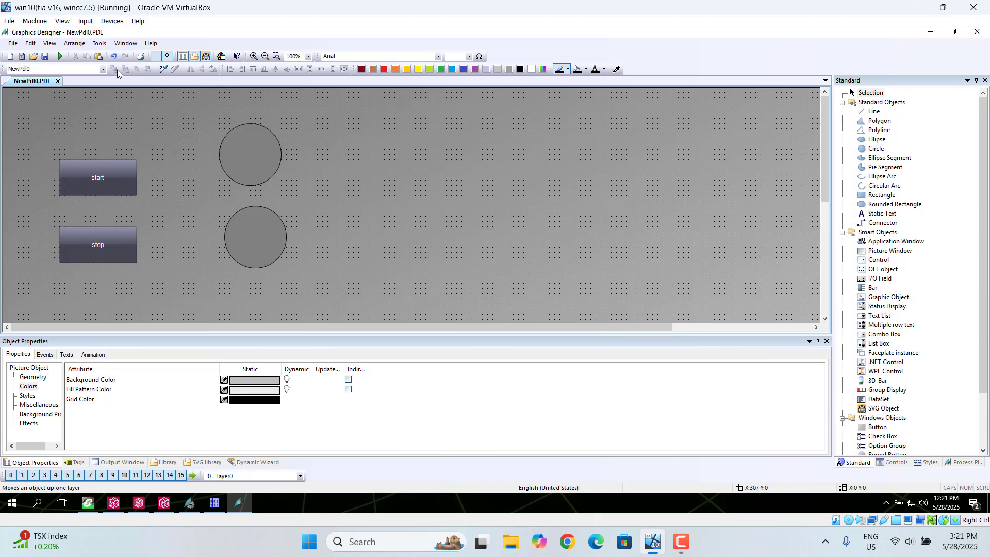
# Step: Run the picture in front of the Control Expert ladder program, test its start button, and close WinCC-Runtime
pyautogui.click(60, 56)
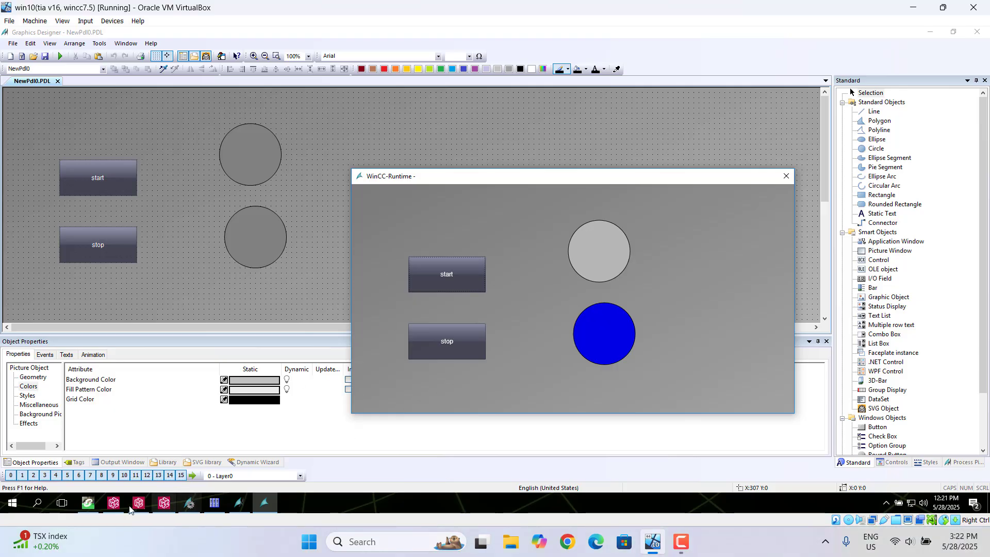
pyautogui.click(89, 504)
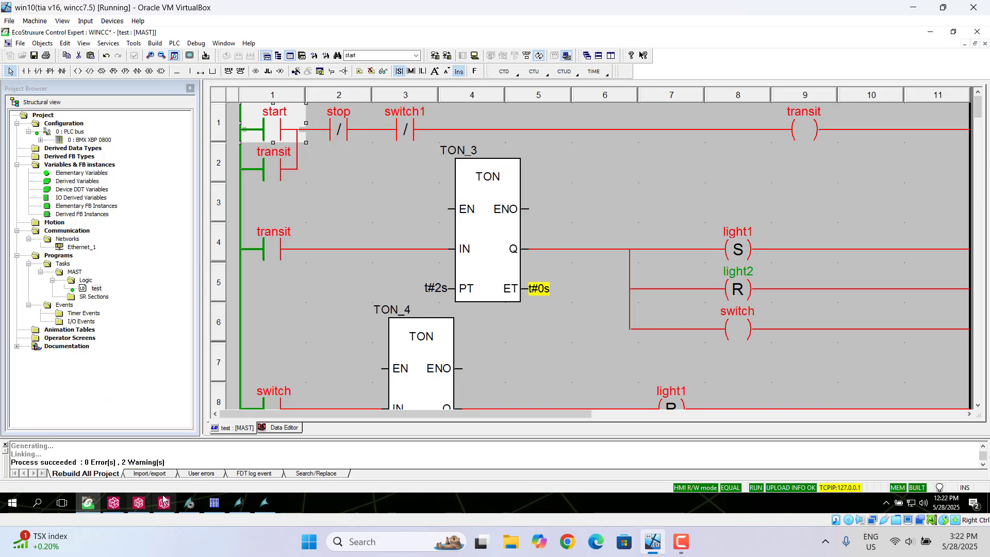
pyautogui.click(264, 504)
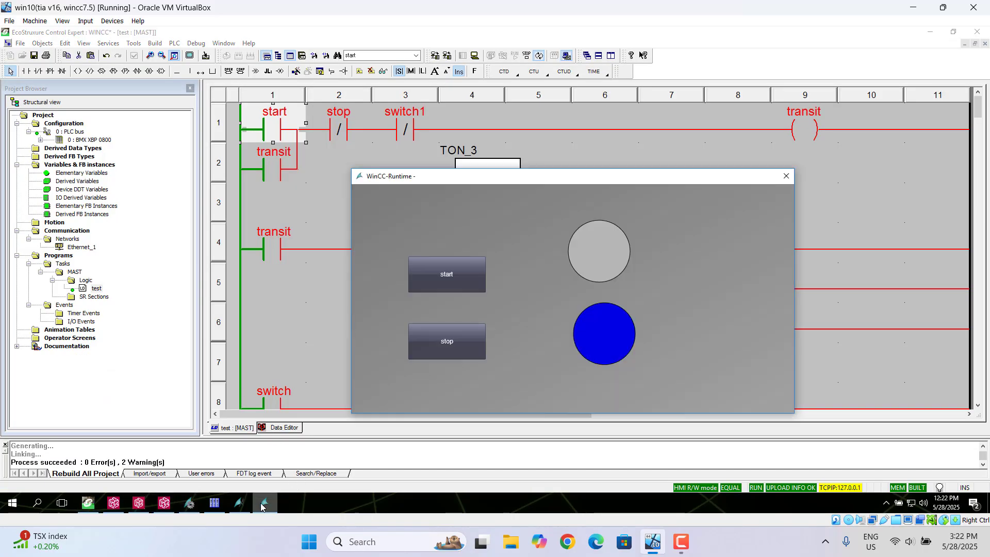
pyautogui.click(277, 134)
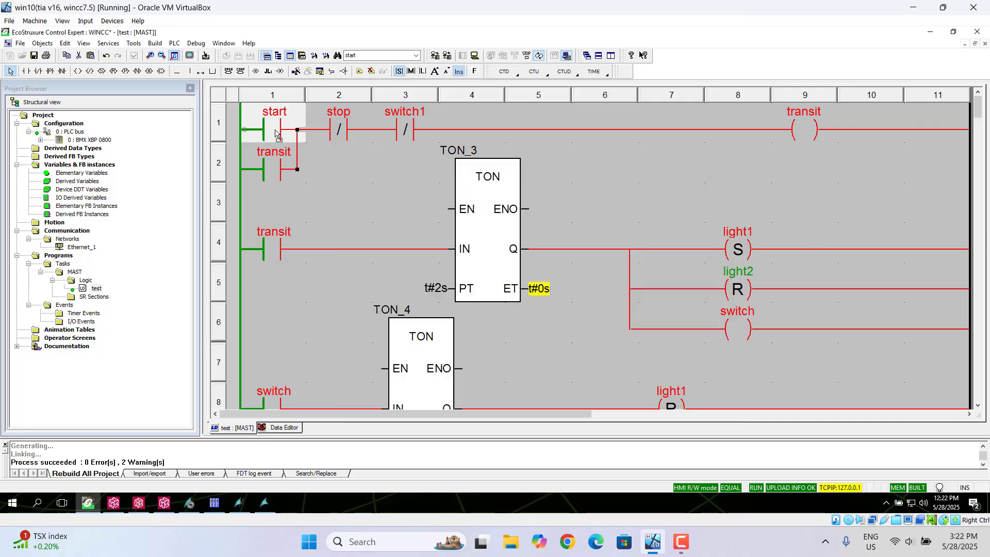
pyautogui.click(264, 504)
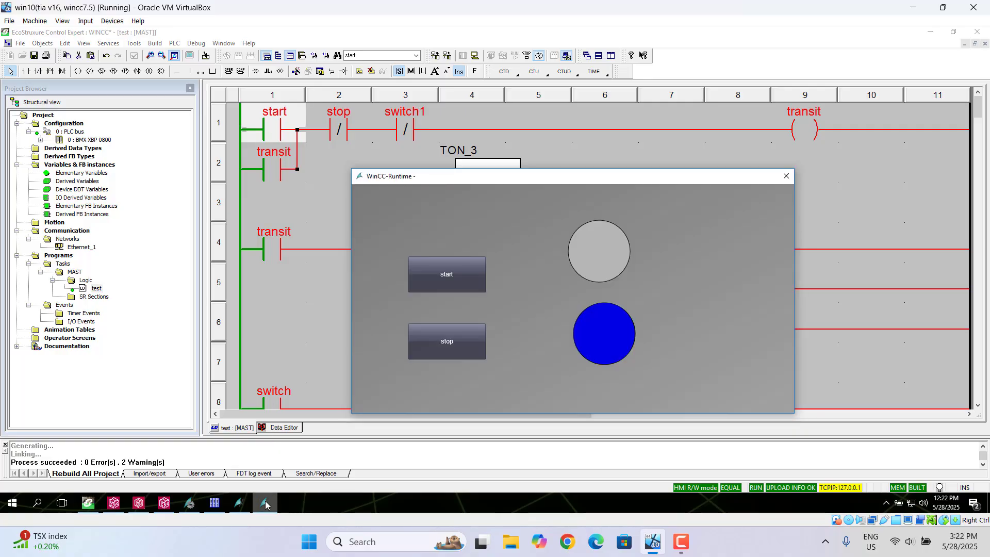
pyautogui.click(448, 279)
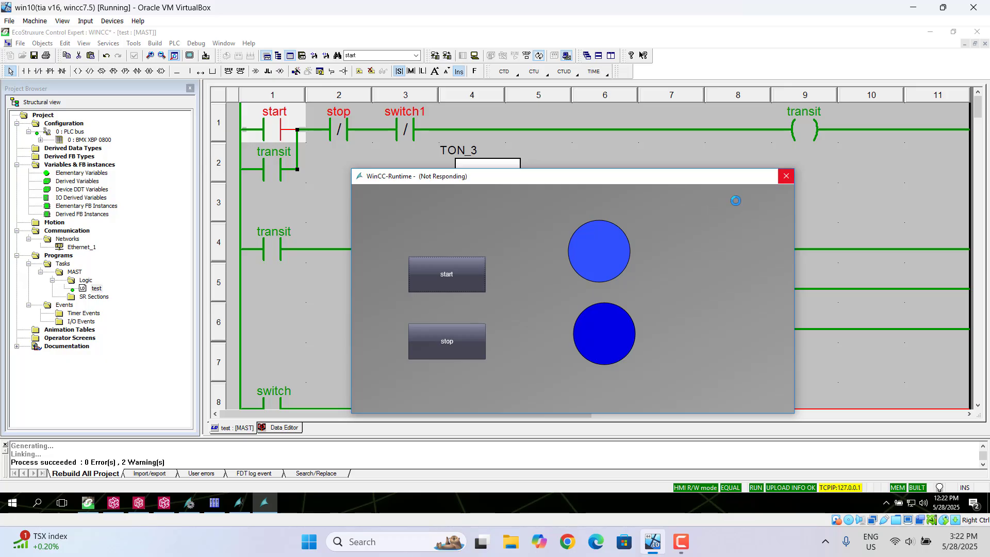
pyautogui.click(786, 177)
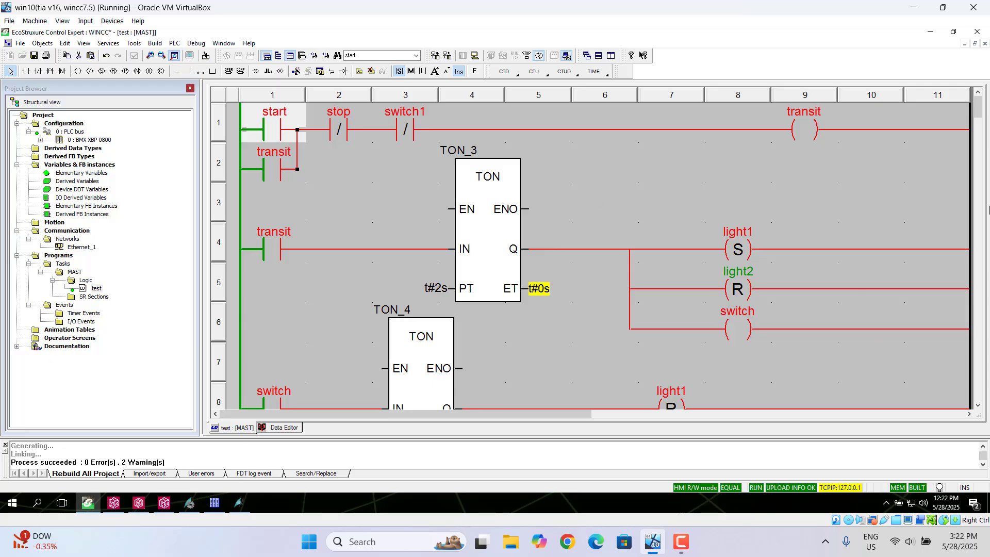
pyautogui.click(176, 45)
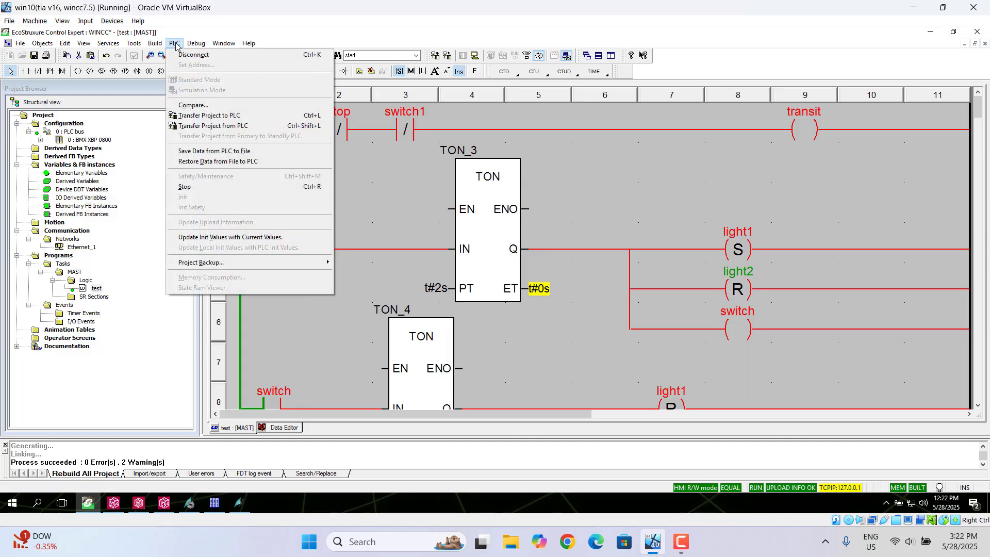
pyautogui.press('Right')
pyautogui.click(729, 362)
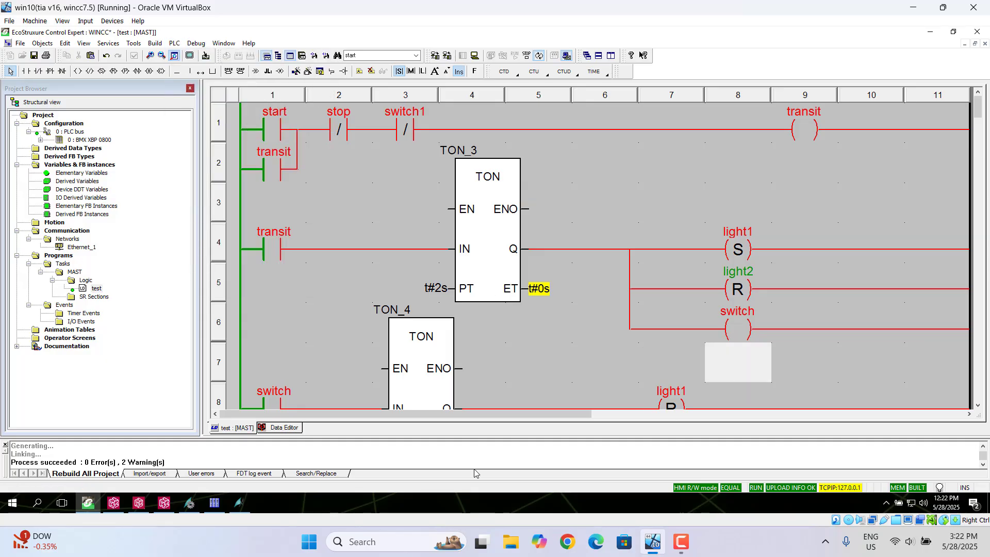
# Step: Rerun the picture from Graphics Designer and bring WinCC-Runtime in front of the Control Expert ladder program
pyautogui.click(241, 504)
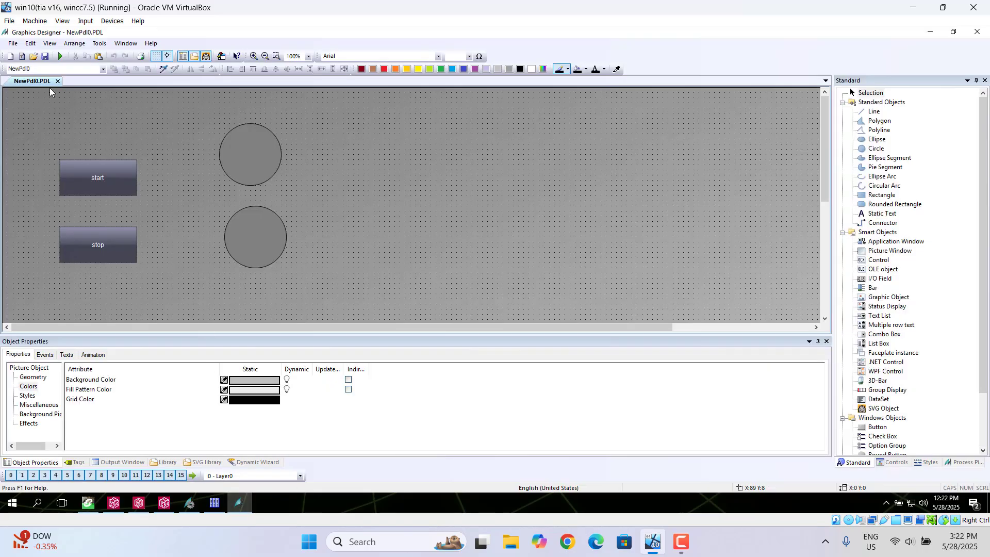
pyautogui.click(61, 57)
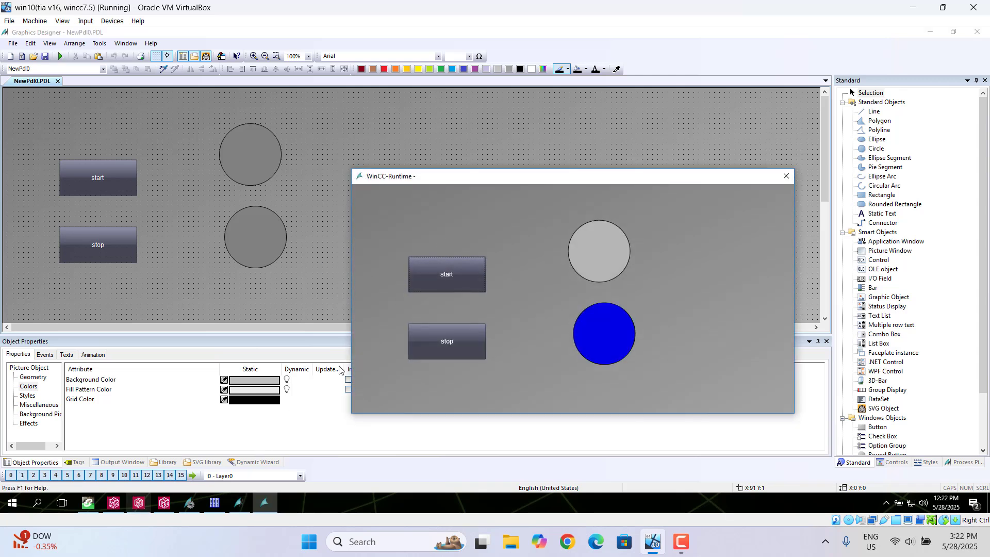
pyautogui.click(88, 505)
pyautogui.click(264, 504)
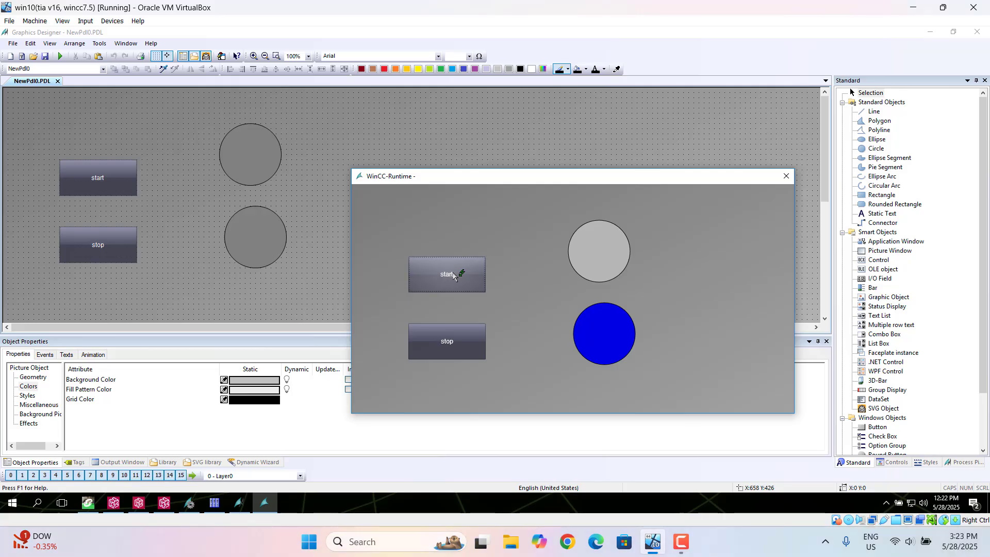
pyautogui.click(87, 503)
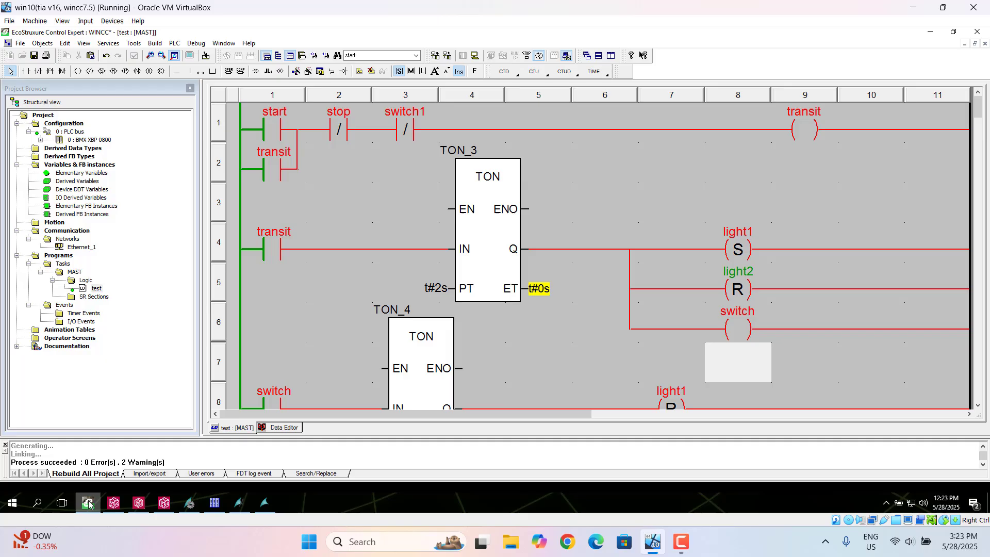
pyautogui.click(265, 504)
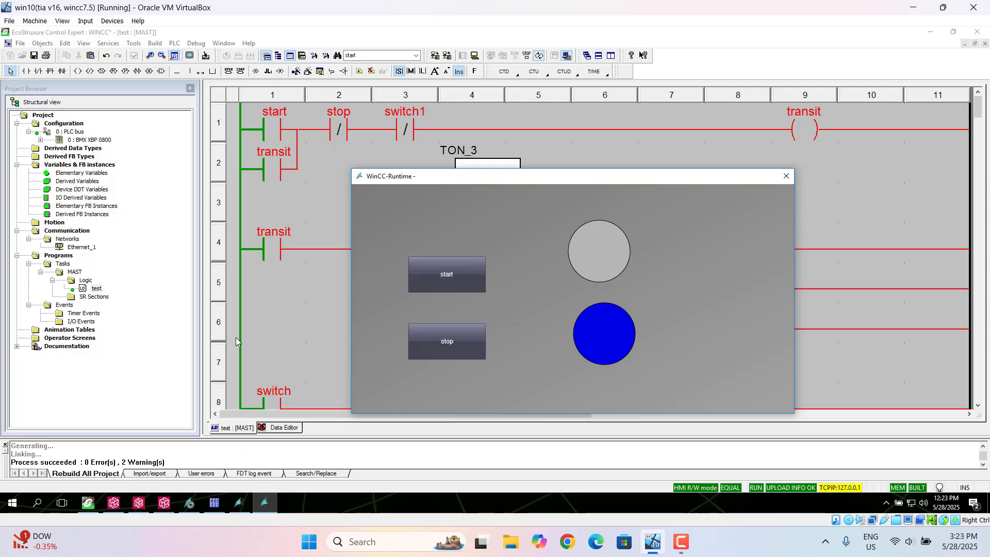
# Step: Start the light sequence with the picture's start button, watch the circles alternate, and close the runtime
pyautogui.click(433, 276)
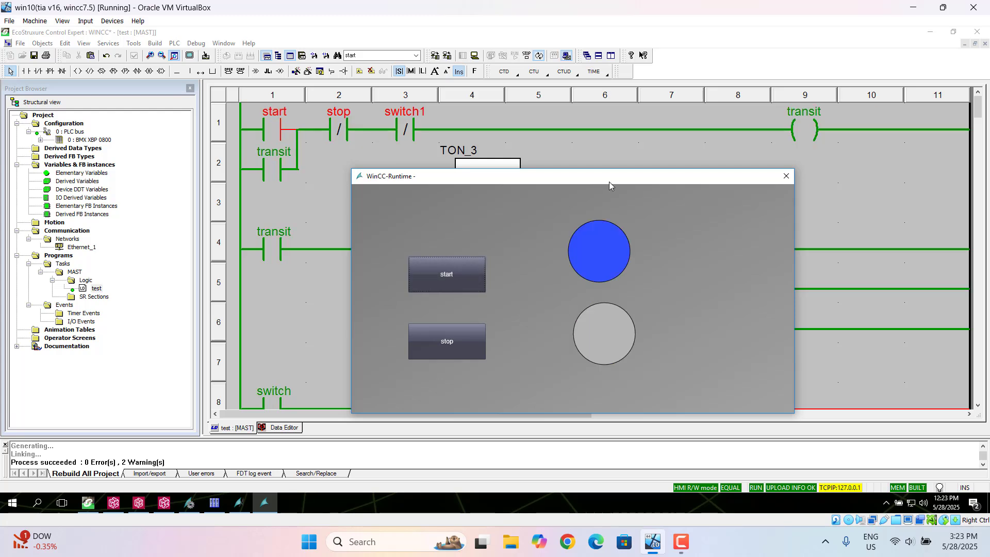
pyautogui.moveTo(609, 184); pyautogui.dragTo(591, 195)
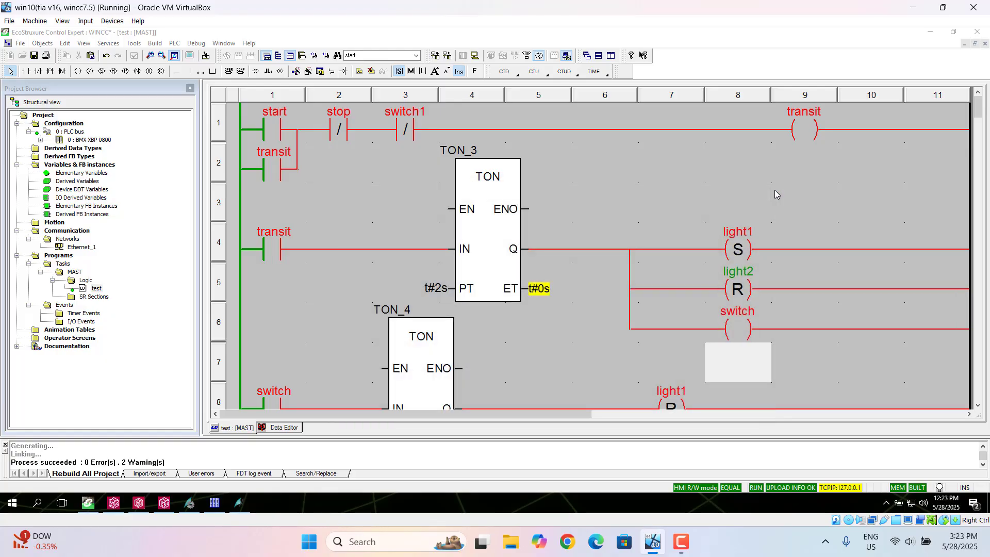
pyautogui.click(772, 189)
# Step: Disconnect Control Expert from the PLC and cut the TON_3 timer block out of the transit rung, confirming the modification
pyautogui.click(176, 44)
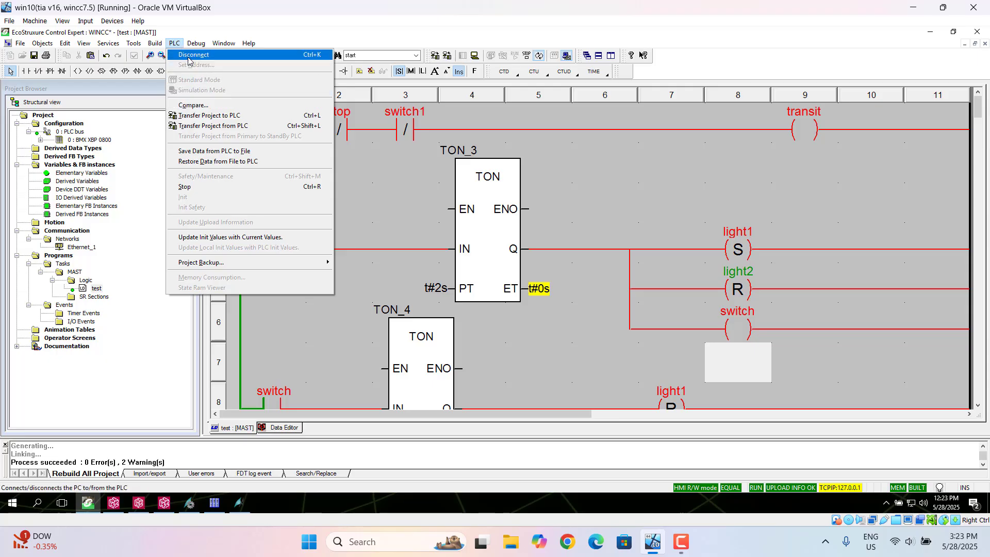
pyautogui.click(188, 58)
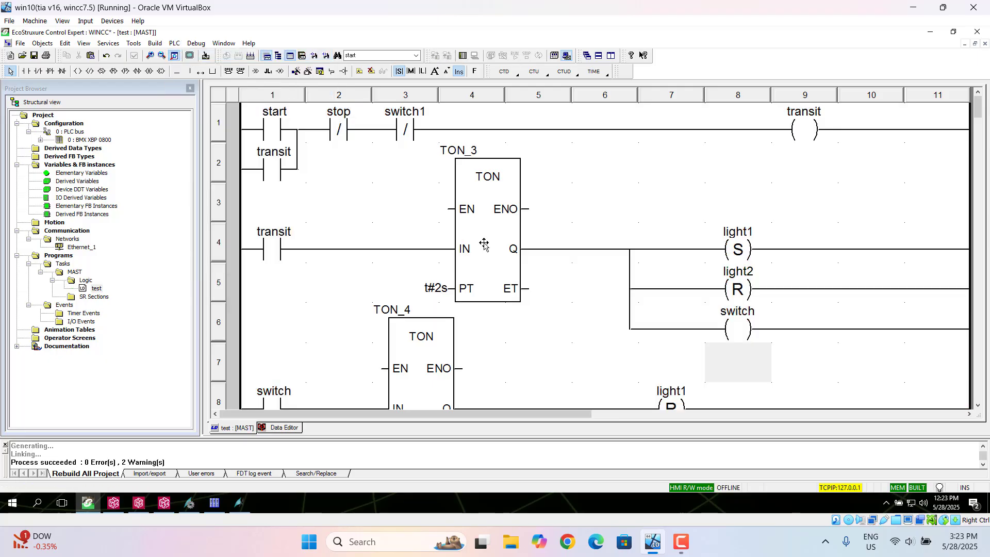
pyautogui.click(485, 246)
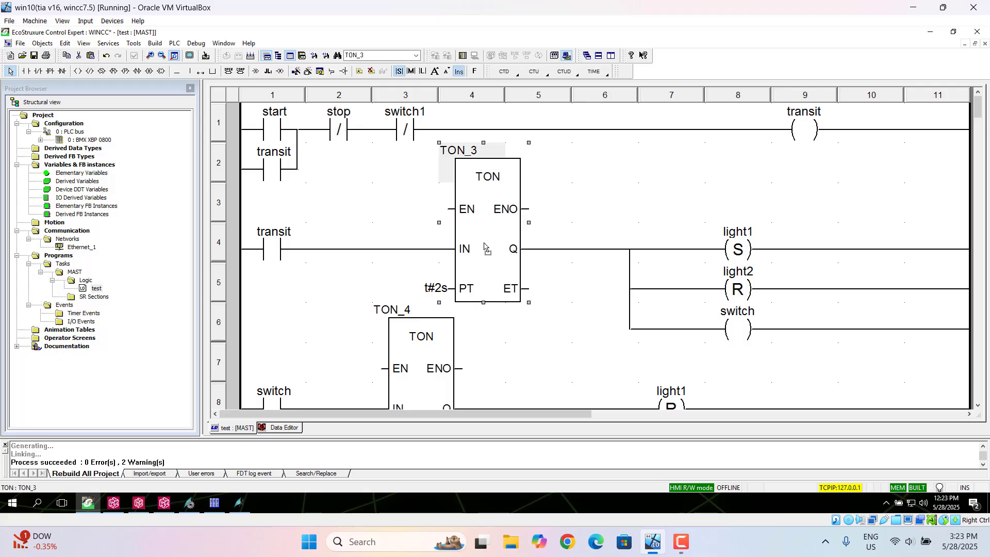
pyautogui.rightClick(496, 225)
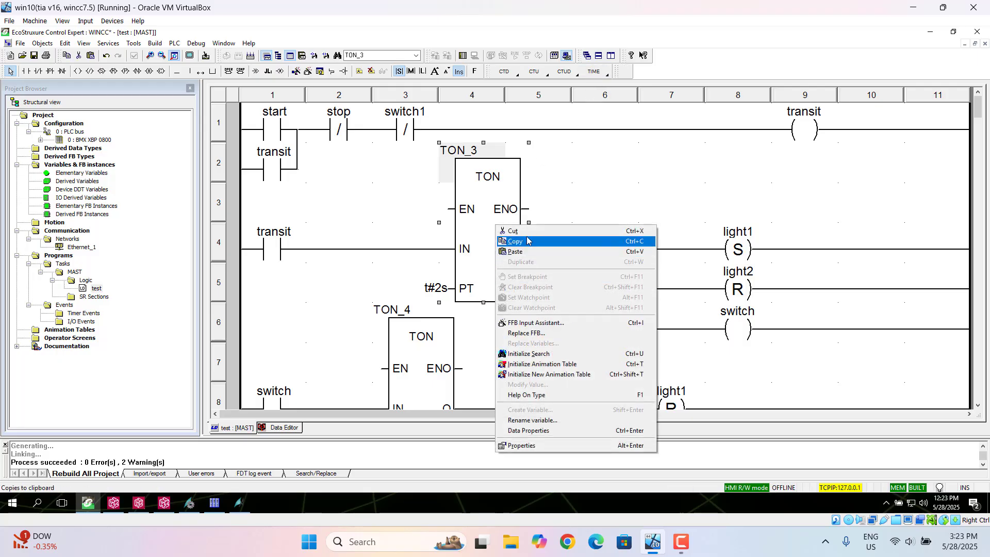
pyautogui.click(516, 233)
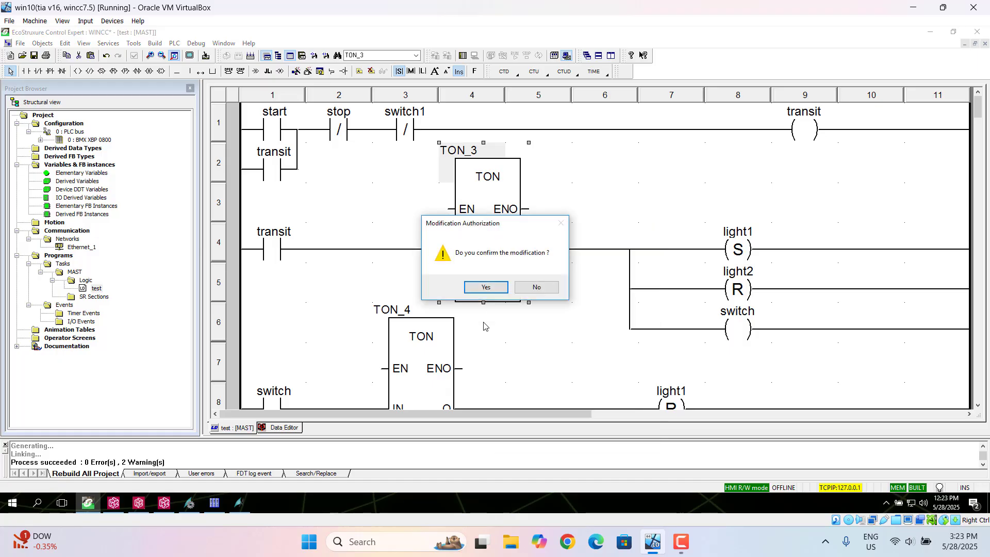
pyautogui.click(486, 287)
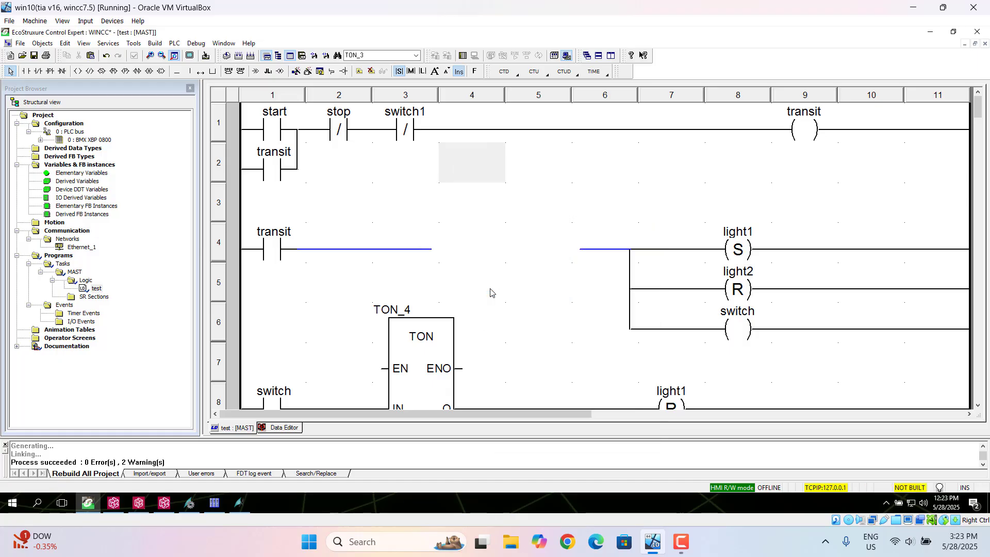
# Step: Try to place a TOF off-delay timer block in row 4, column 4 of the transit rung
pyautogui.click(593, 71)
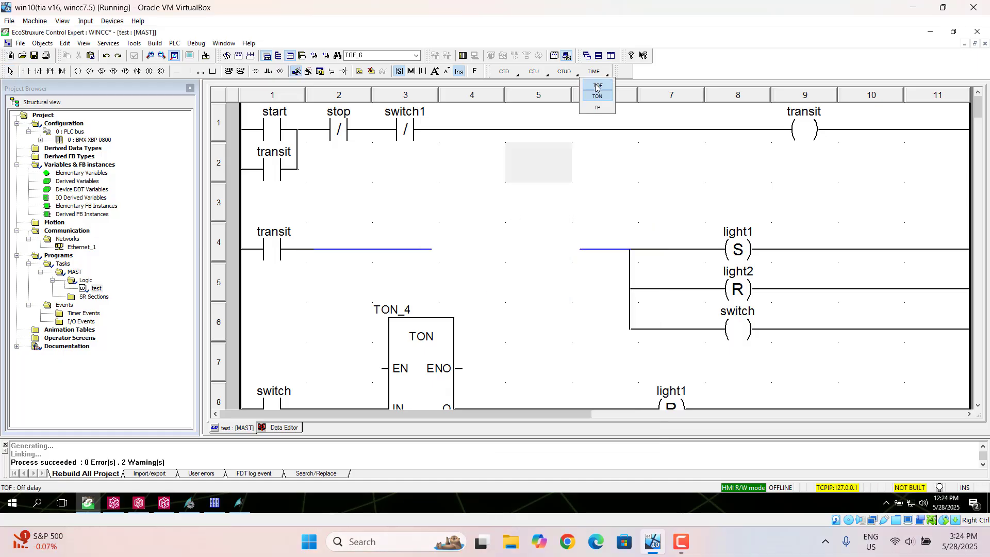
pyautogui.click(596, 84)
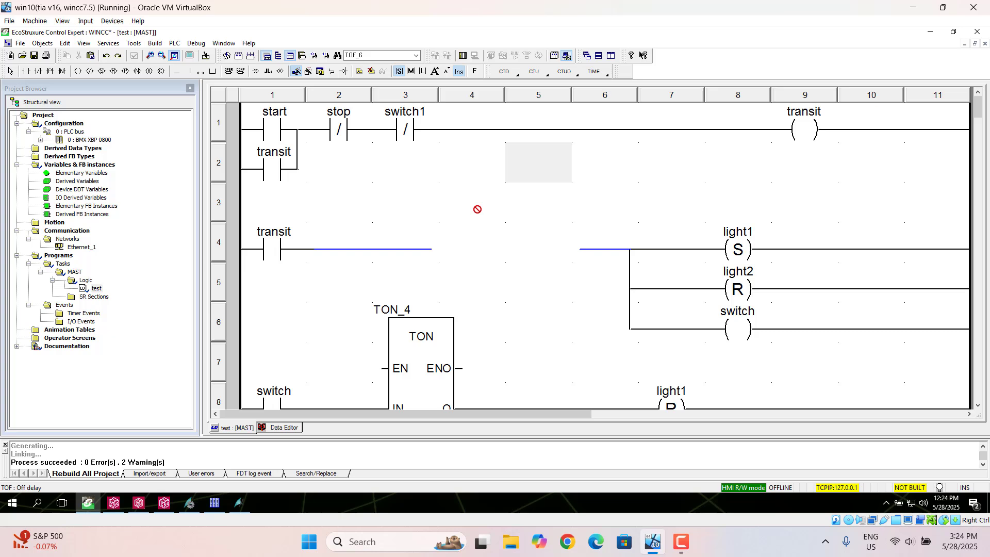
pyautogui.click(442, 242)
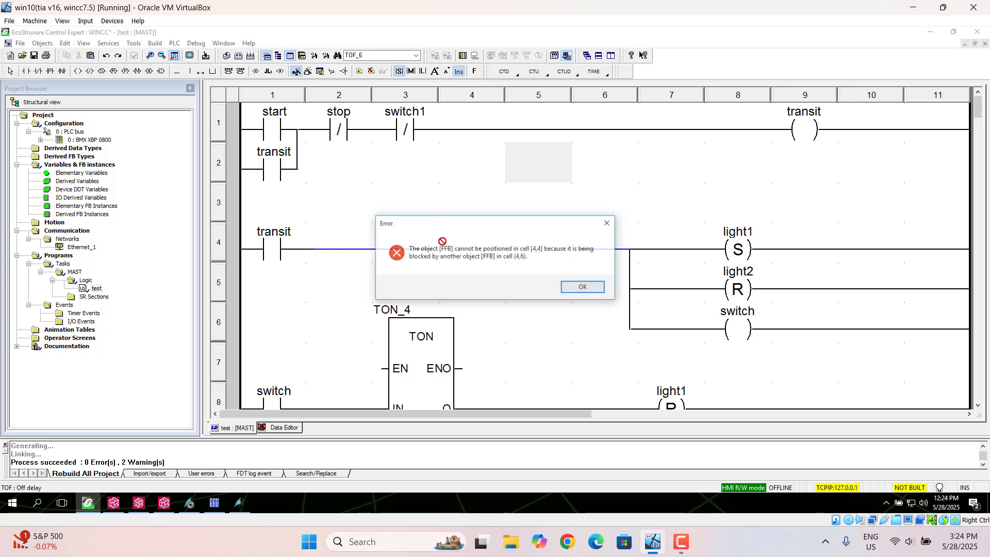
pyautogui.click(588, 289)
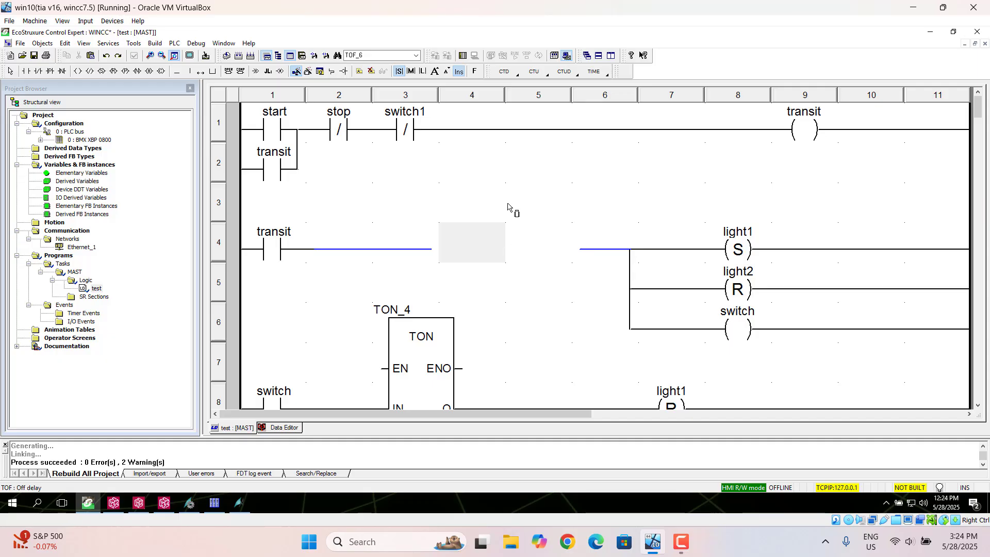
# Step: Place a TOF off-delay timer block in column 5 so its IN pin meets the transit rung
pyautogui.click(607, 75)
pyautogui.click(601, 85)
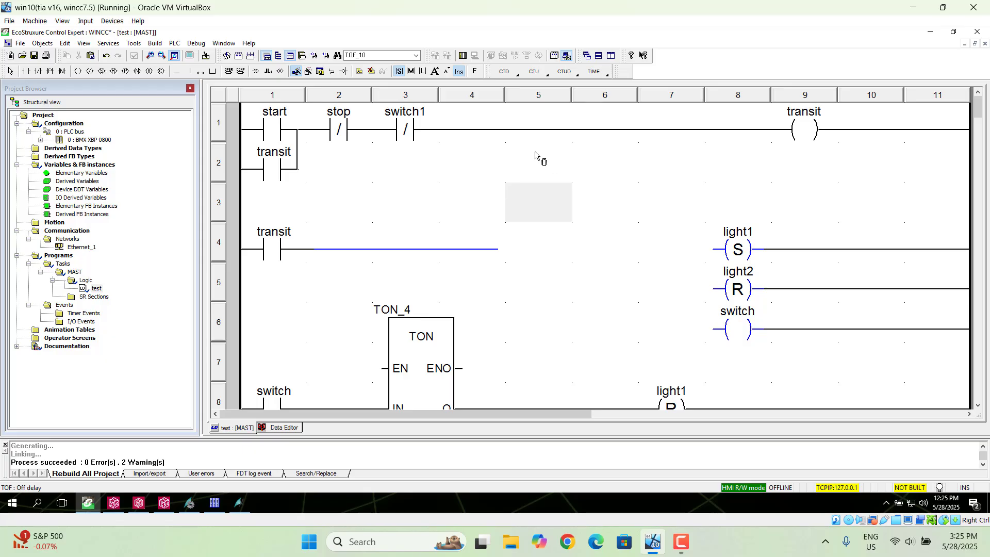
pyautogui.click(535, 153)
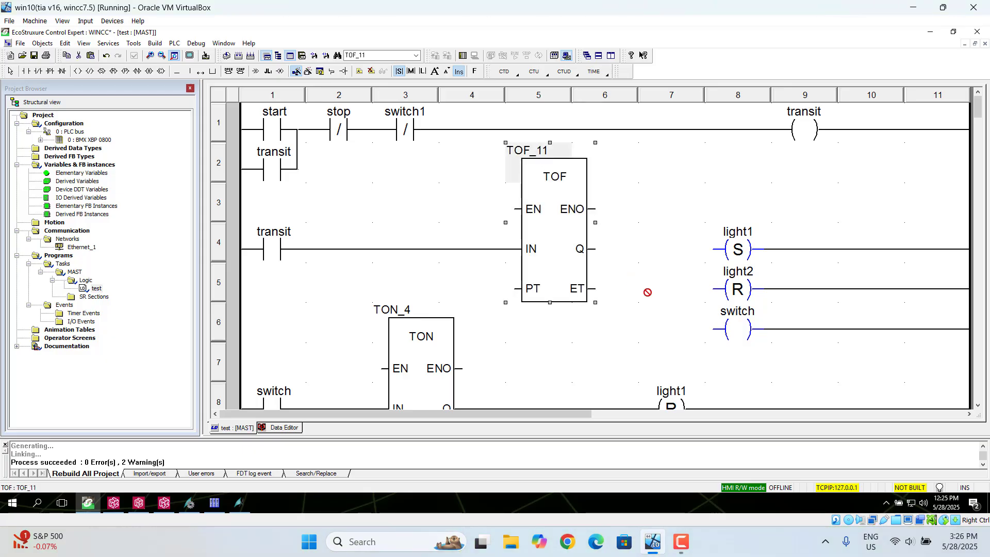
# Step: Link the TOF block's Q output to the light1 set coil and join the light2 and switch coils with vertical connections
pyautogui.click(175, 73)
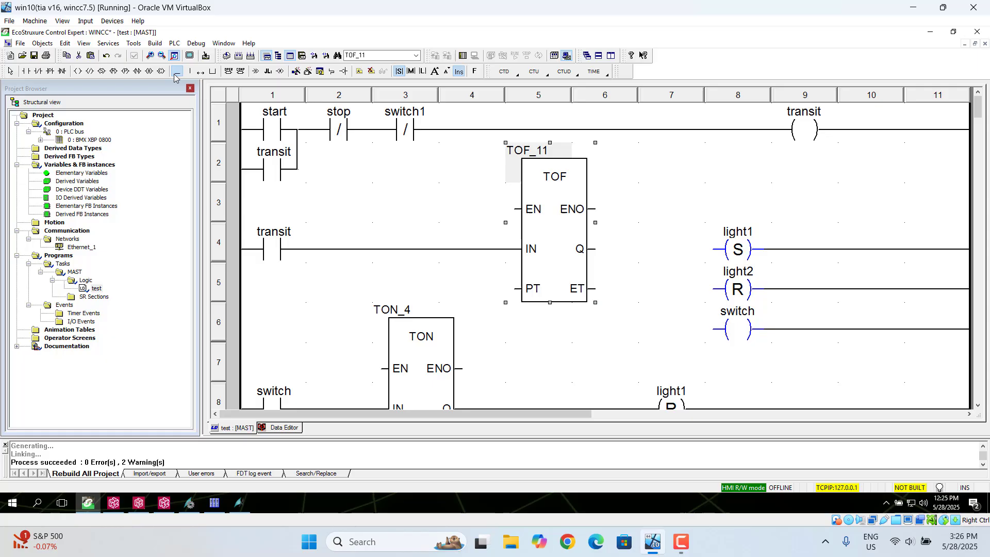
pyautogui.click(641, 252)
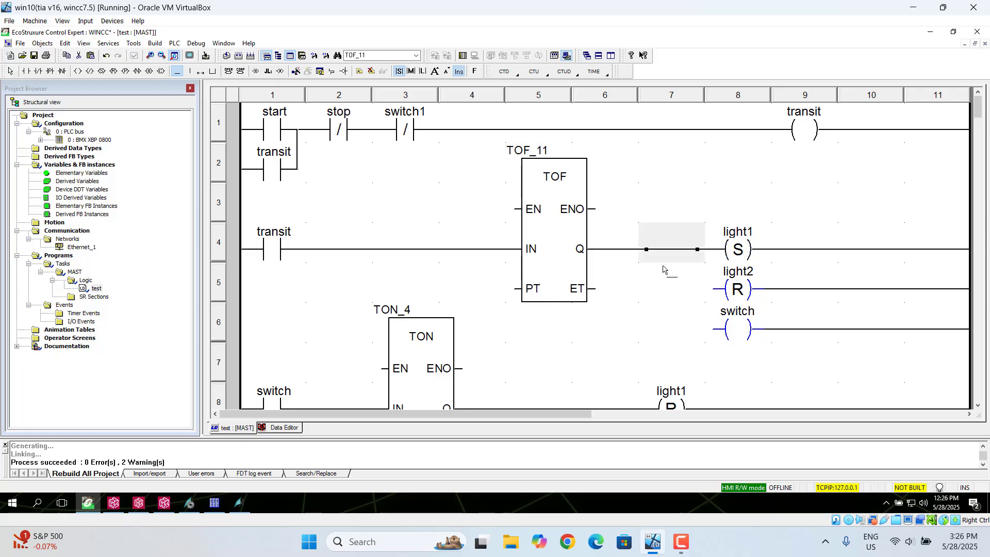
pyautogui.click(190, 71)
pyautogui.click(695, 267)
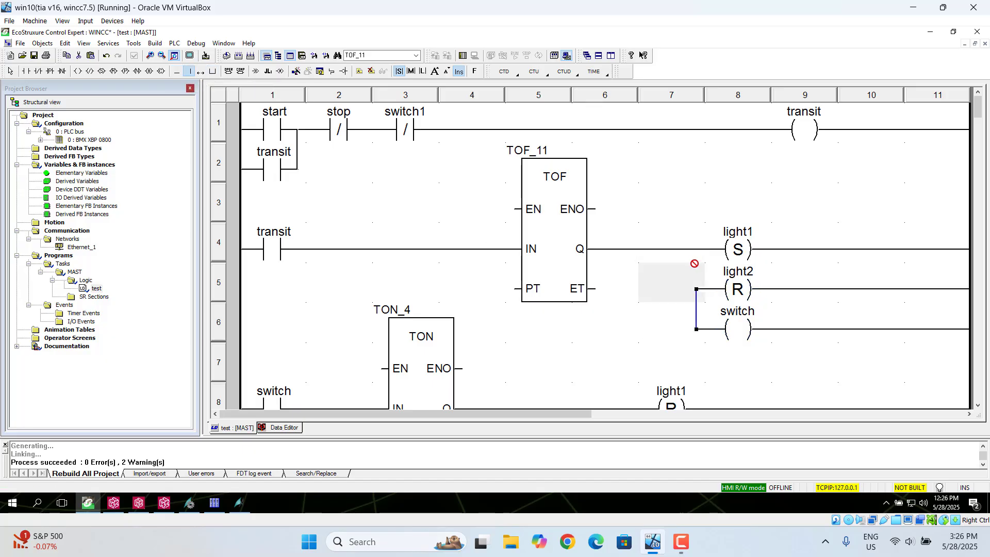
pyautogui.click(191, 73)
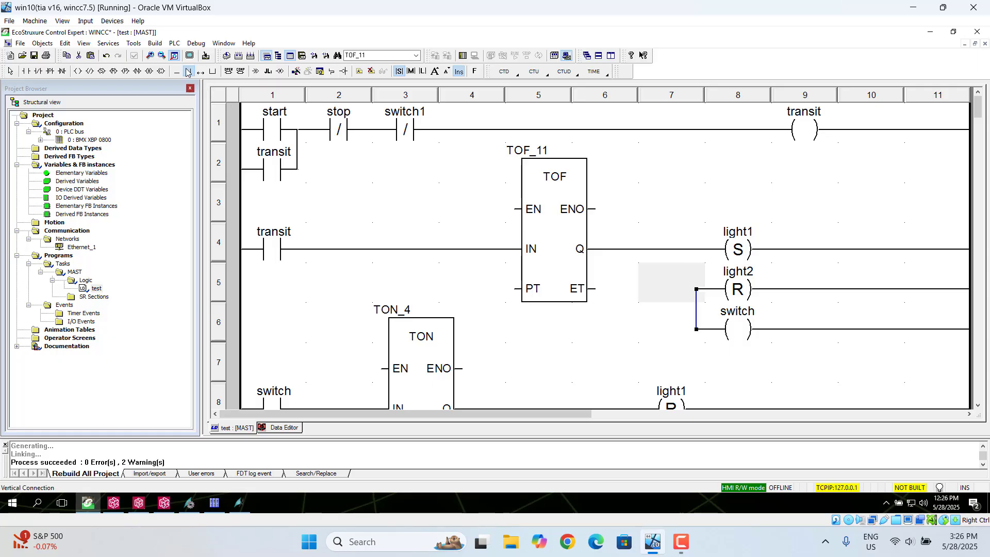
pyautogui.click(682, 260)
pyautogui.click(632, 336)
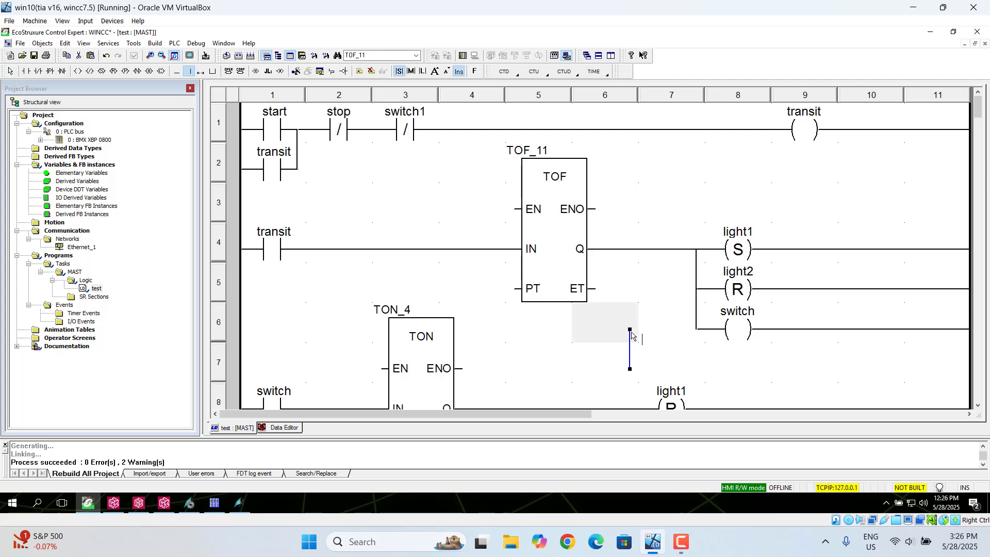
pyautogui.rightClick(631, 332)
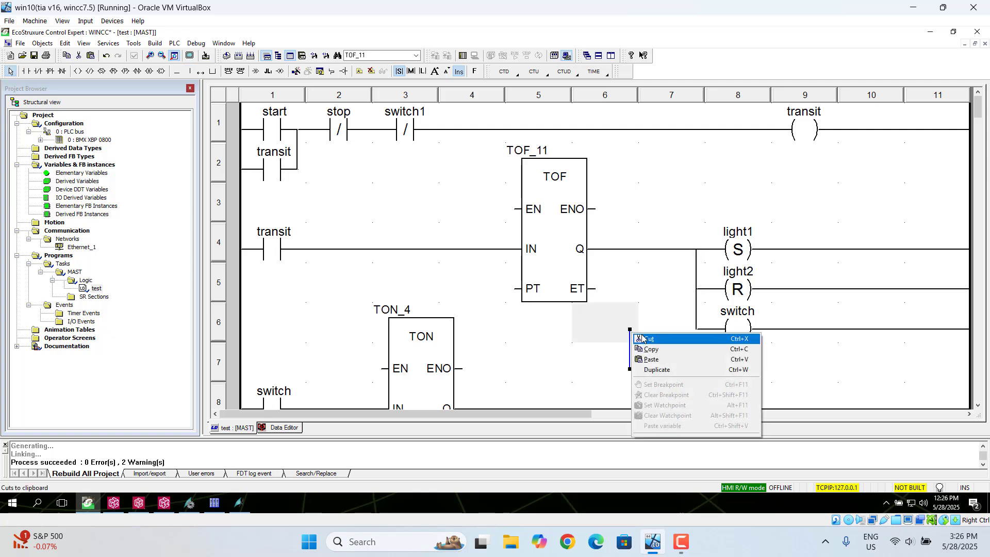
pyautogui.click(643, 338)
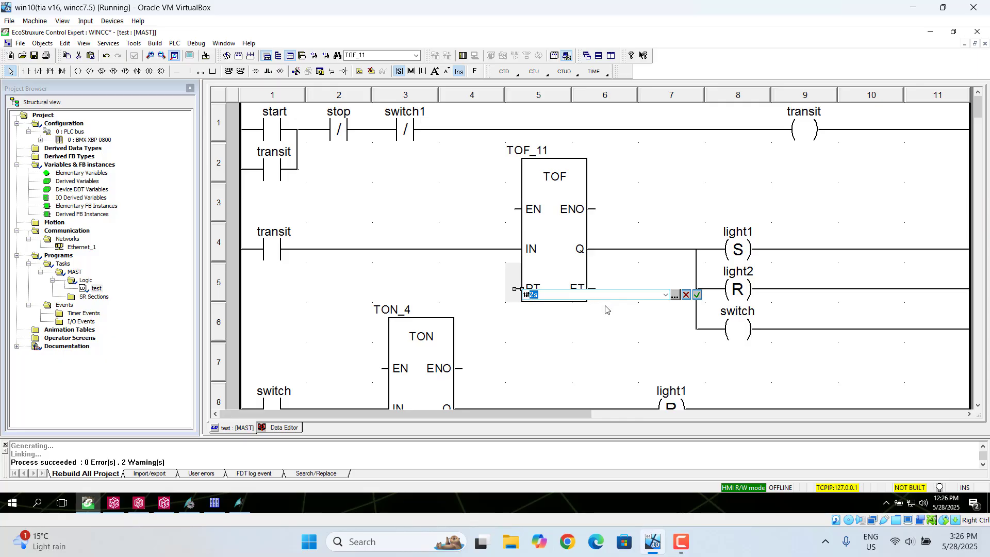
# Step: Set the TOF block's PT preset time to t#2s
pyautogui.click(697, 294)
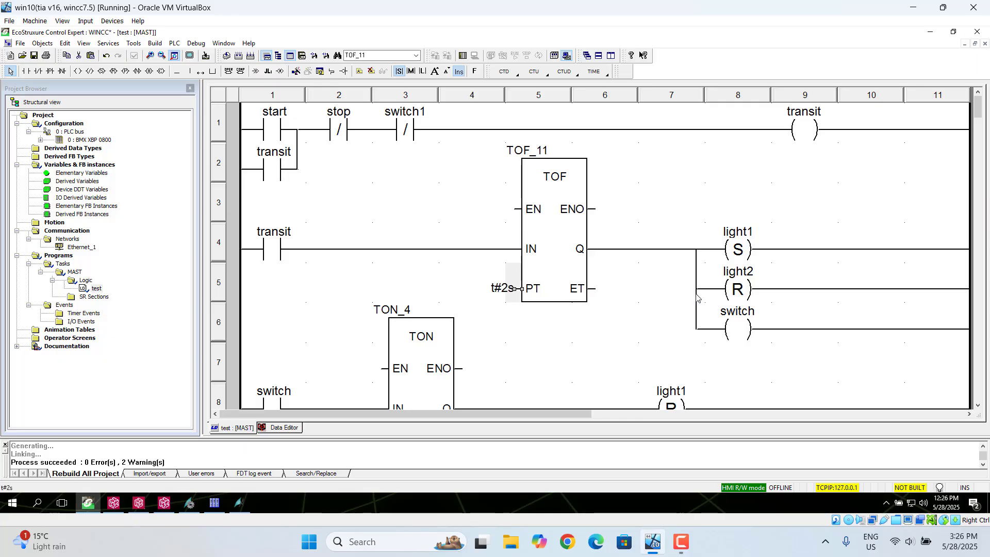
pyautogui.click(979, 405)
pyautogui.click(979, 406)
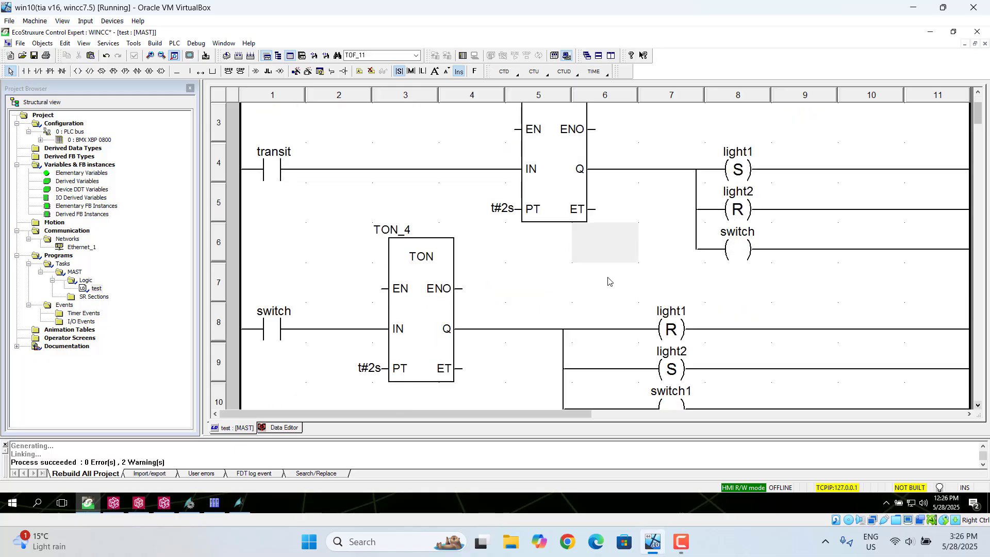
# Step: Rebuild the whole project, confirming the modified test section and the complete rebuild
pyautogui.click(153, 44)
pyautogui.click(177, 90)
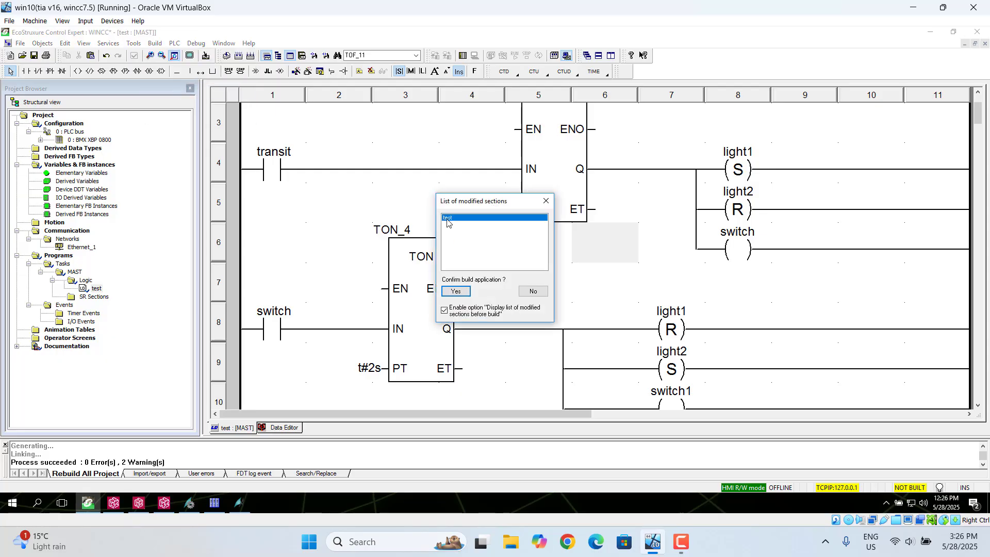
pyautogui.click(456, 292)
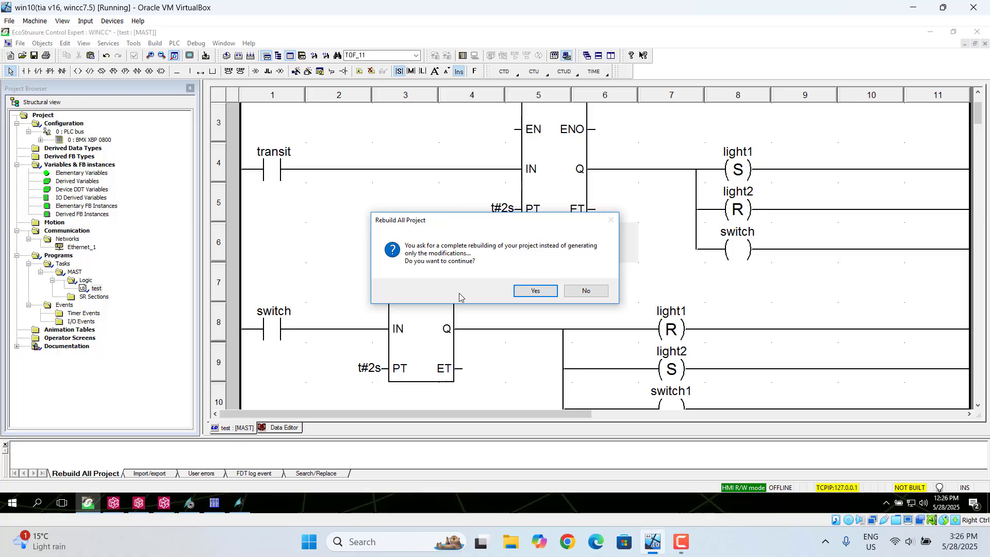
pyautogui.click(529, 293)
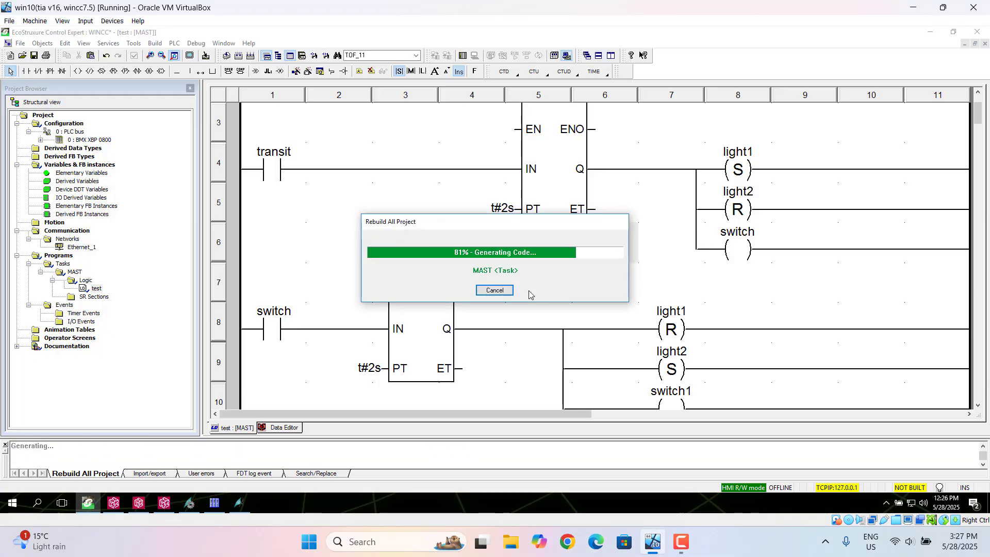
# Step: Connect to the PLC, transfer the project with PLC Run after Transfer chosen, and confirm running it
pyautogui.click(174, 44)
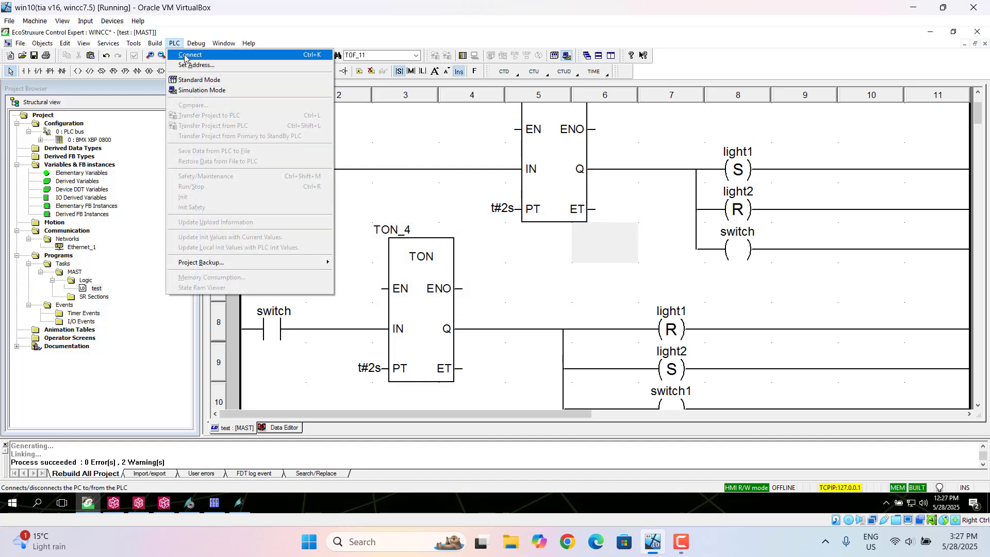
pyautogui.click(185, 56)
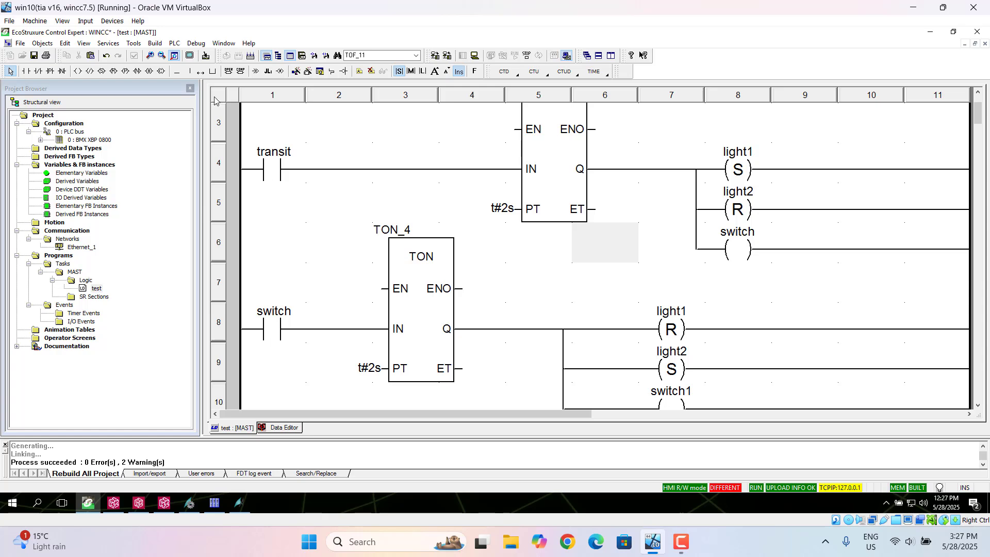
pyautogui.click(174, 44)
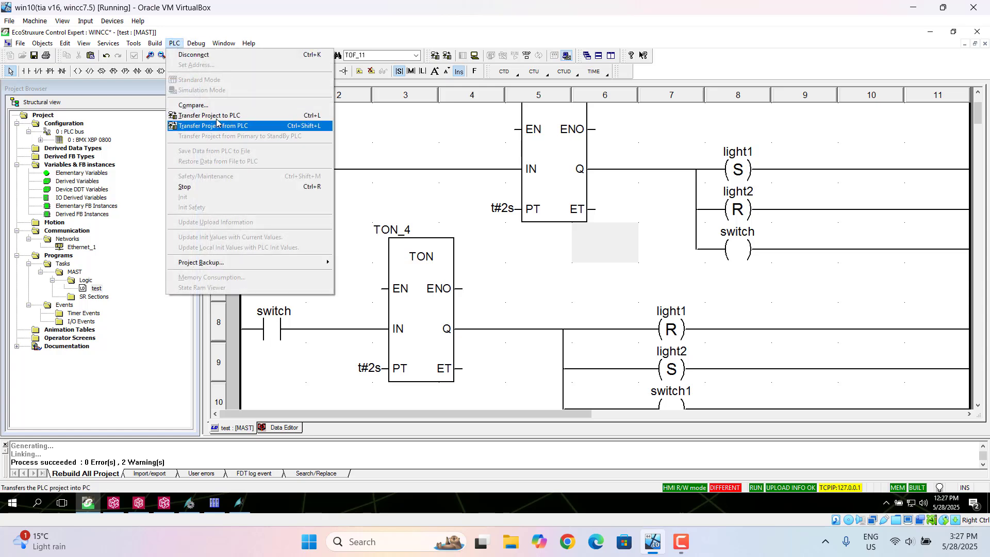
pyautogui.click(213, 115)
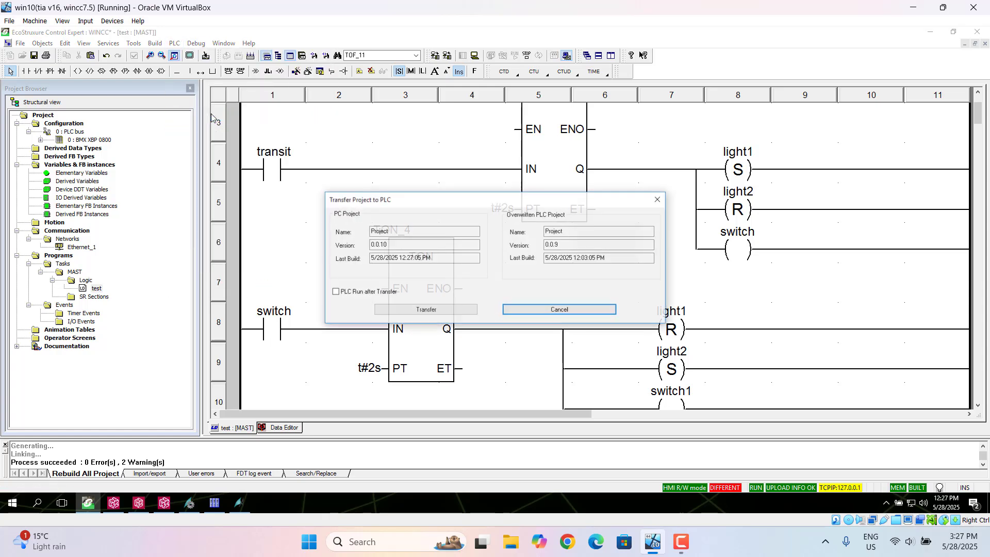
pyautogui.click(335, 292)
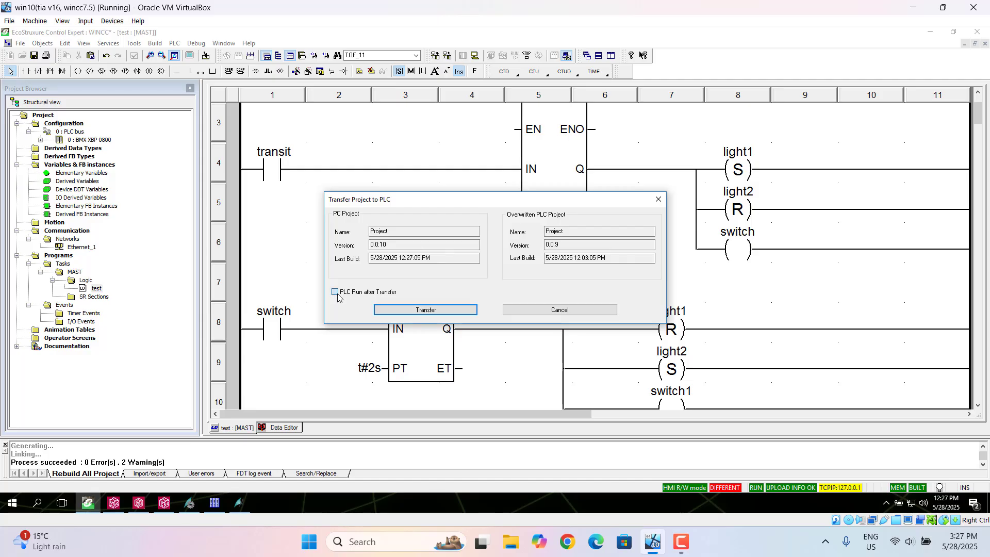
pyautogui.click(415, 310)
pyautogui.click(490, 307)
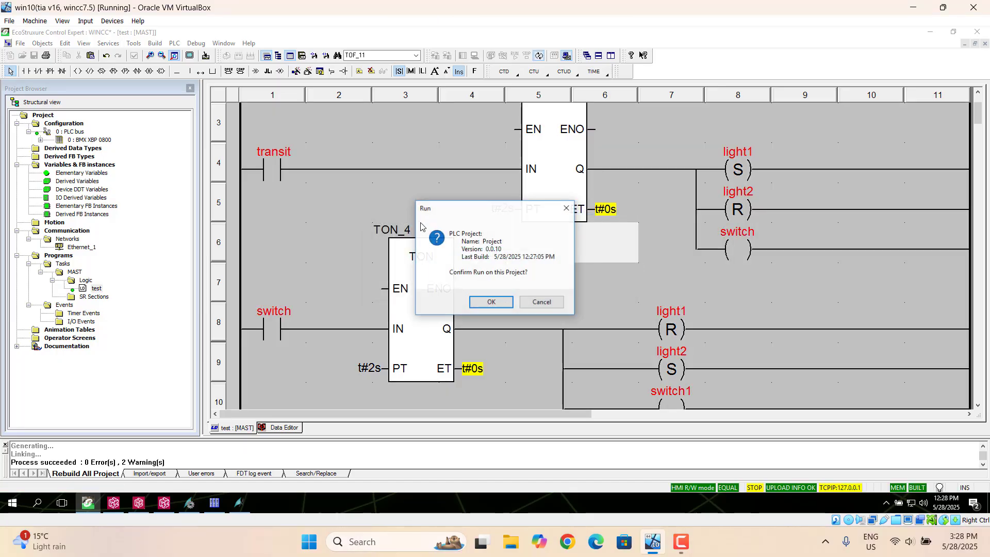
pyautogui.click(491, 302)
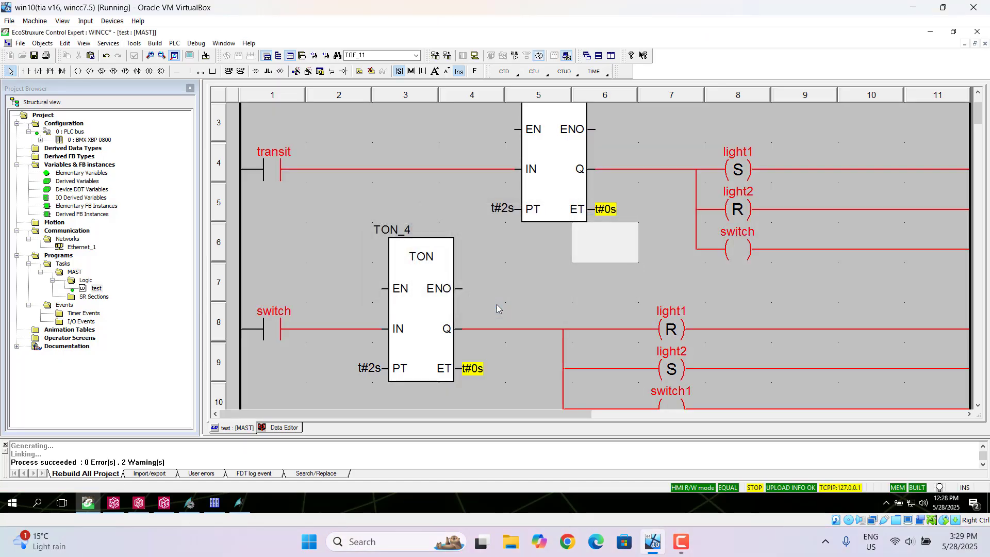
# Step: Switch to Graphics Designer, run the NewPdl0 picture, and start the light sequence with its start button
pyautogui.click(978, 96)
pyautogui.click(978, 96)
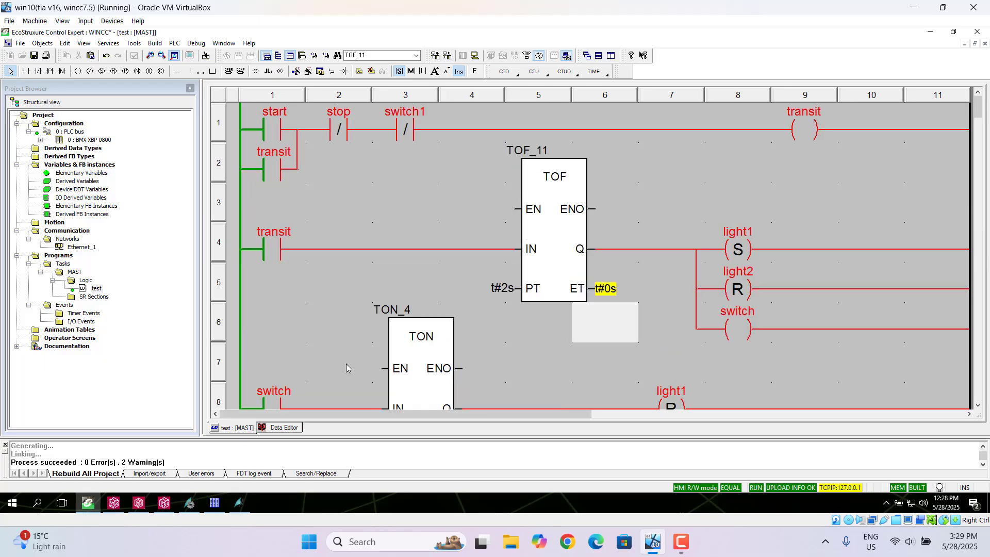
pyautogui.click(238, 503)
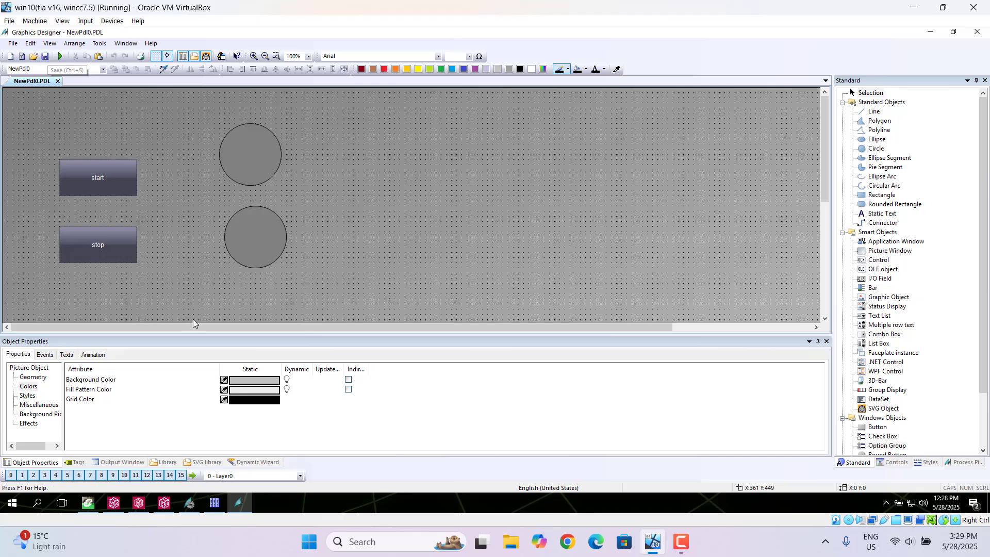
pyautogui.moveTo(213, 508)
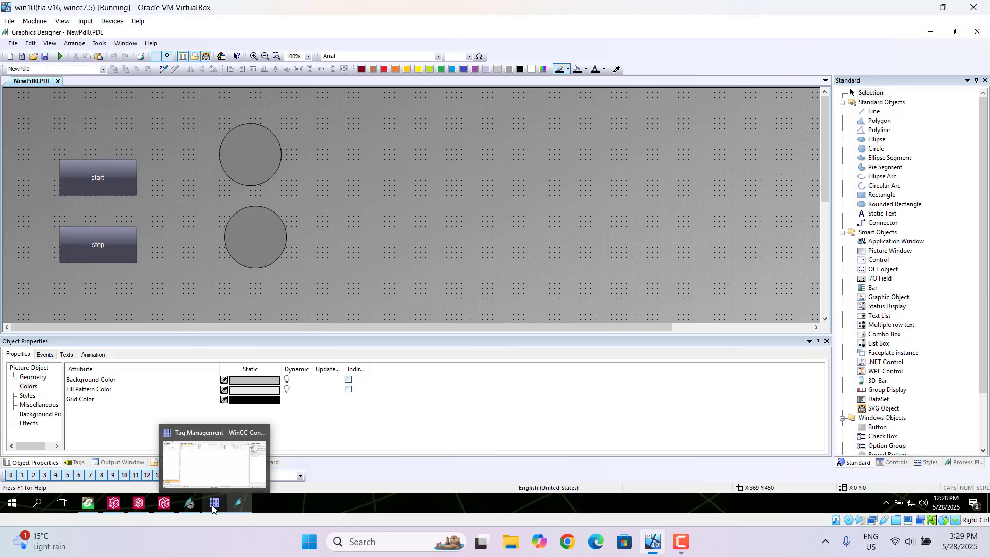
pyautogui.click(59, 57)
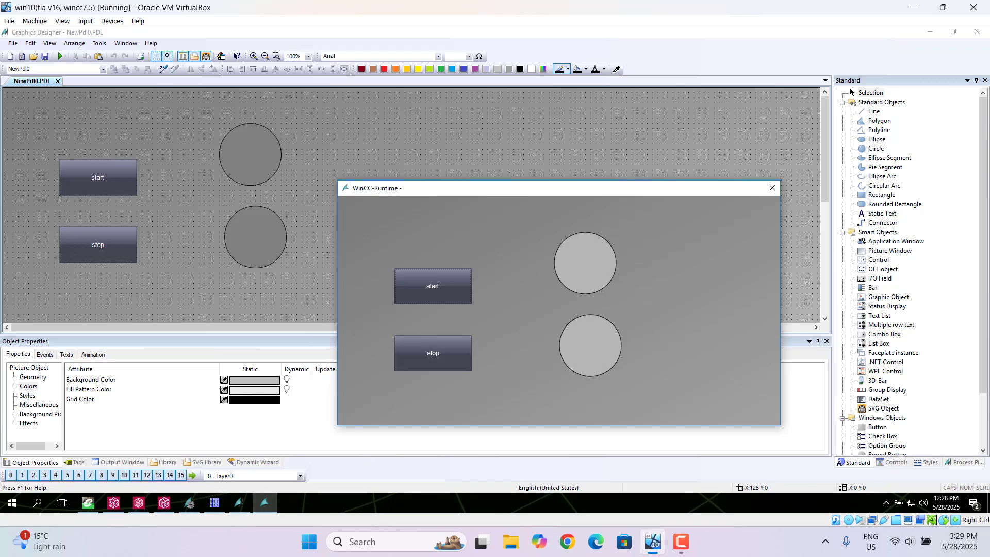
pyautogui.click(436, 297)
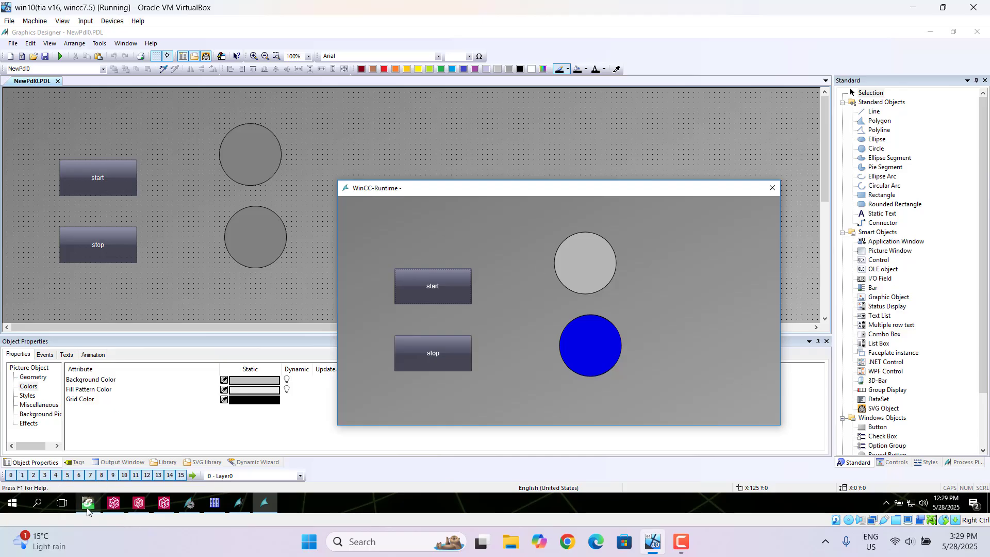
# Step: Bring WinCC-Runtime in front of the Control Expert ladder, trigger the start button twice while watching the rungs, and close the runtime
pyautogui.moveTo(88, 510)
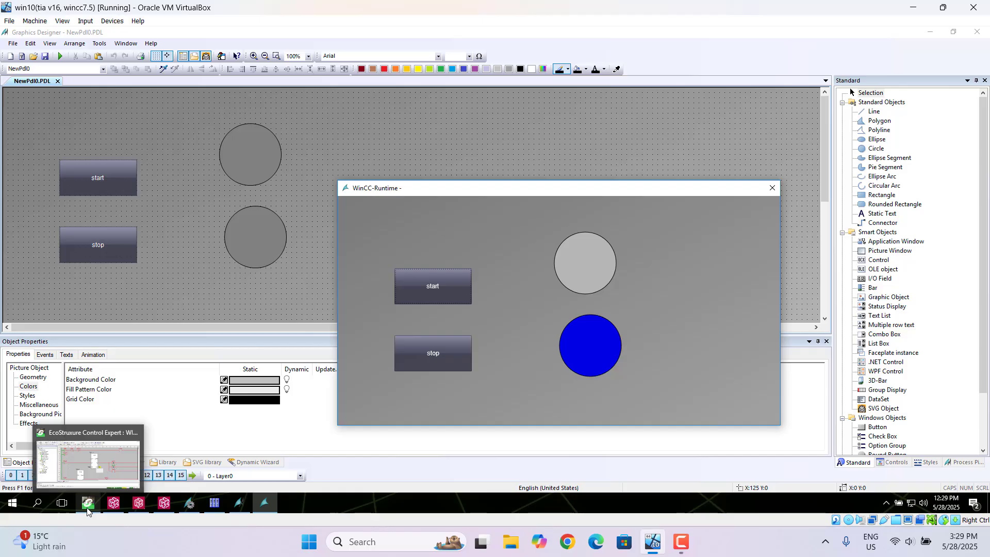
pyautogui.click(88, 509)
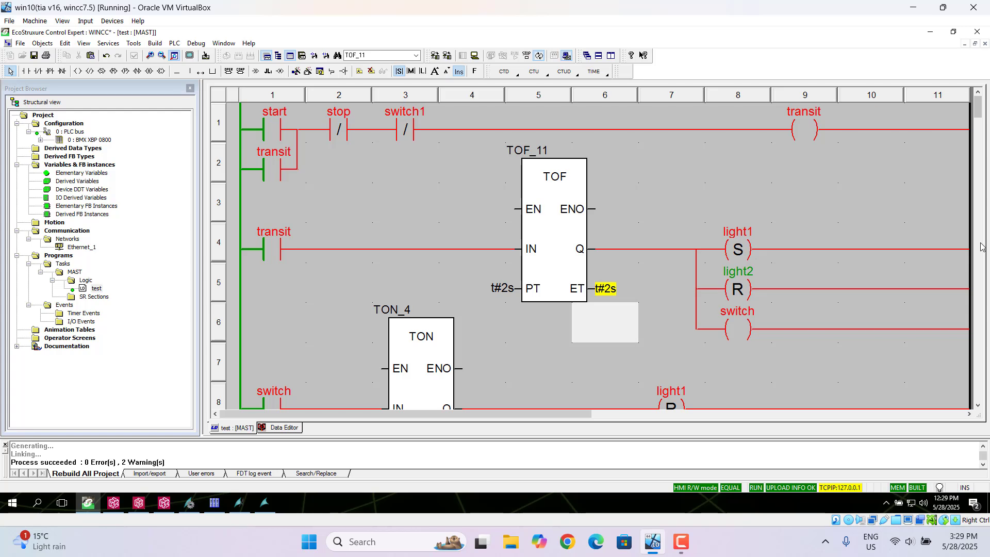
pyautogui.click(263, 503)
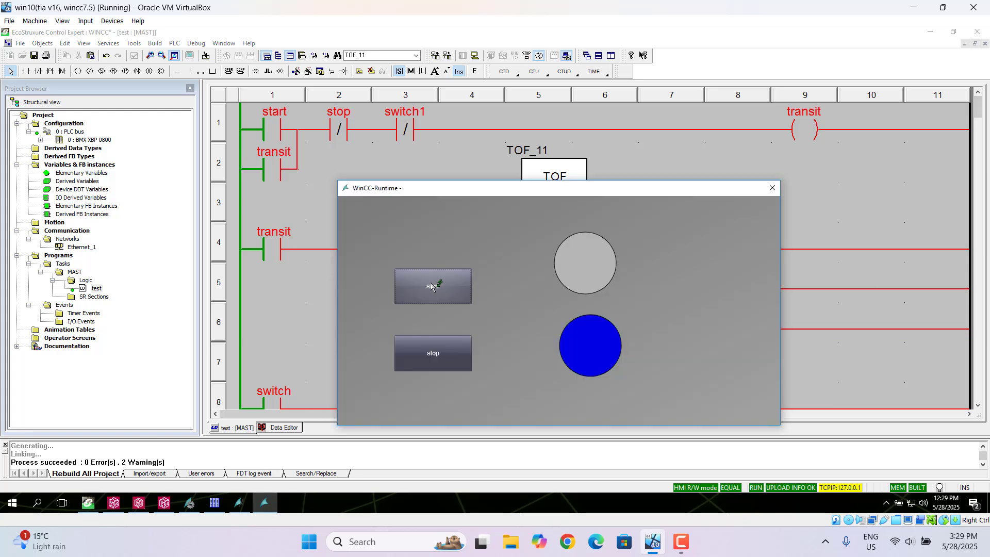
pyautogui.click(432, 287)
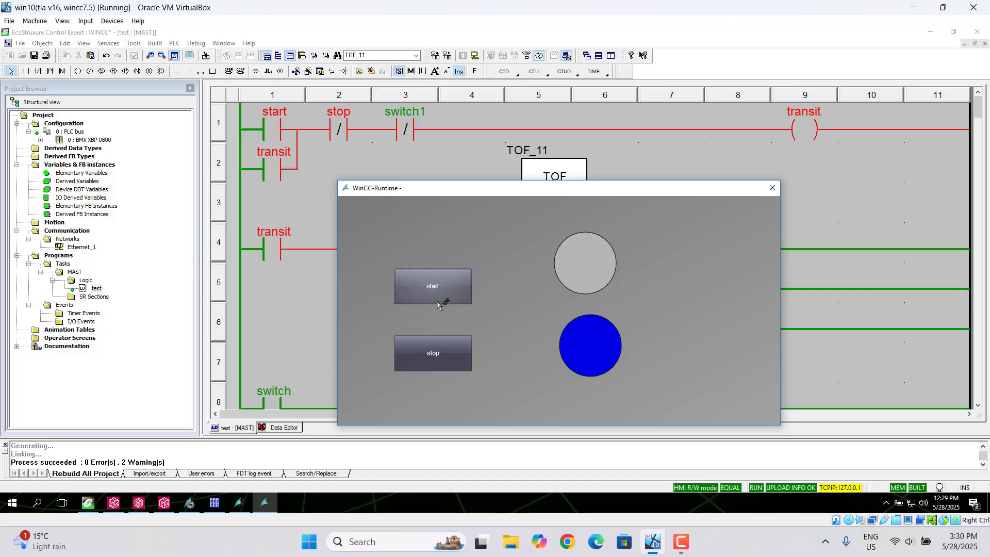
pyautogui.click(430, 294)
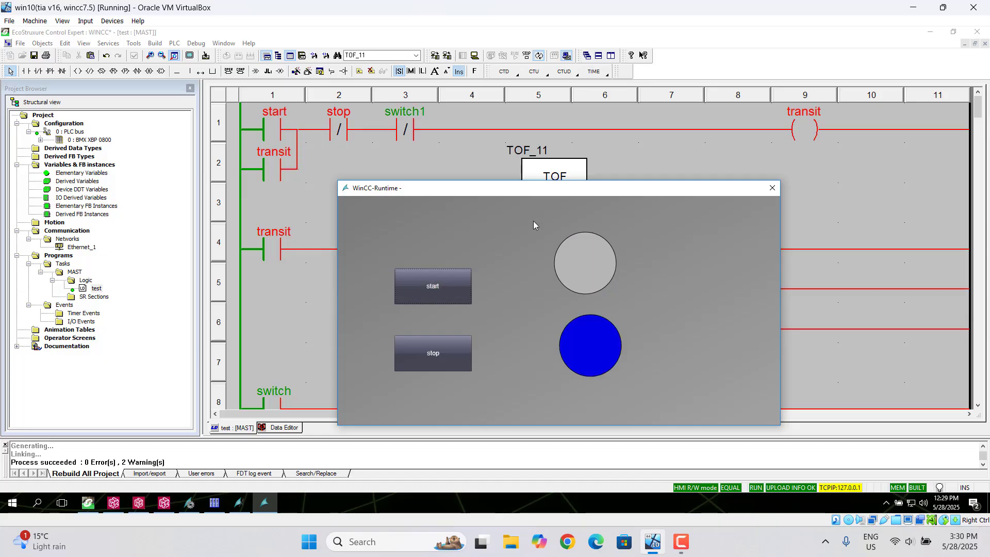
pyautogui.click(772, 187)
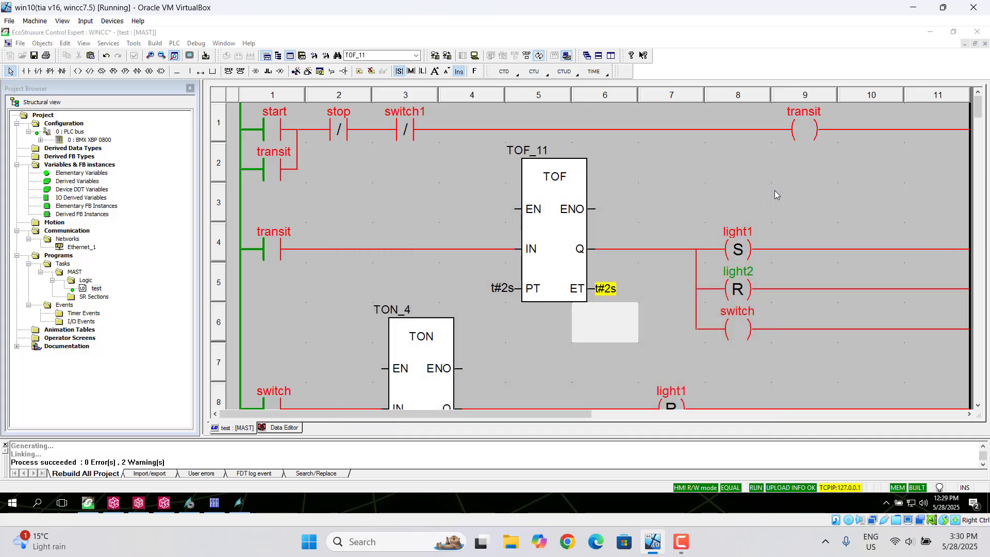
# Step: Check the switch rung's online state and set the start contact's variable to 1 in the first rung
pyautogui.click(979, 405)
pyautogui.click(978, 405)
pyautogui.click(978, 406)
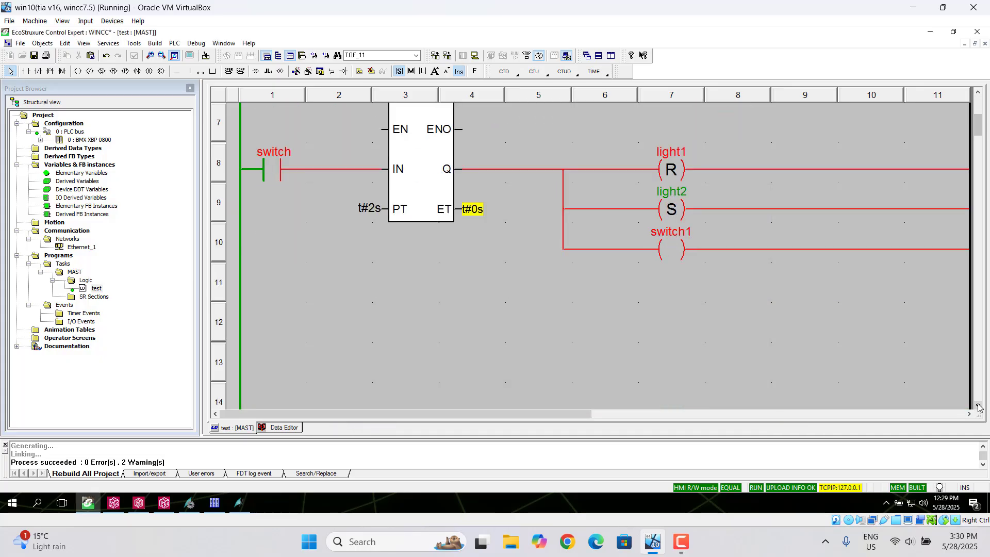
pyautogui.click(978, 93)
pyautogui.click(978, 93)
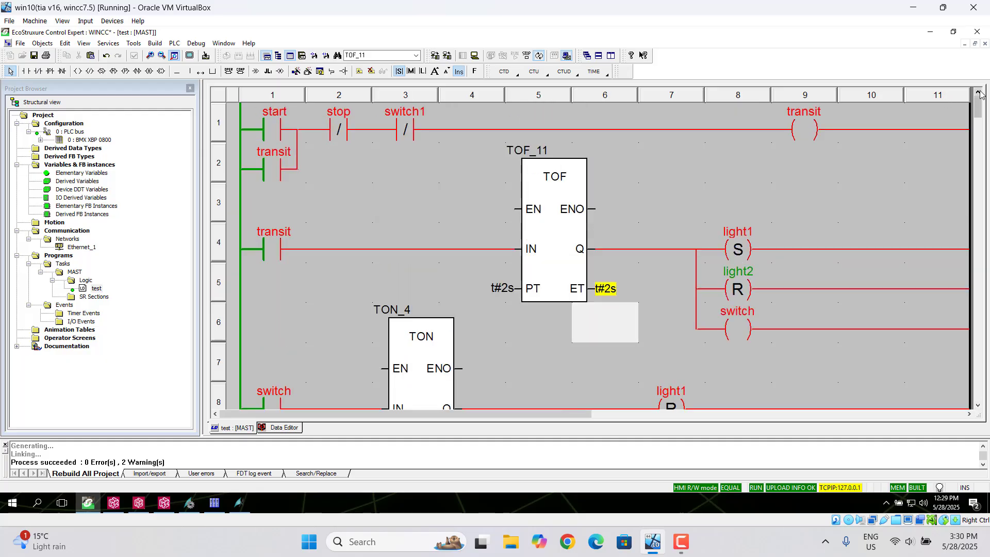
pyautogui.rightClick(272, 132)
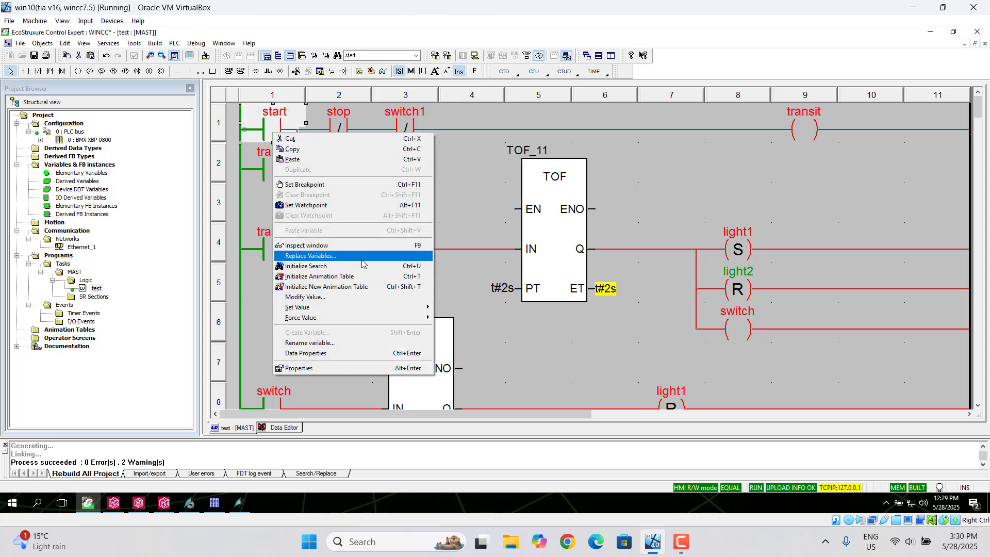
pyautogui.moveTo(374, 308)
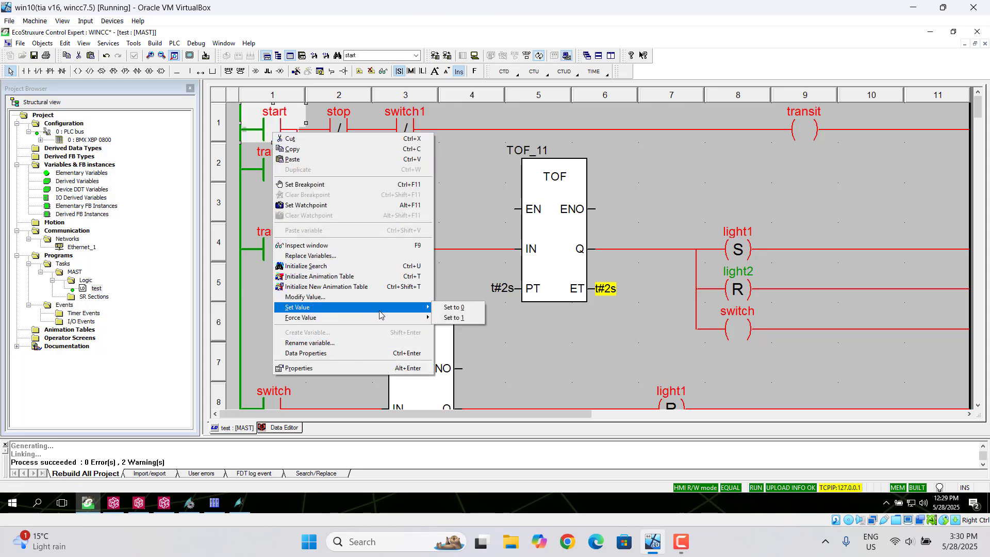
pyautogui.click(455, 317)
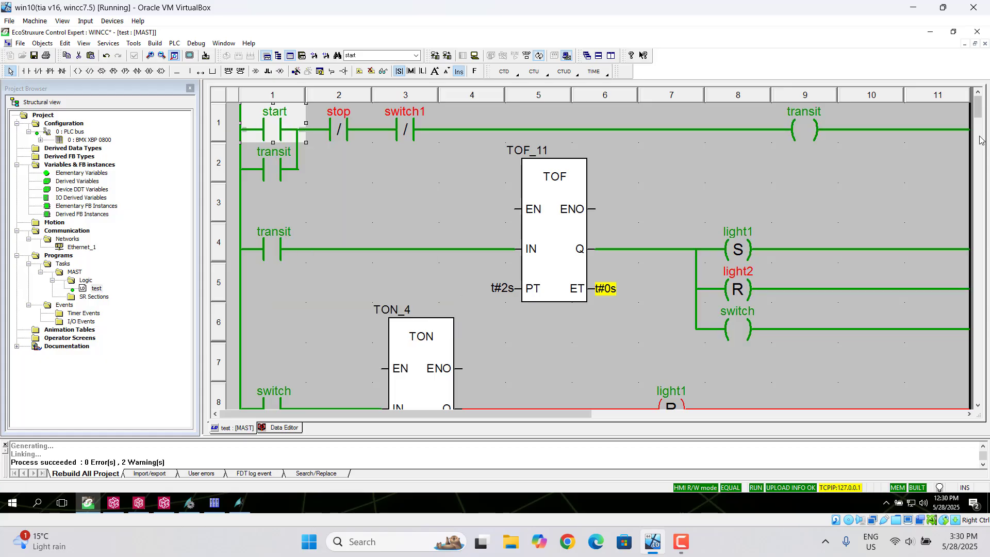
# Step: Switch to Graphics Designer and run the NewPdl0 picture again
pyautogui.click(235, 508)
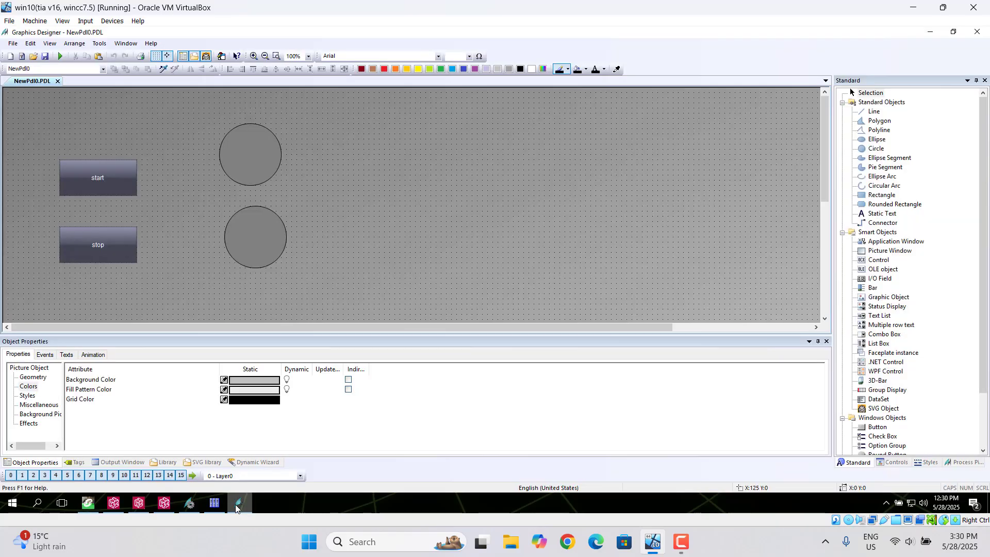
pyautogui.click(60, 56)
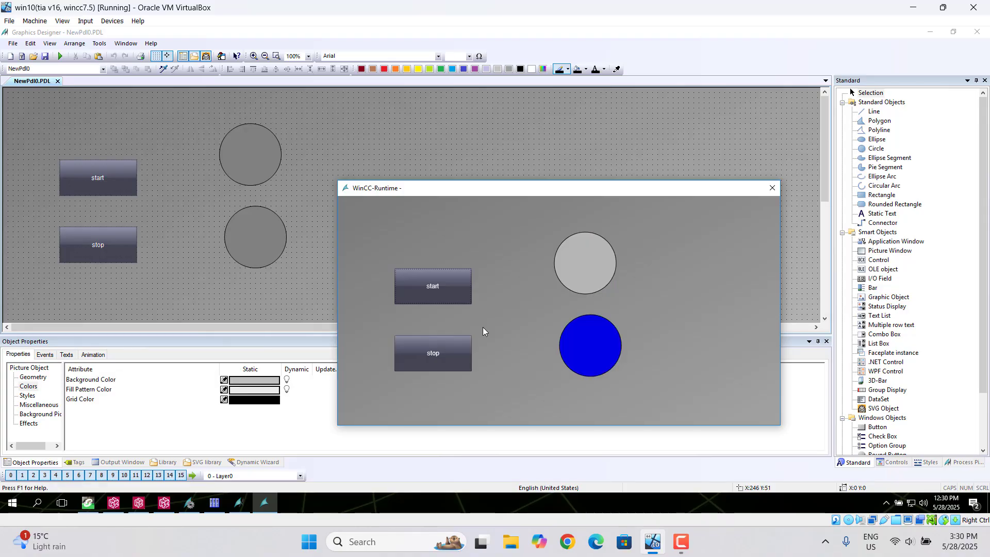
pyautogui.moveTo(215, 504)
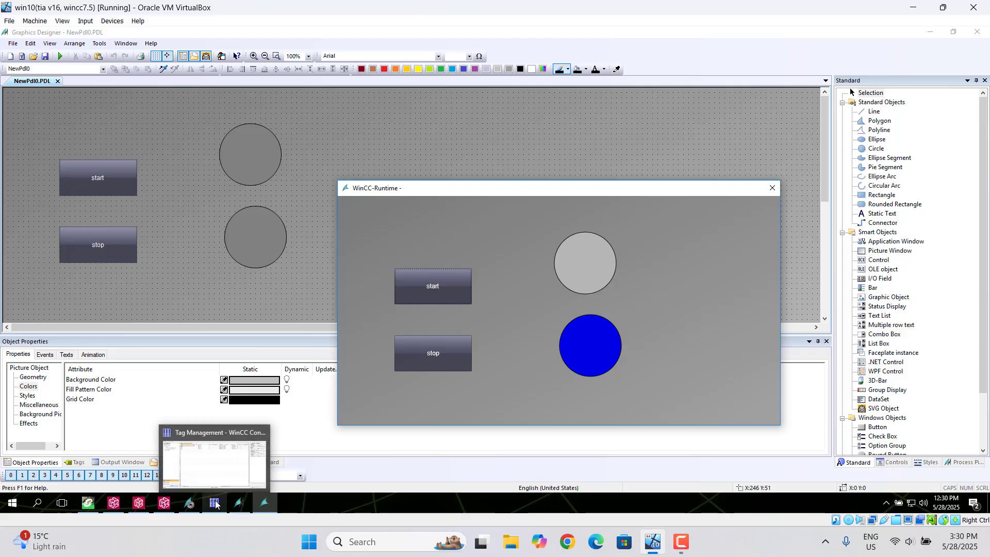